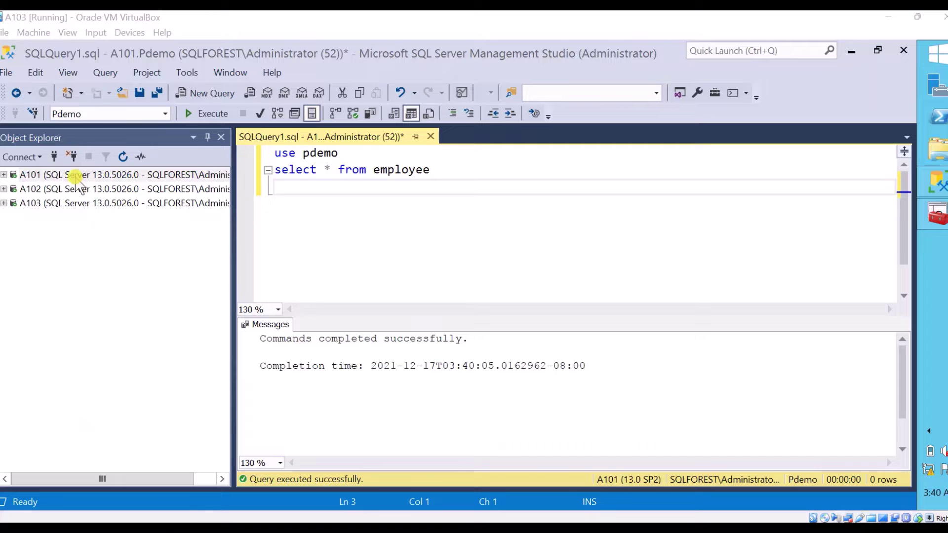
# Examine the three connected server instances A101, A102 and A103, and locate the Pdemo database on A101
pyautogui.click(39, 175)
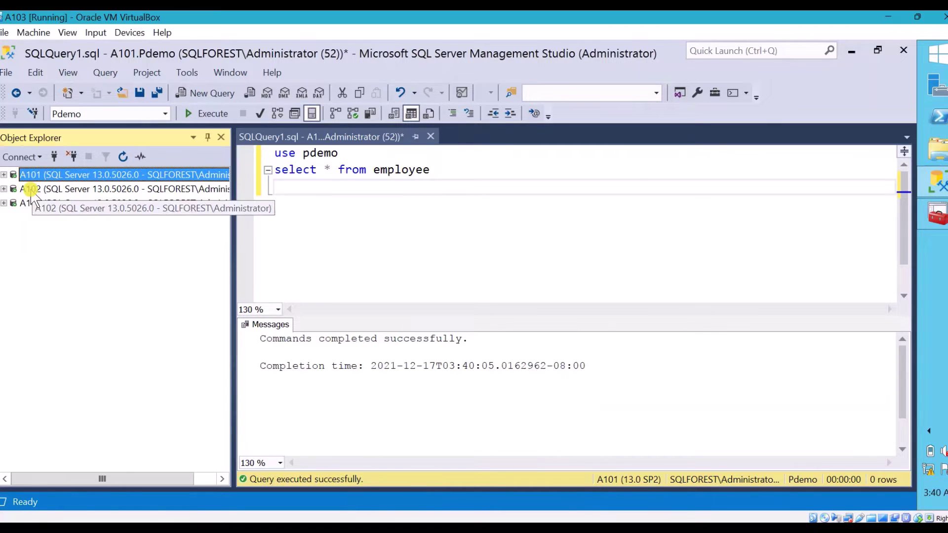
pyautogui.press('Down')
pyautogui.press('Down')
pyautogui.click(30, 175)
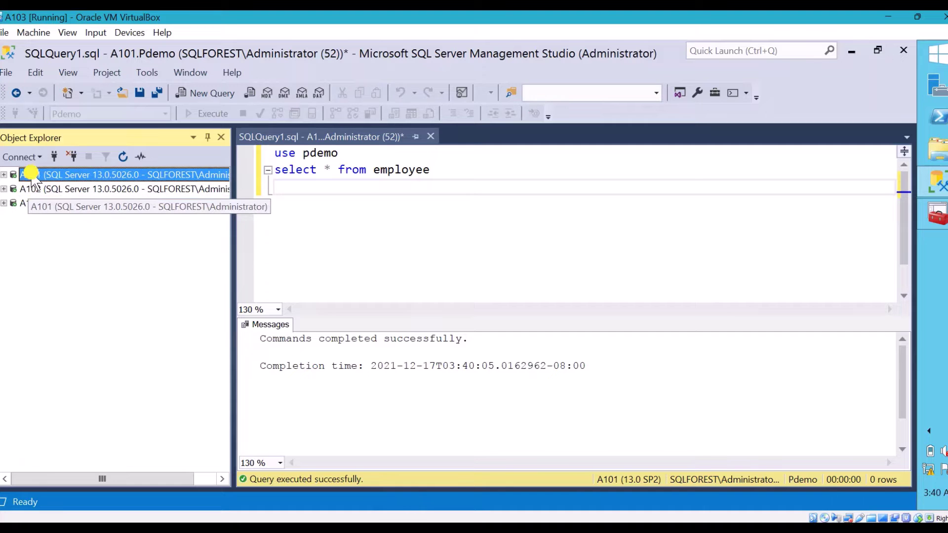
pyautogui.click(4, 175)
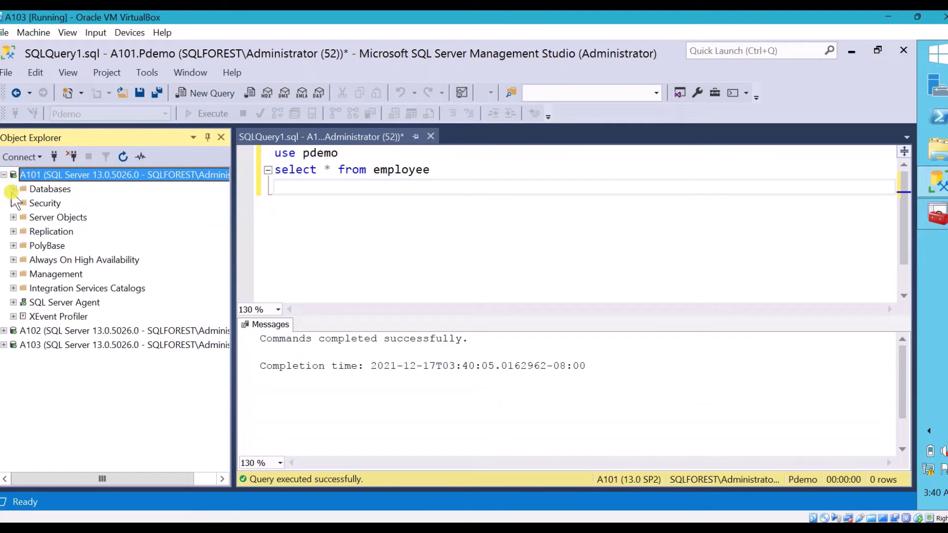
pyautogui.click(13, 189)
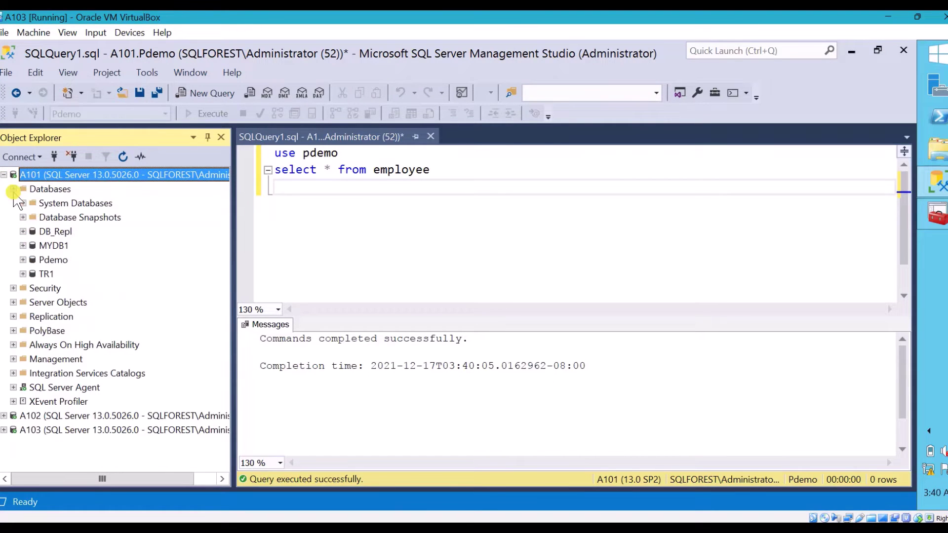
pyautogui.click(53, 260)
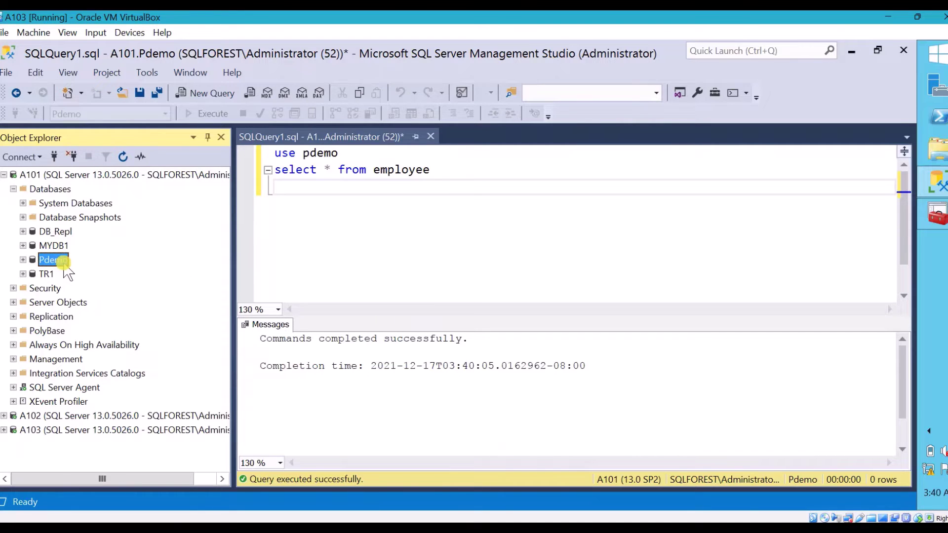
pyautogui.click(58, 417)
pyautogui.click(63, 431)
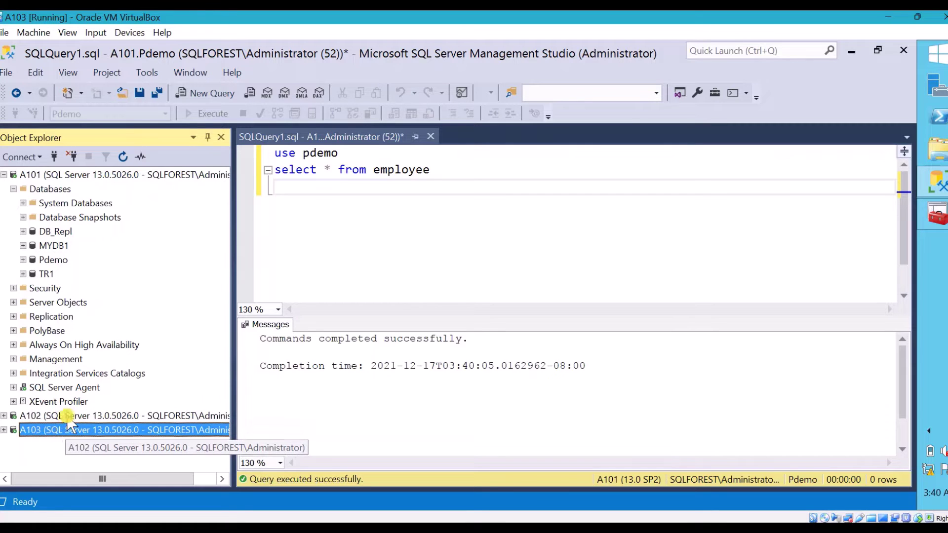
pyautogui.click(68, 417)
pyautogui.click(66, 429)
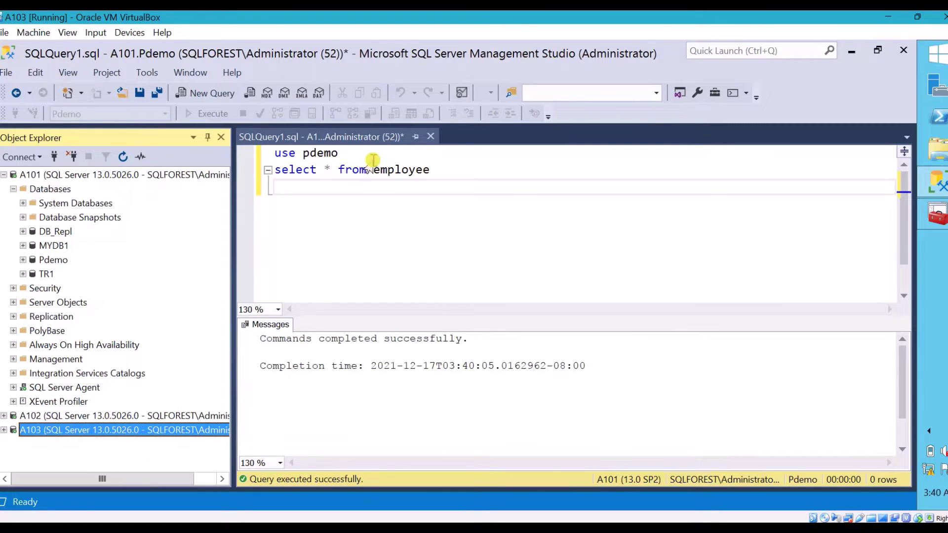
# Run the query "select * from employee" against Pdemo on A101, review the returned rows, and collapse the A101 tree
pyautogui.click(375, 186)
pyautogui.moveTo(434, 170); pyautogui.dragTo(271, 172)
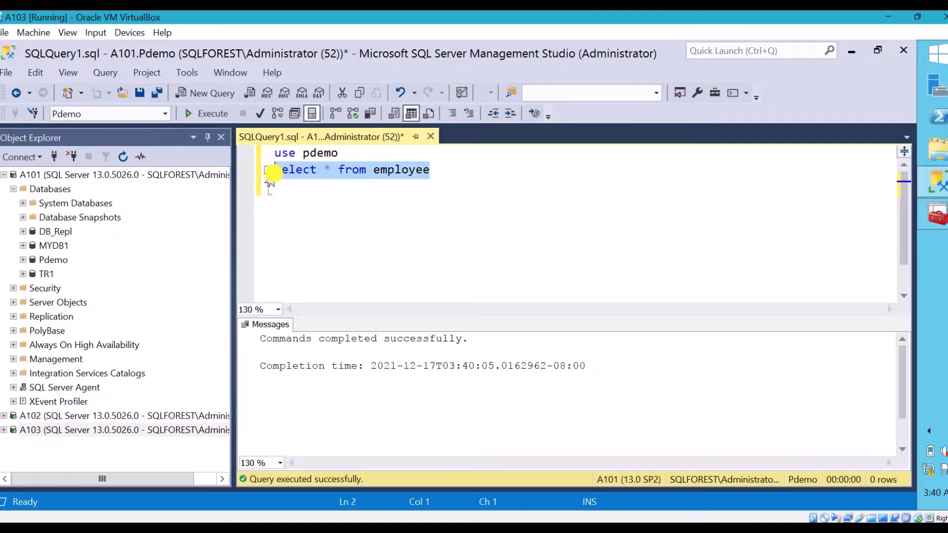
pyautogui.click(195, 113)
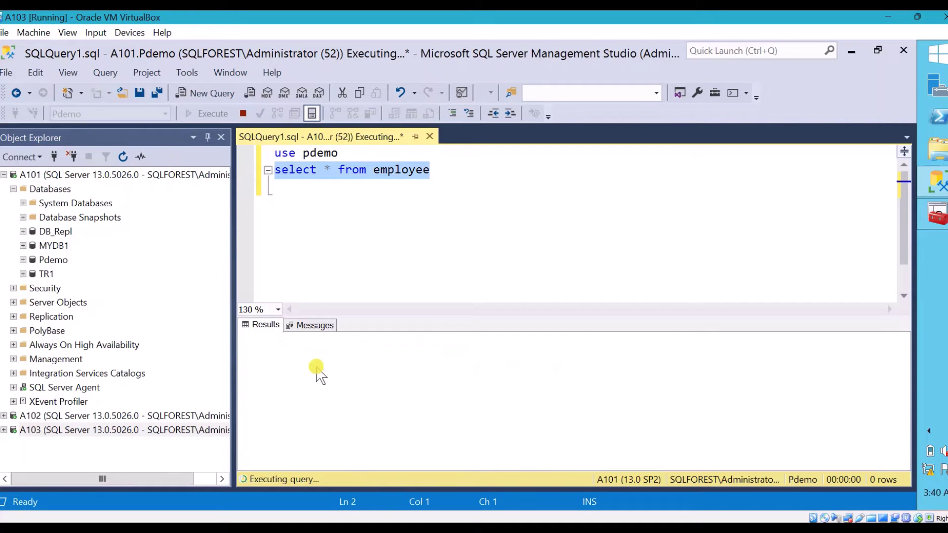
pyautogui.click(256, 341)
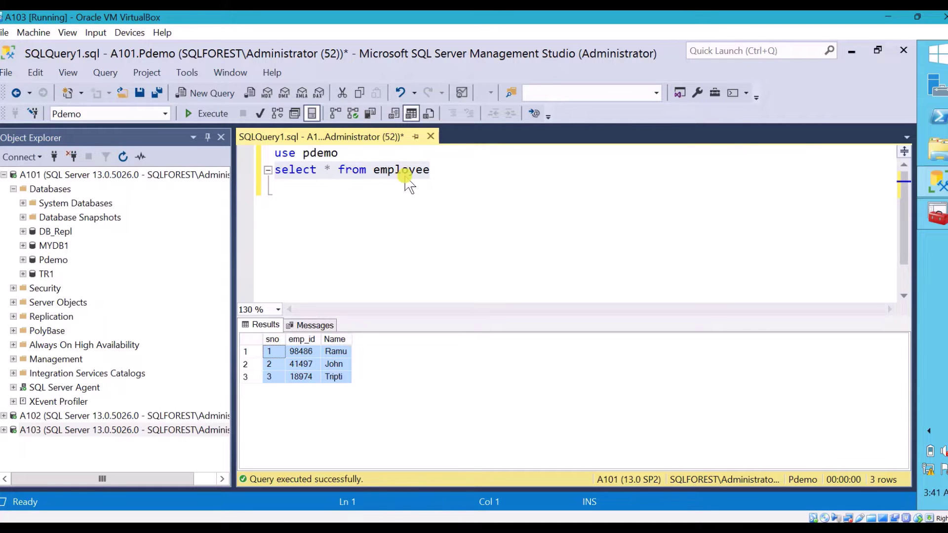
pyautogui.moveTo(428, 170); pyautogui.dragTo(260, 185)
pyautogui.doubleClick(321, 153)
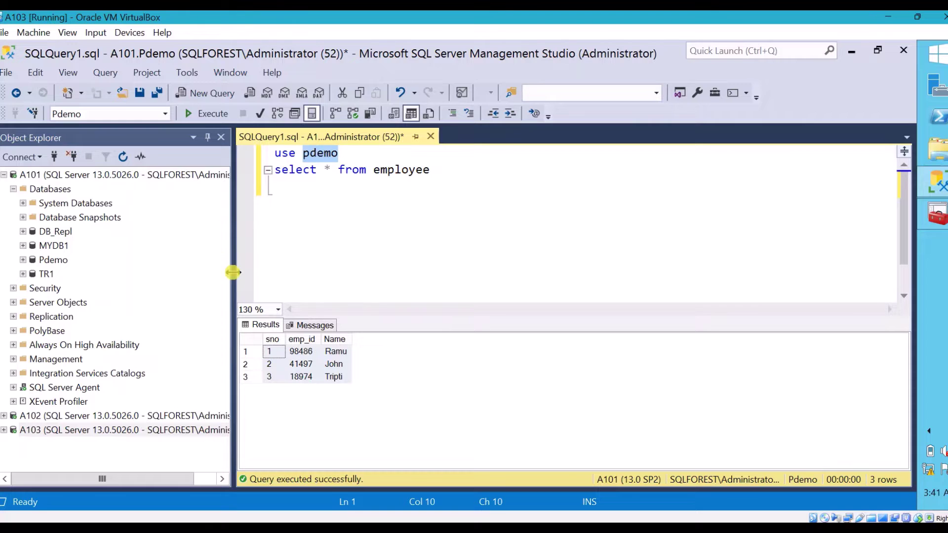
pyautogui.click(12, 189)
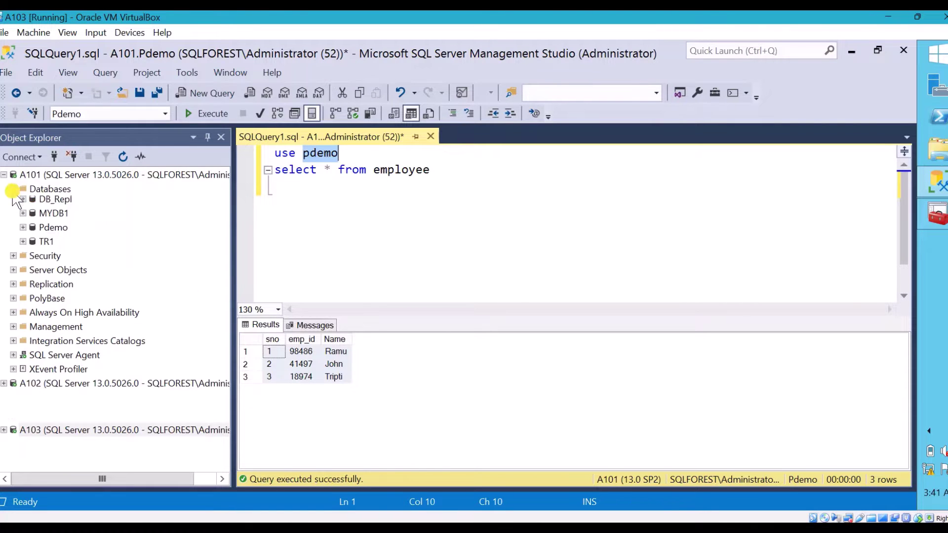
pyautogui.click(5, 175)
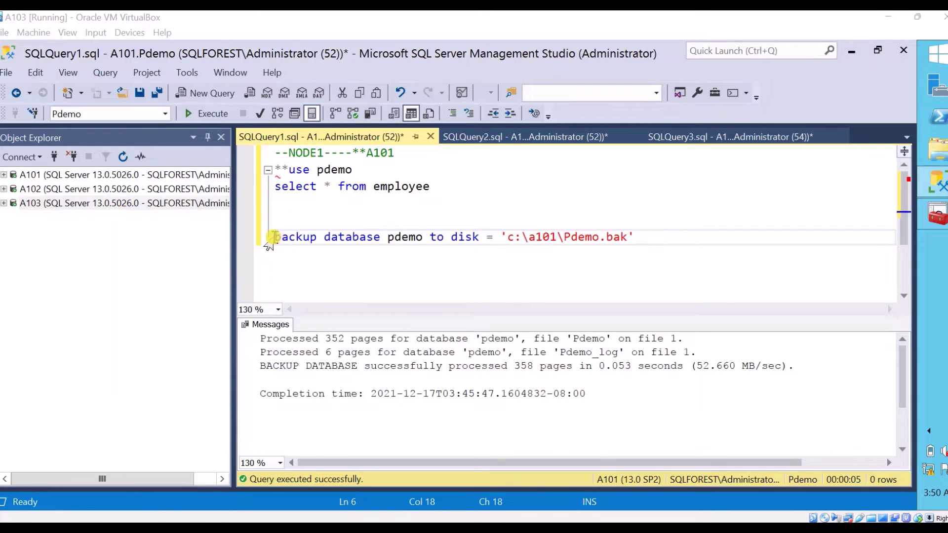
# Execute the restore statement for database pdemo from 'c:\a102\Pdemo.bak' on server A102
pyautogui.click(169, 175)
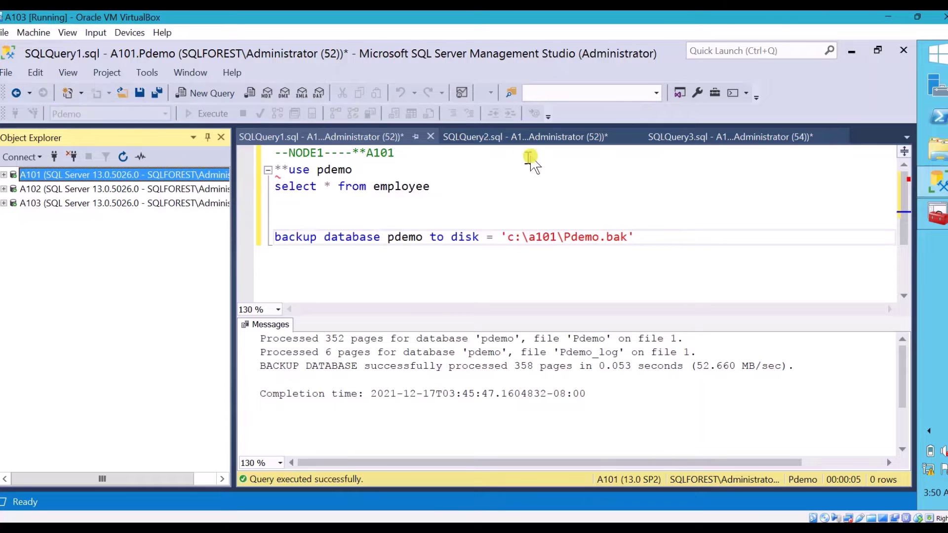
pyautogui.click(511, 146)
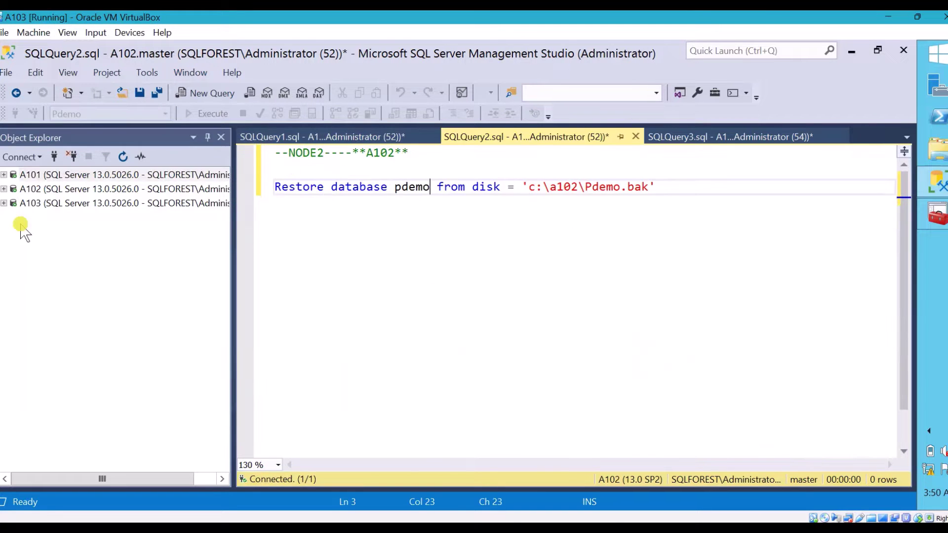
pyautogui.click(84, 190)
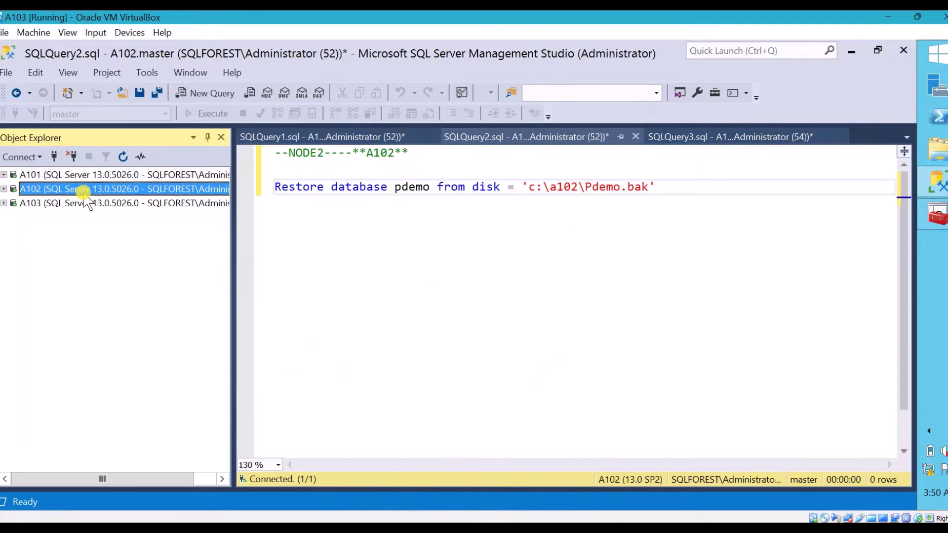
pyautogui.click(265, 190)
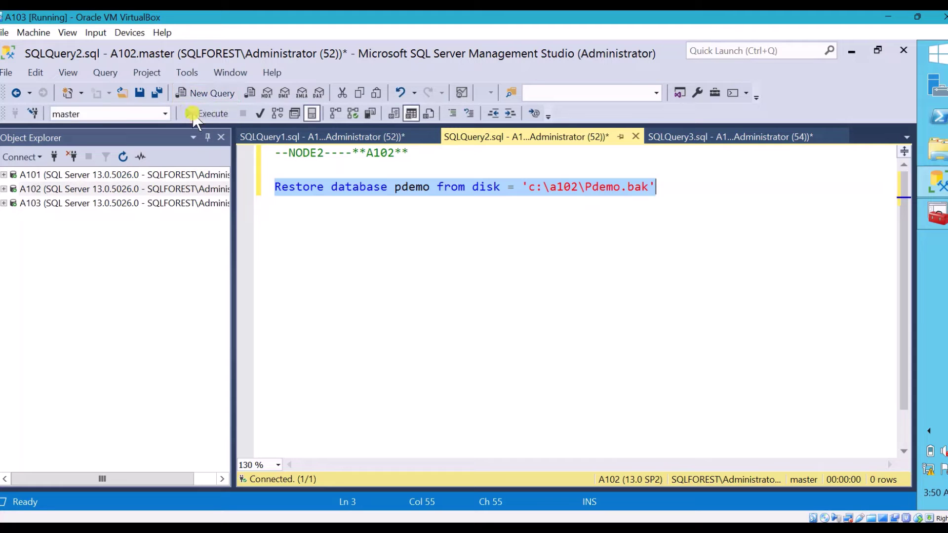
pyautogui.click(207, 113)
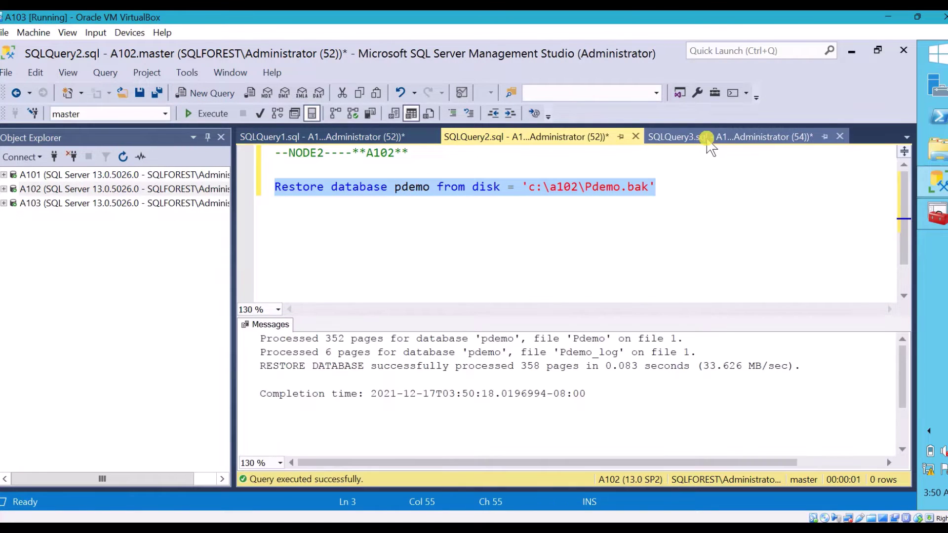
# Execute the restore statement for database pdemo from 'c:\a103\Pdemo.bak' on server A103
pyautogui.click(709, 139)
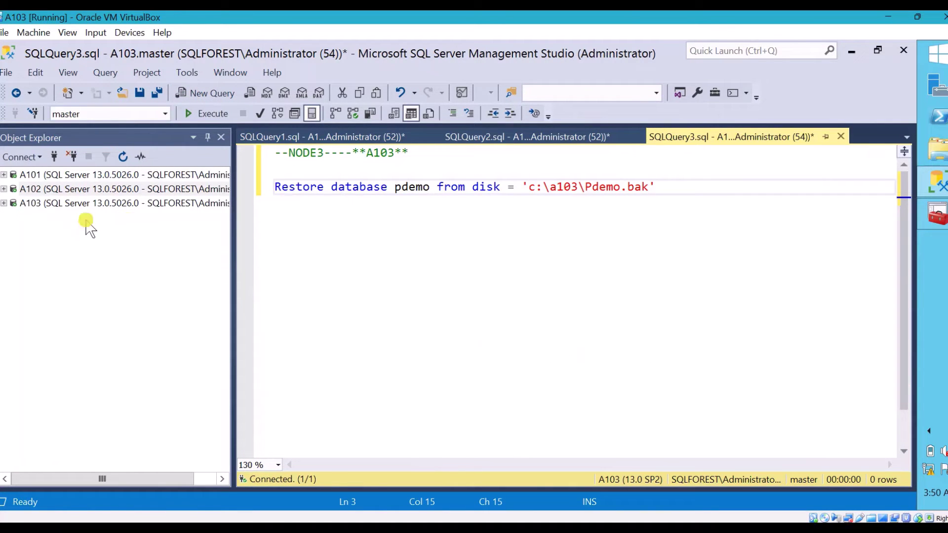
pyautogui.click(79, 203)
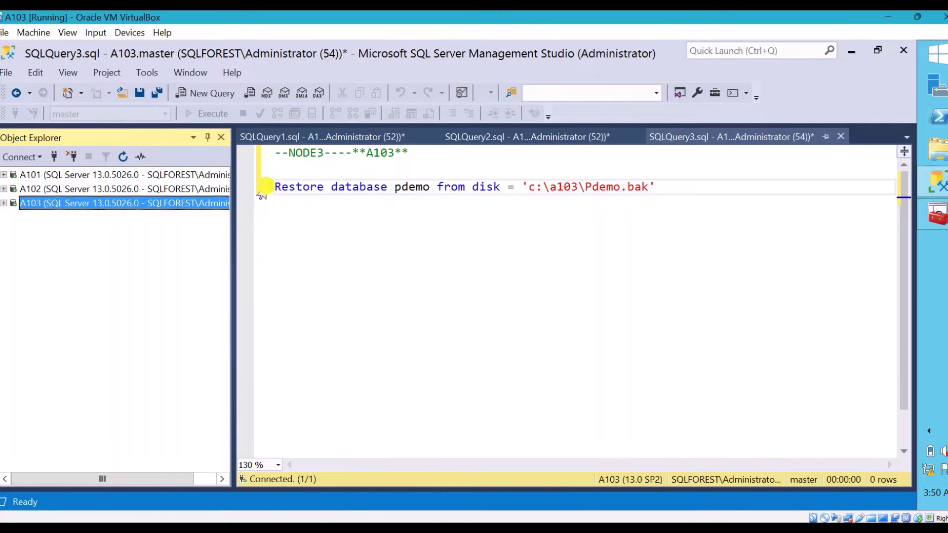
pyautogui.moveTo(261, 194); pyautogui.dragTo(655, 188)
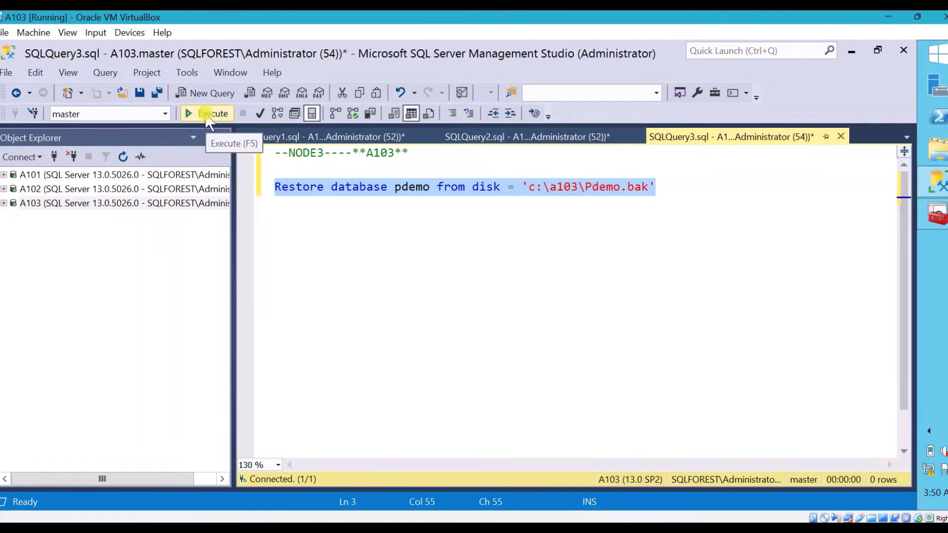
pyautogui.click(207, 116)
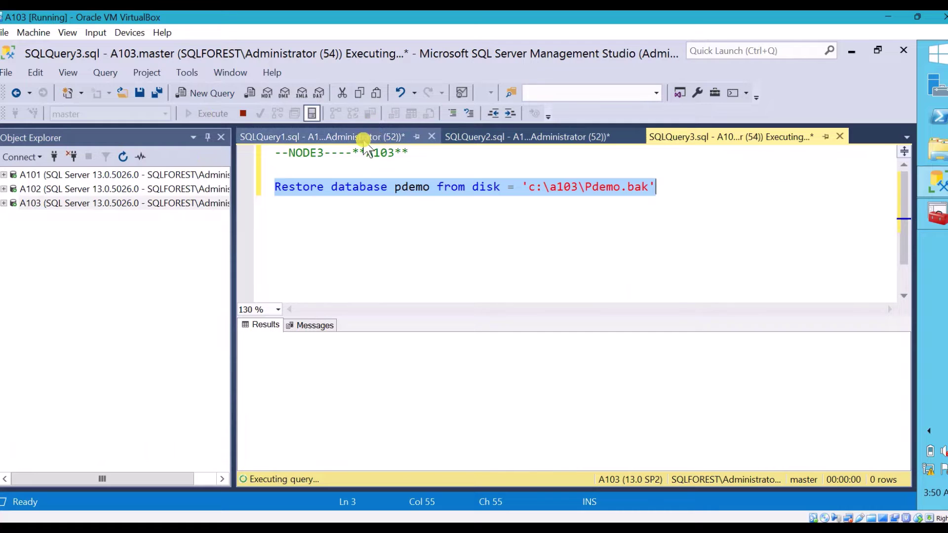
# Check the database list of server A102 for the restored pdemo database
pyautogui.click(523, 138)
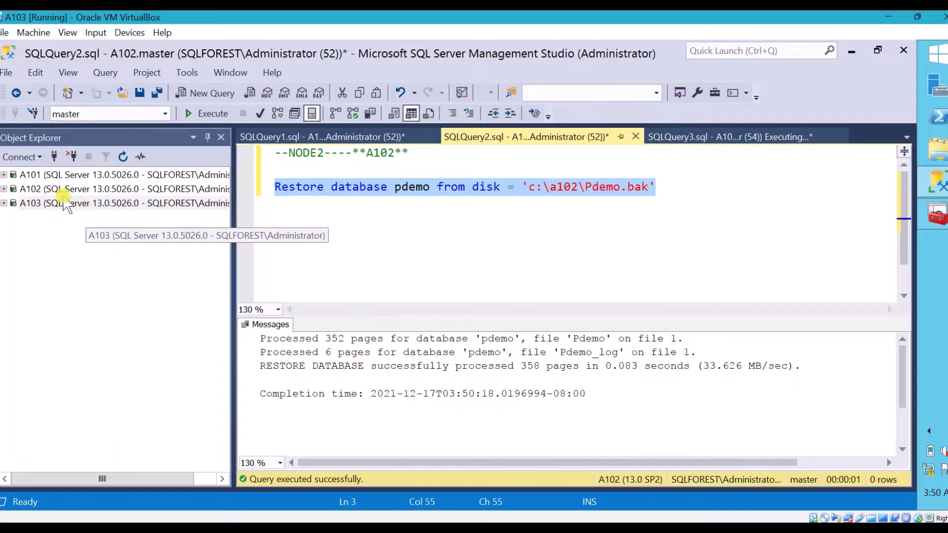
pyautogui.click(11, 190)
pyautogui.doubleClick(11, 190)
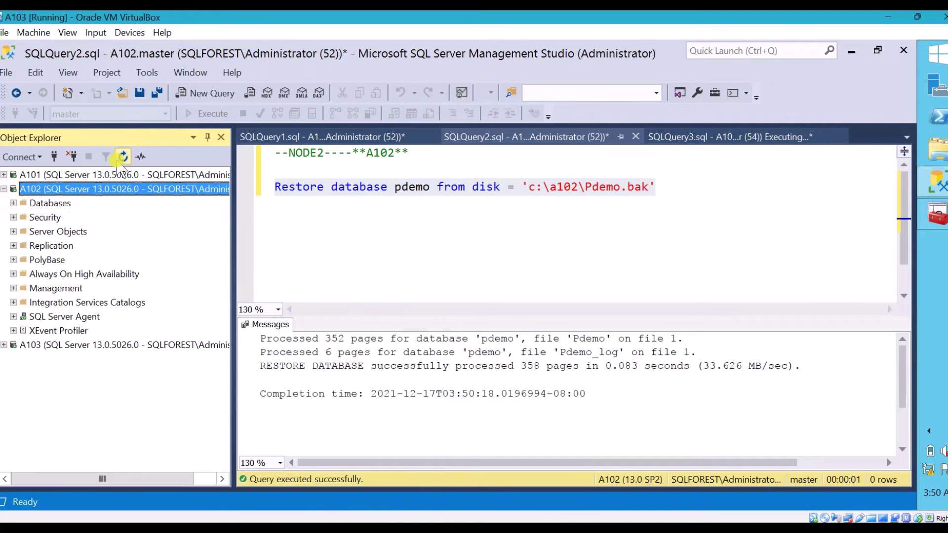
pyautogui.click(32, 189)
pyautogui.click(13, 203)
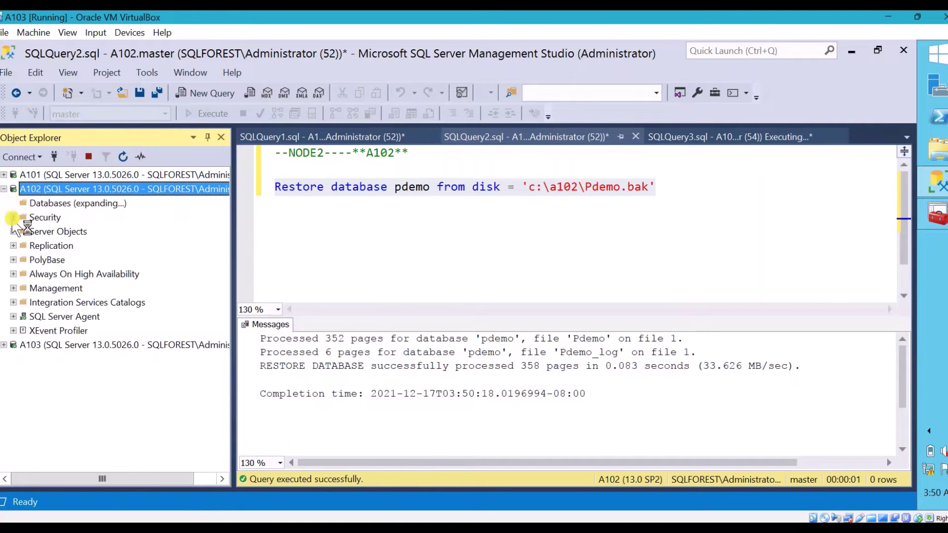
pyautogui.click(52, 245)
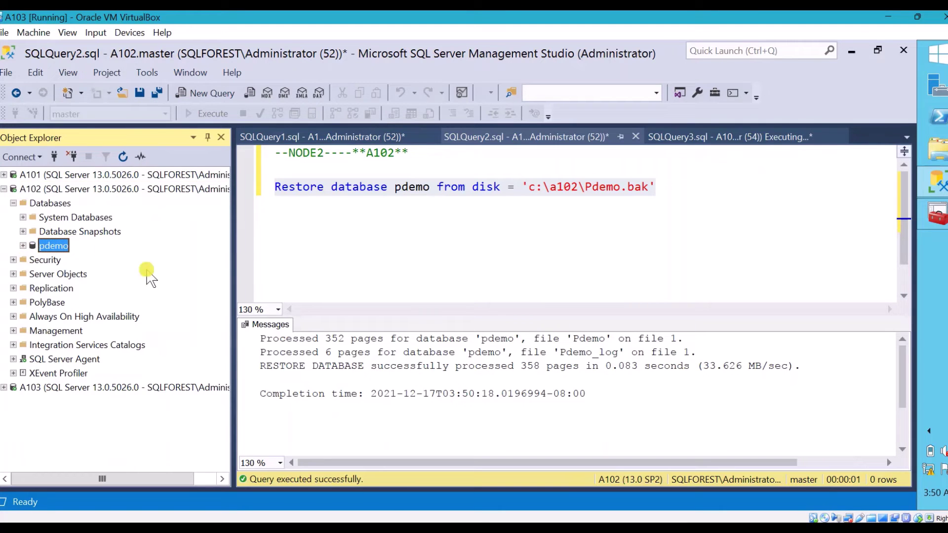
# Check the A103 restore query, refresh that server, and look for pdemo in its database list
pyautogui.click(656, 138)
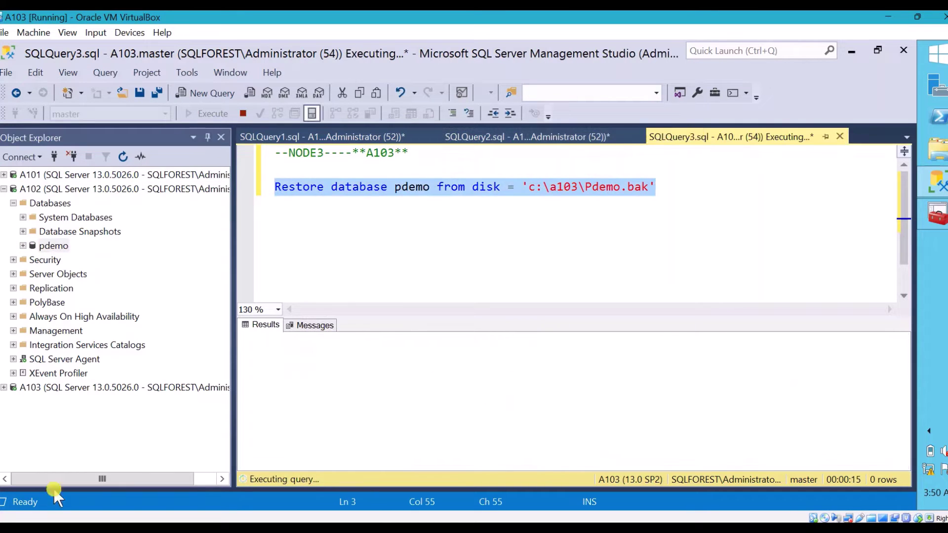
pyautogui.click(4, 189)
pyautogui.click(31, 203)
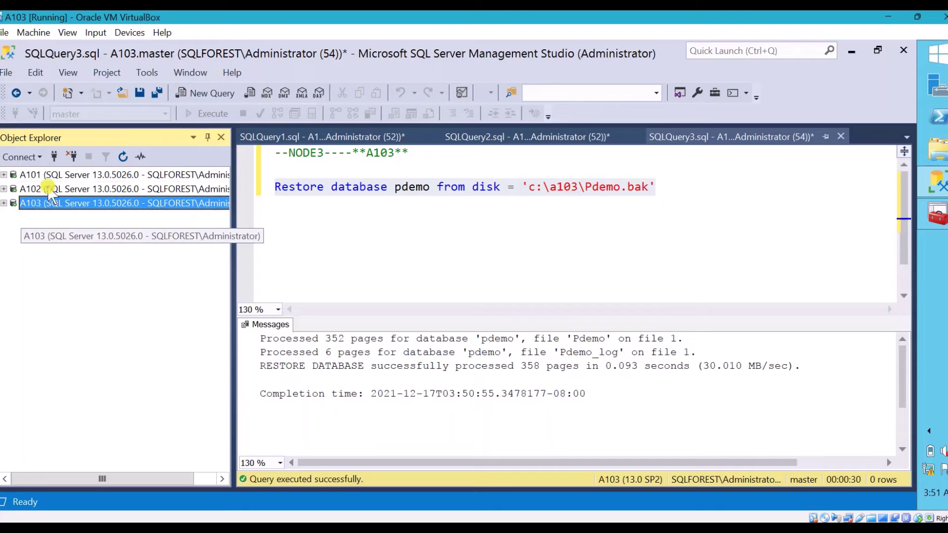
pyautogui.click(123, 157)
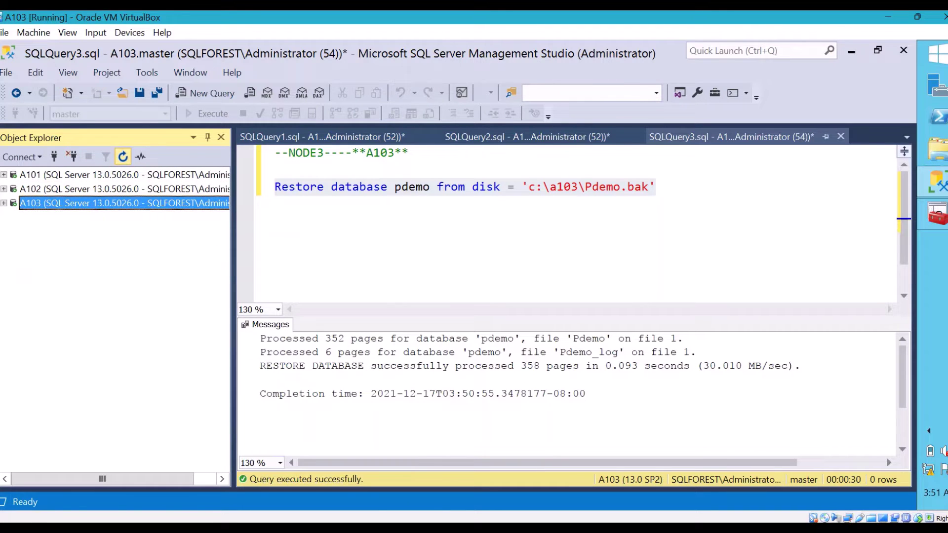
pyautogui.click(3, 204)
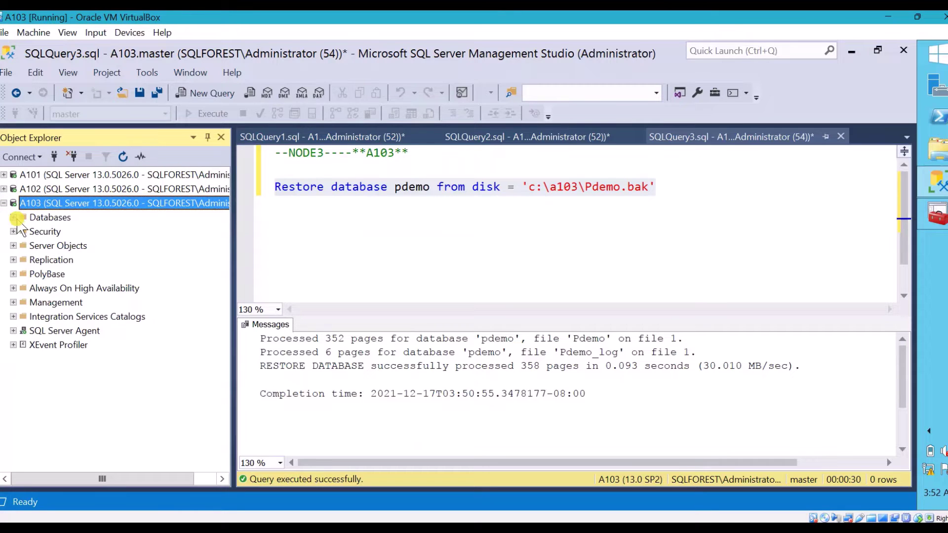
pyautogui.click(15, 219)
pyautogui.click(53, 275)
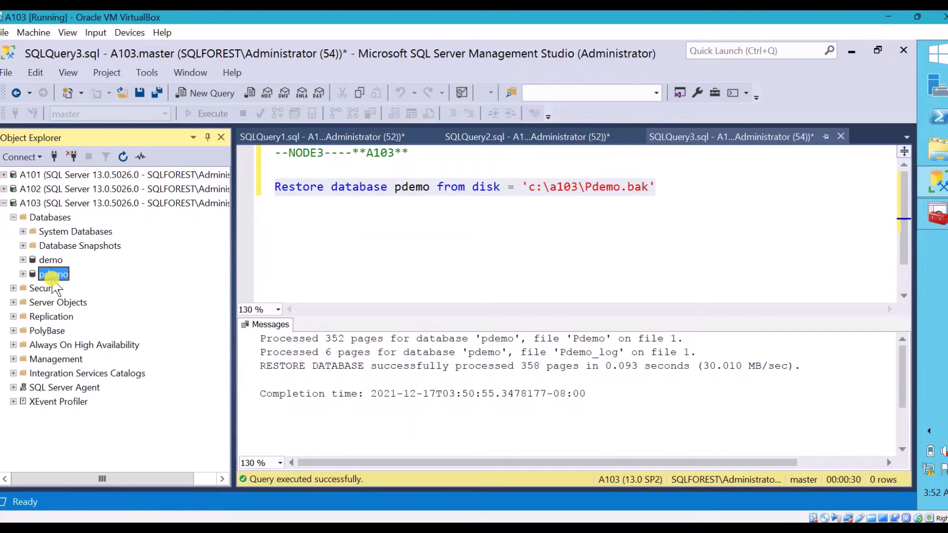
pyautogui.click(4, 203)
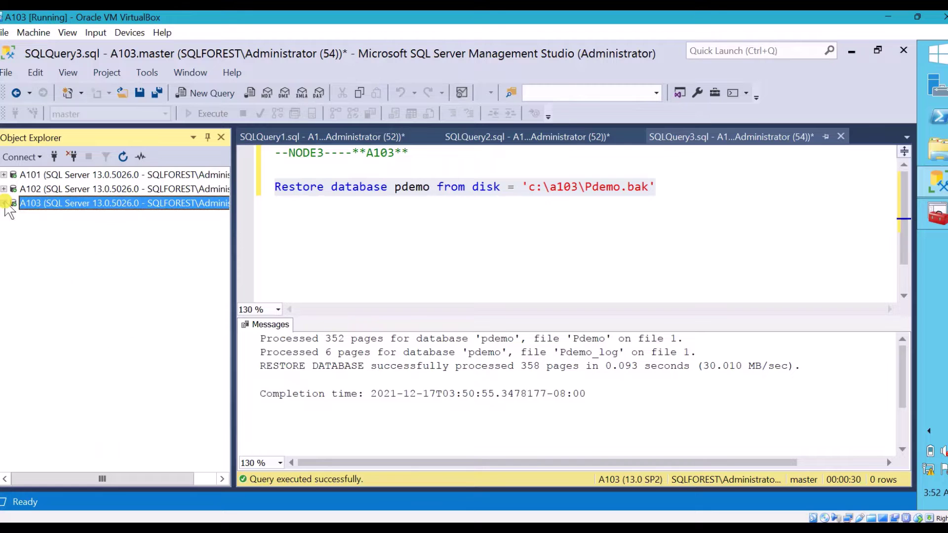
# Expand the databases of server A101 and select Pdemo
pyautogui.click(44, 175)
pyautogui.click(4, 175)
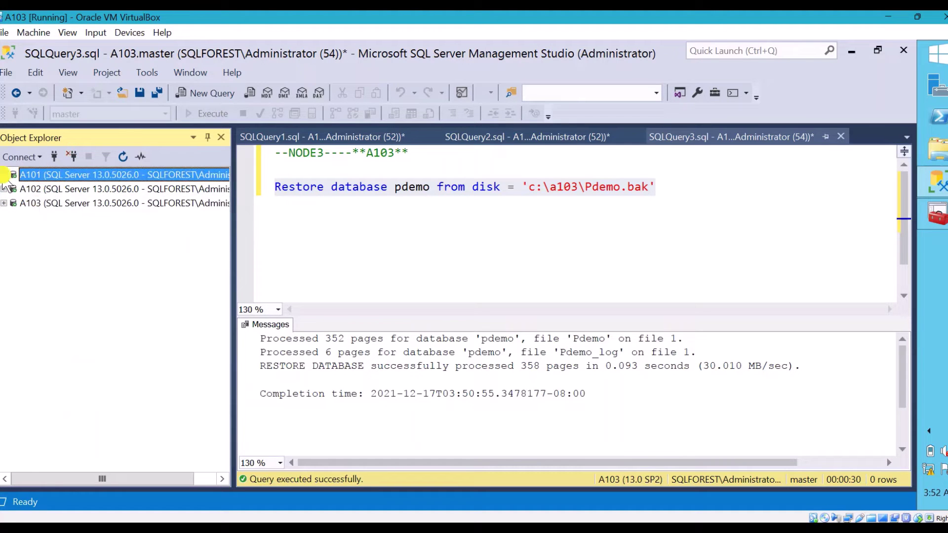
pyautogui.click(13, 203)
pyautogui.click(14, 203)
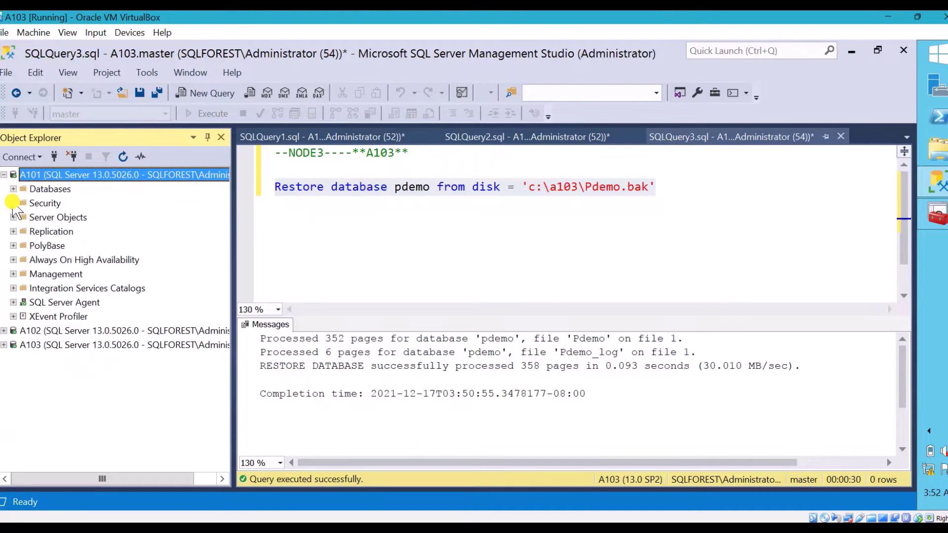
pyautogui.click(14, 189)
pyautogui.click(53, 260)
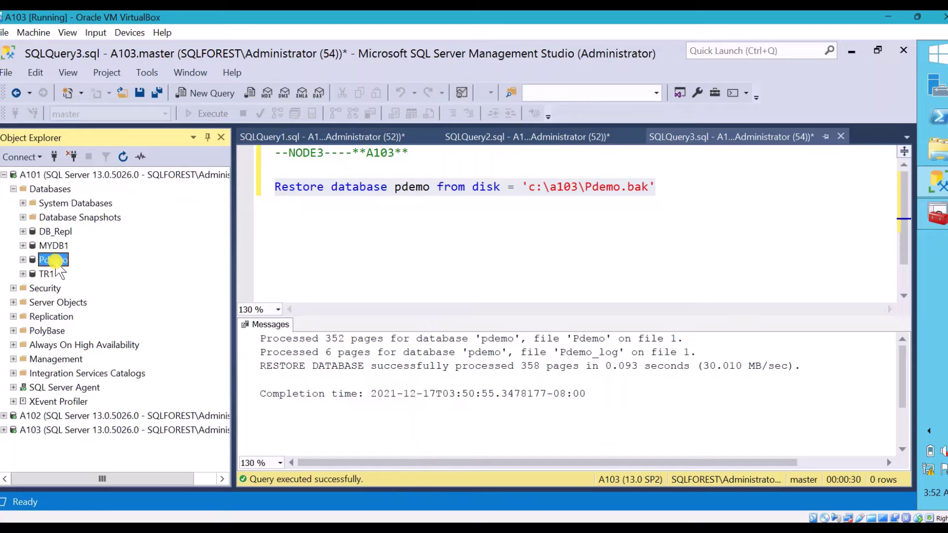
# Collapse the Databases folder and the tree of server A101
pyautogui.click(13, 189)
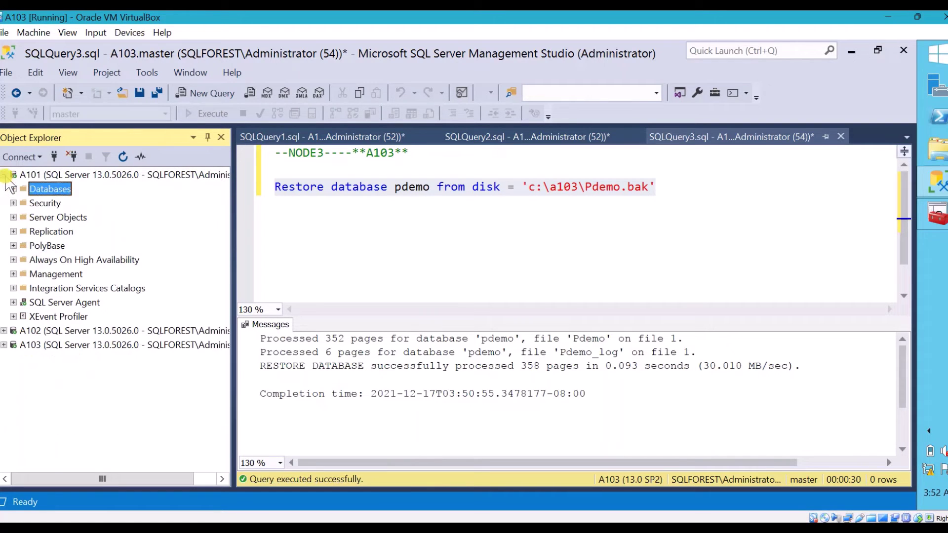
pyautogui.click(4, 175)
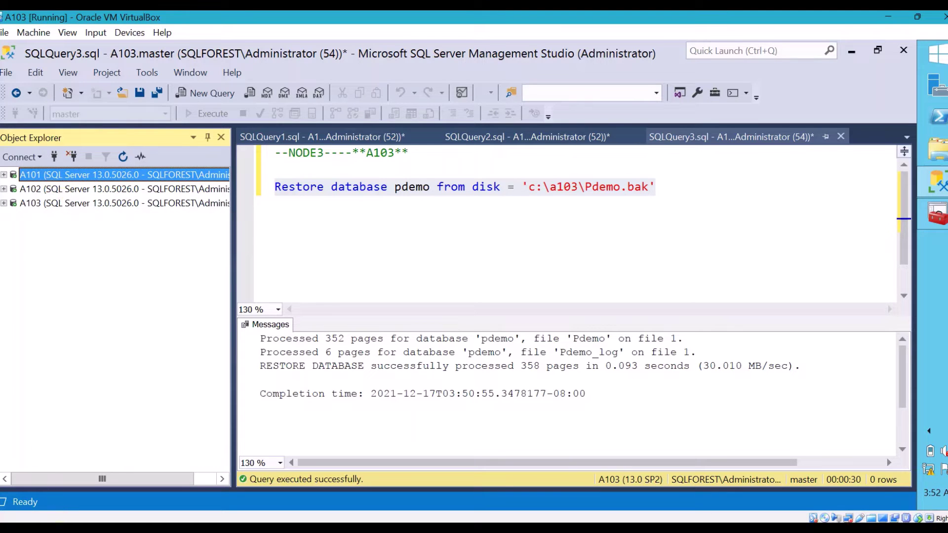
pyautogui.click(55, 528)
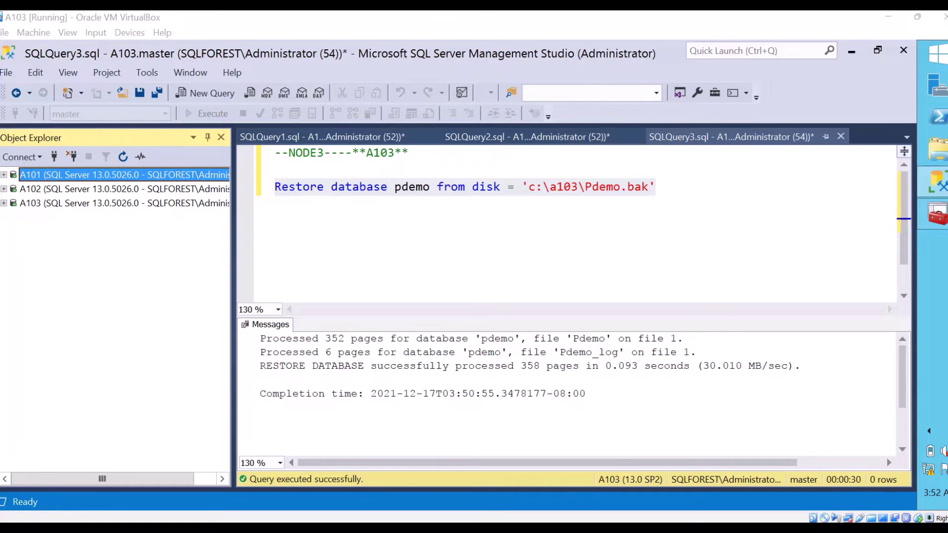
pyautogui.click(68, 188)
pyautogui.press('Down')
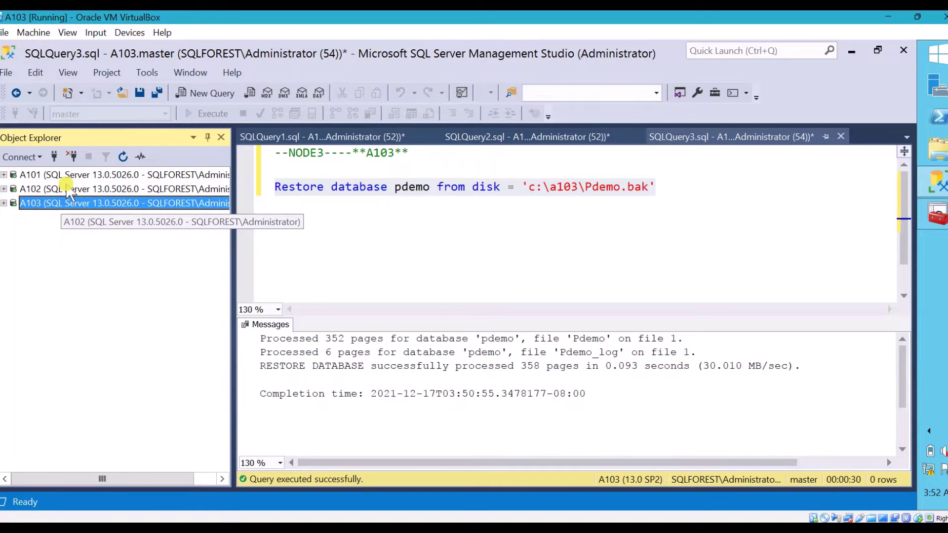
pyautogui.click(67, 187)
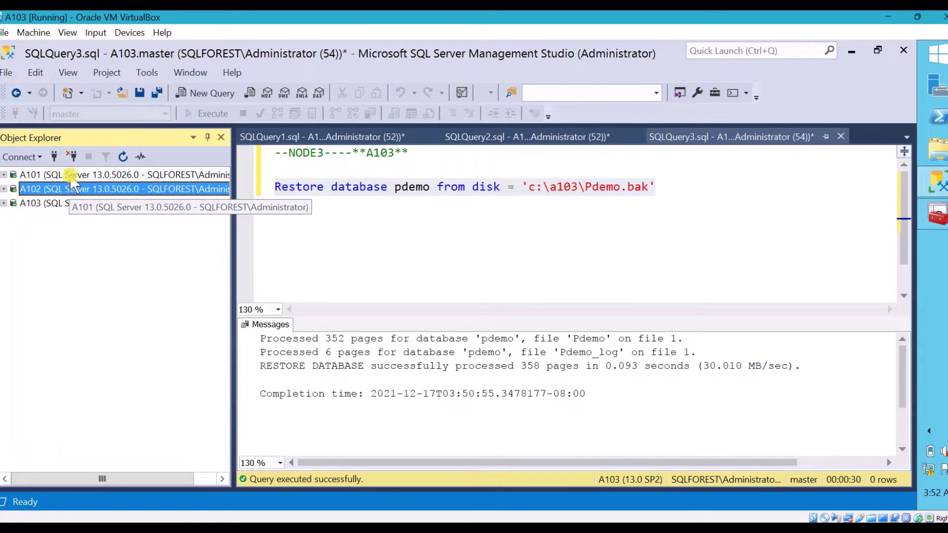
pyautogui.click(70, 176)
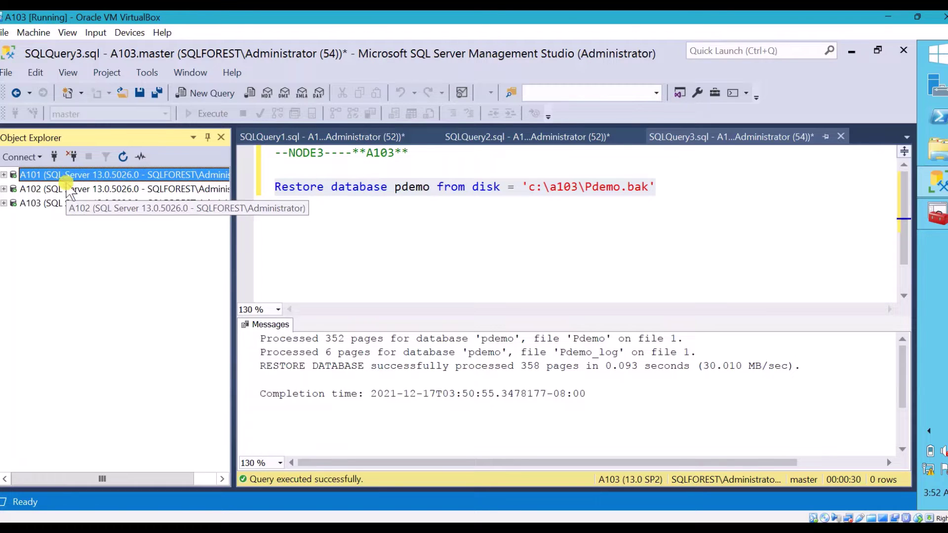
pyautogui.click(68, 189)
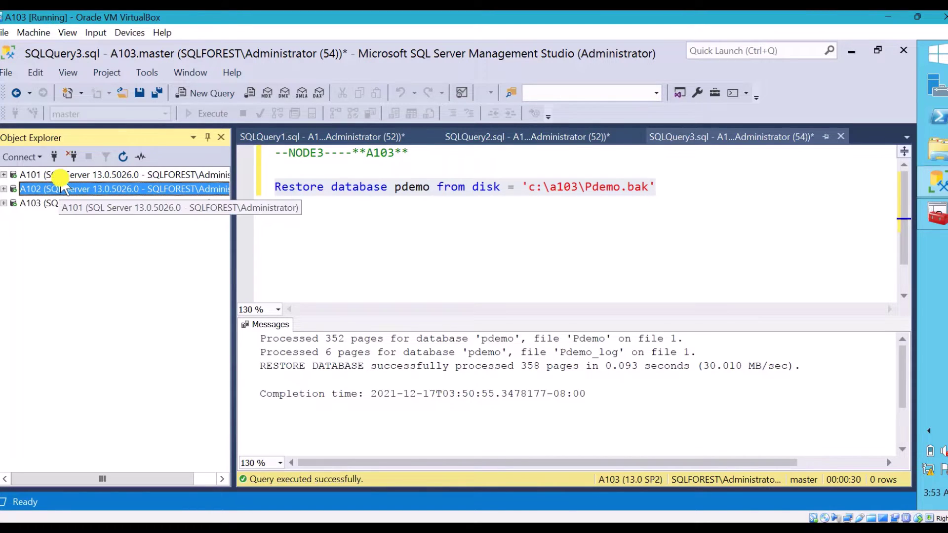
pyautogui.click(59, 203)
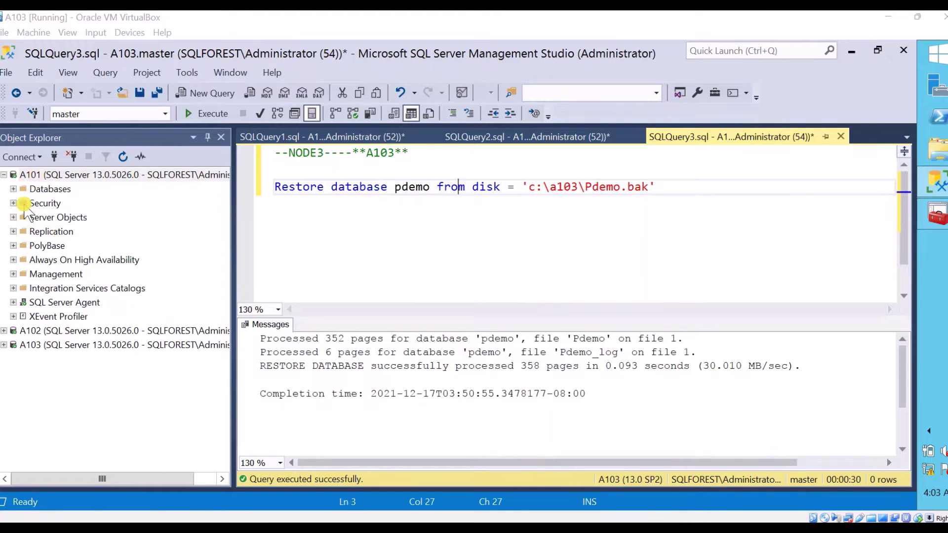
# Start the Configure Distribution Wizard for server A101's Replication and let A101 act as its own Distributor
pyautogui.click(37, 176)
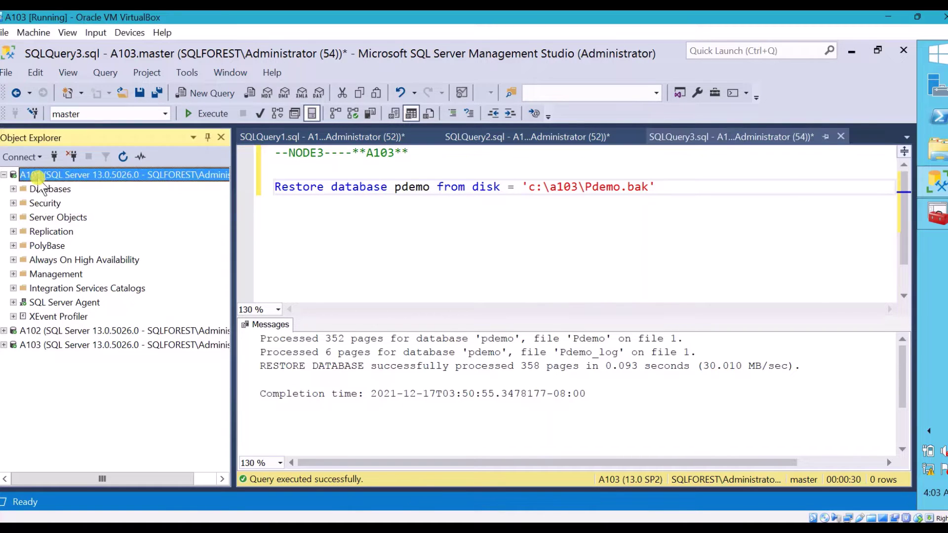
pyautogui.click(51, 231)
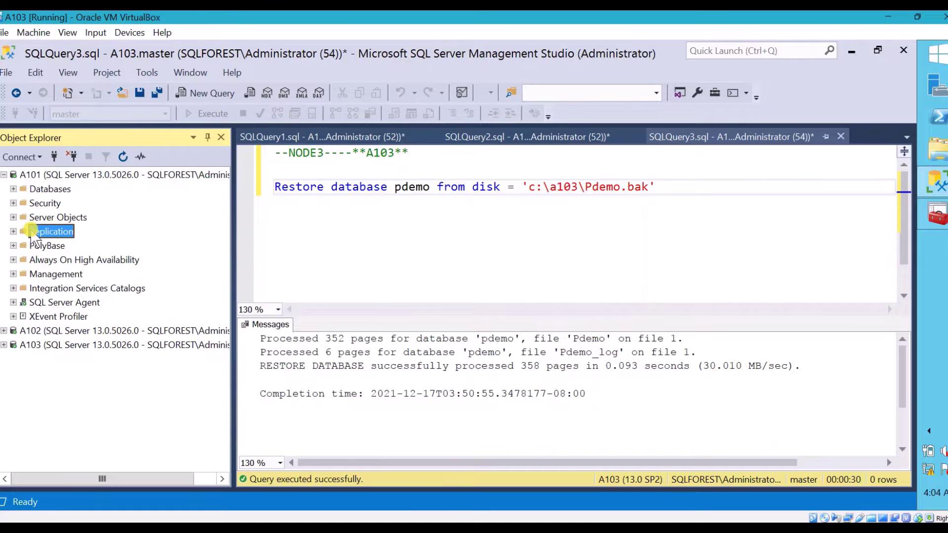
pyautogui.rightClick(52, 230)
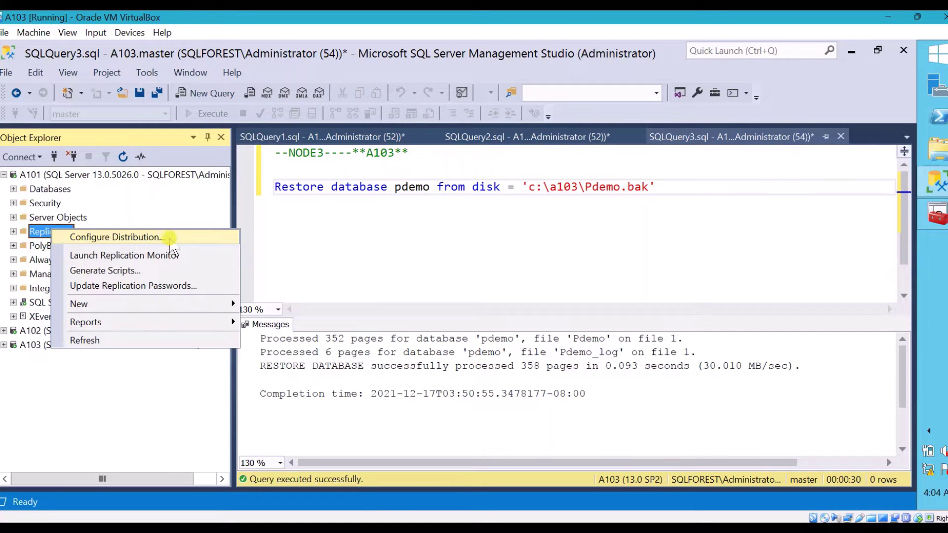
pyautogui.click(170, 238)
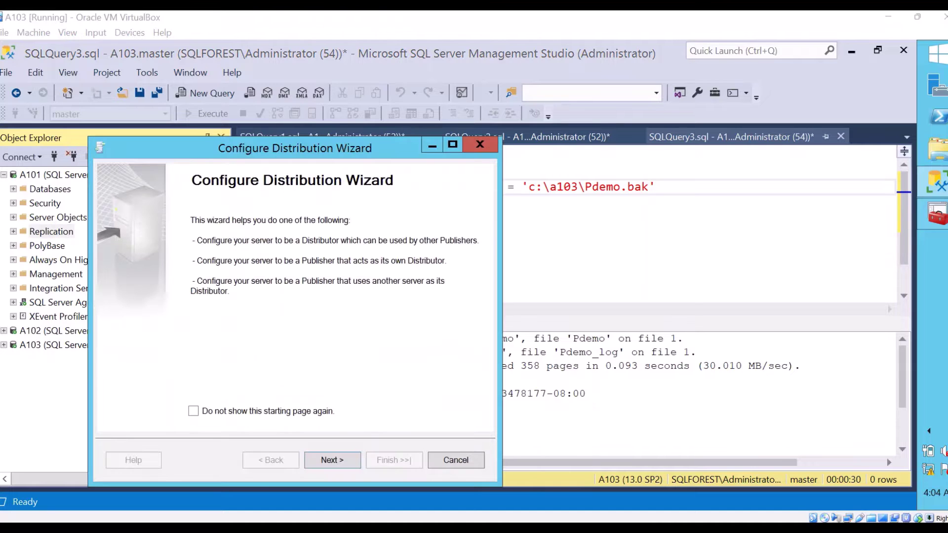
pyautogui.moveTo(321, 151); pyautogui.dragTo(442, 142)
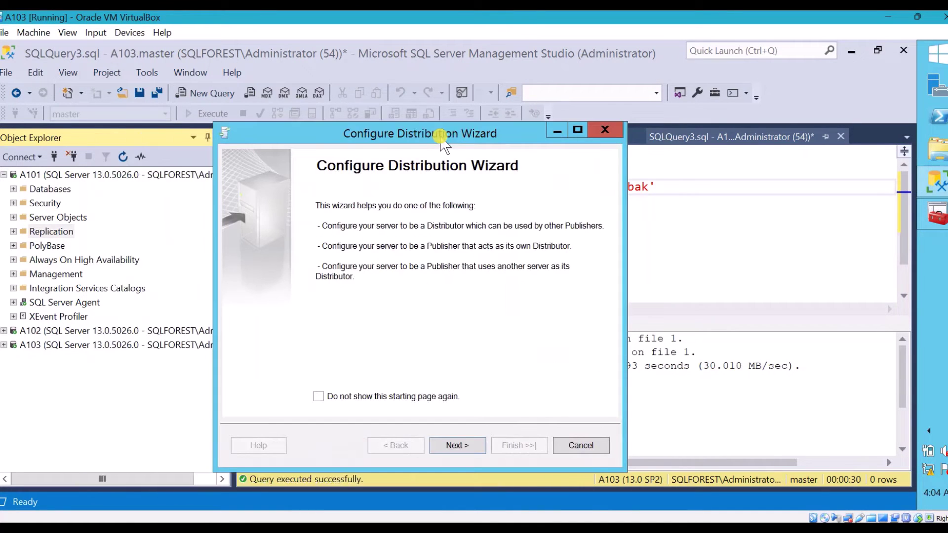
pyautogui.click(468, 447)
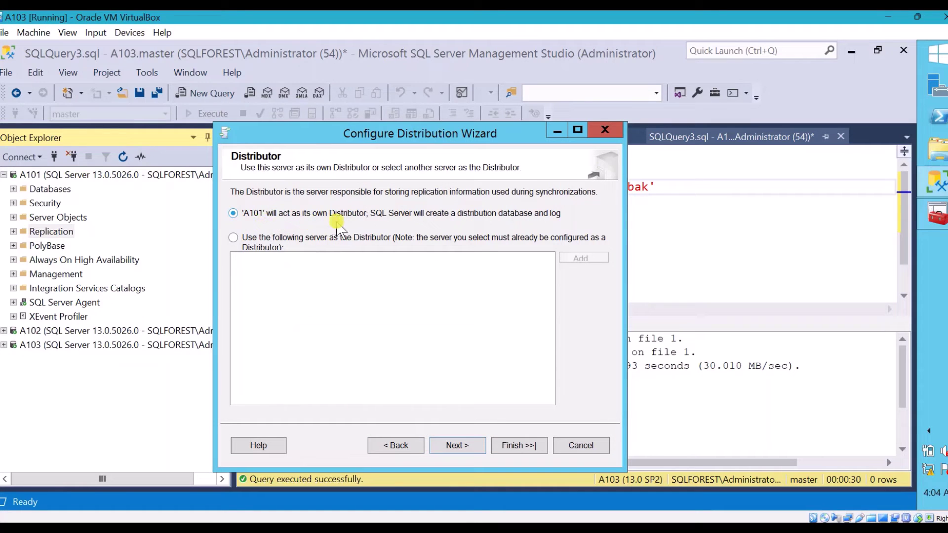
pyautogui.click(464, 446)
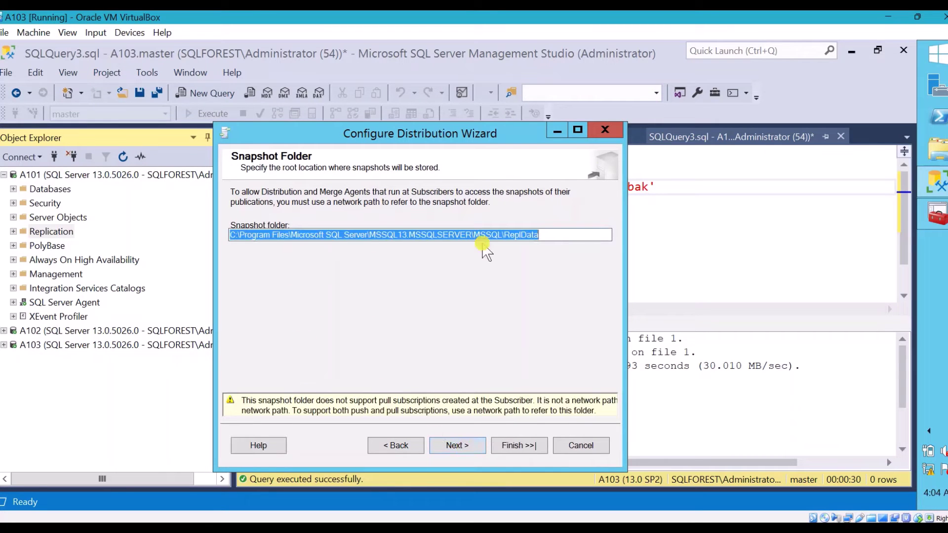
# Accept A101's default snapshot folder, distribution database 'distribution' and Publisher A101, run the distribution configuration, and minimize the wizard
pyautogui.click(468, 447)
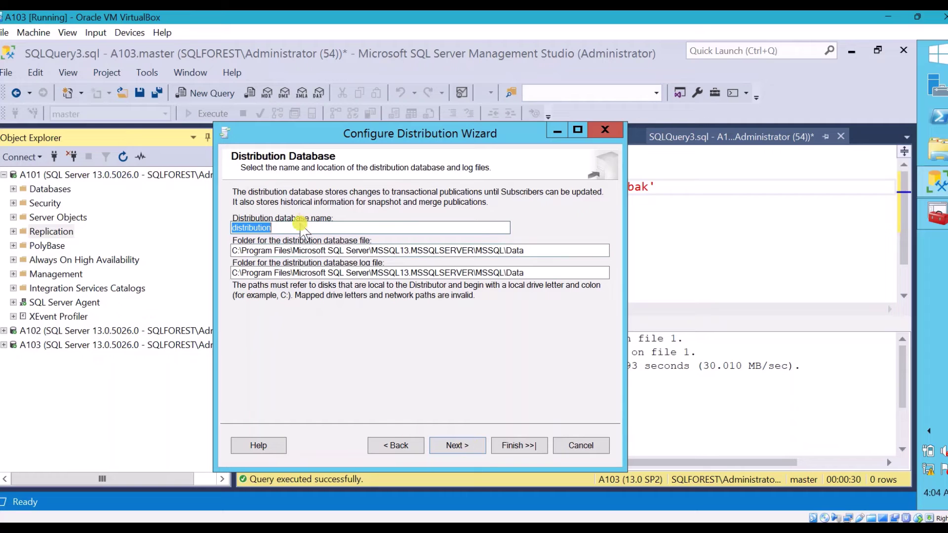
pyautogui.click(321, 230)
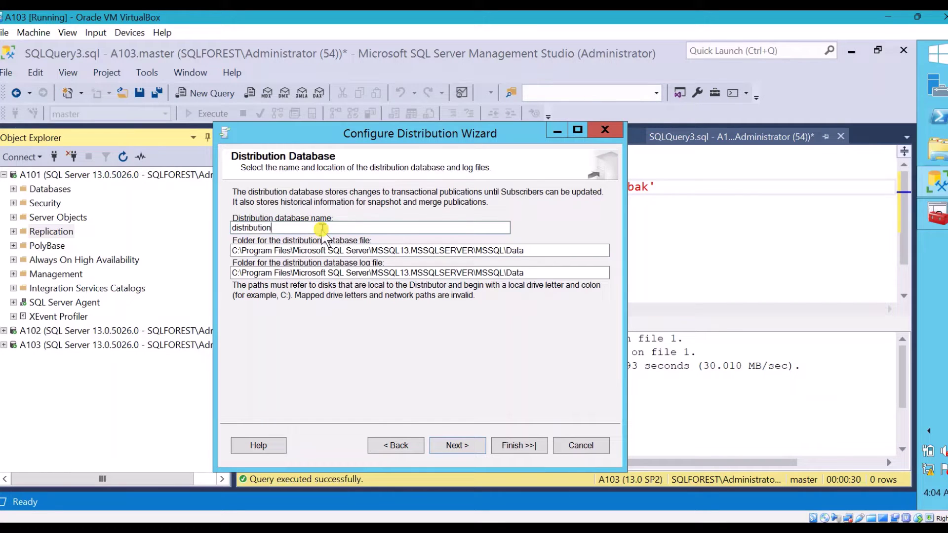
pyautogui.click(473, 446)
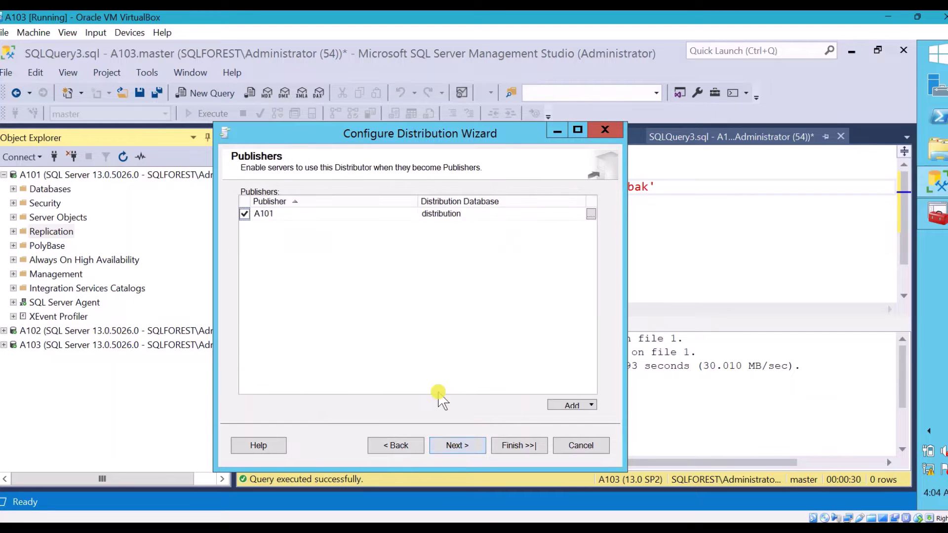
pyautogui.click(458, 446)
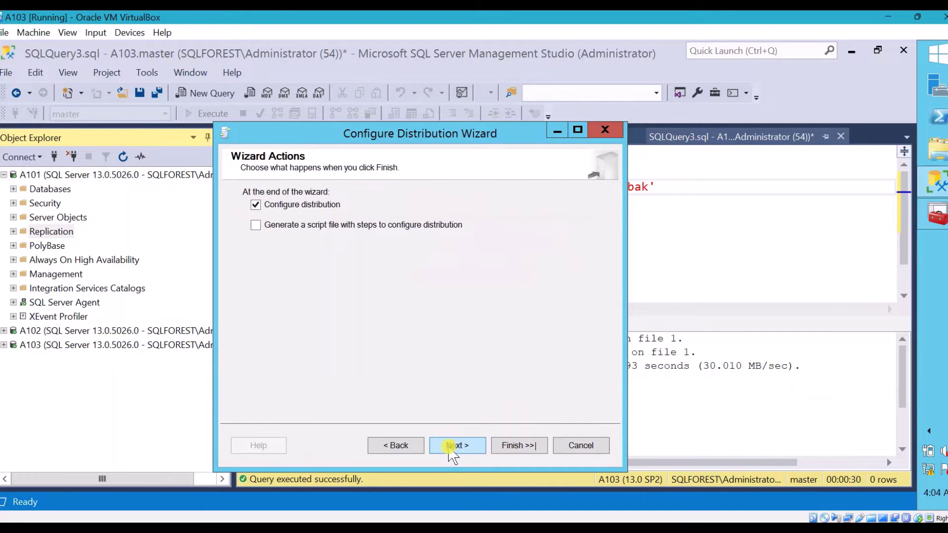
pyautogui.click(467, 447)
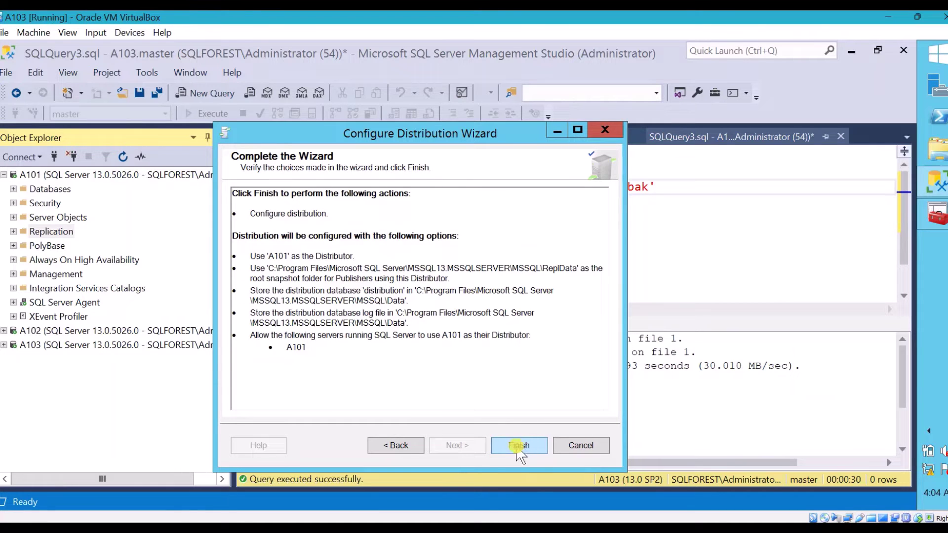
pyautogui.click(519, 446)
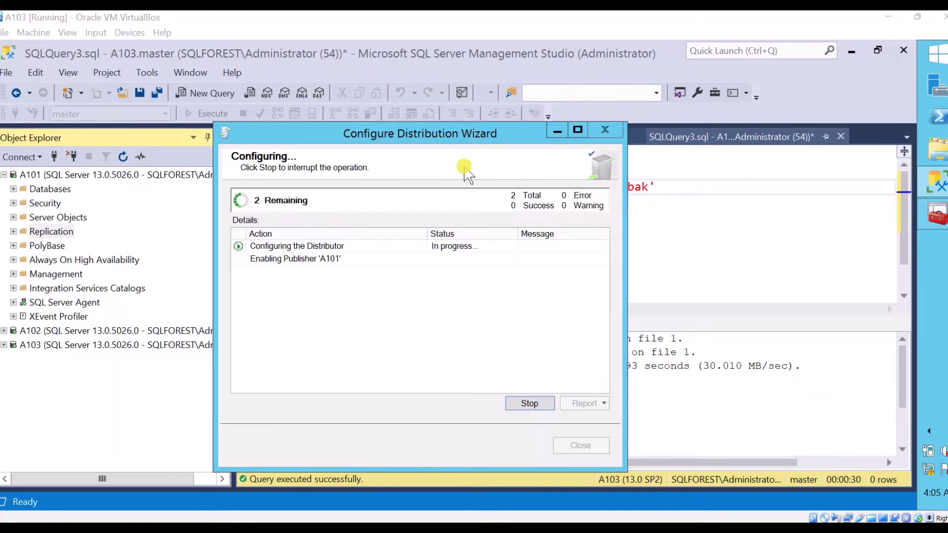
pyautogui.click(556, 130)
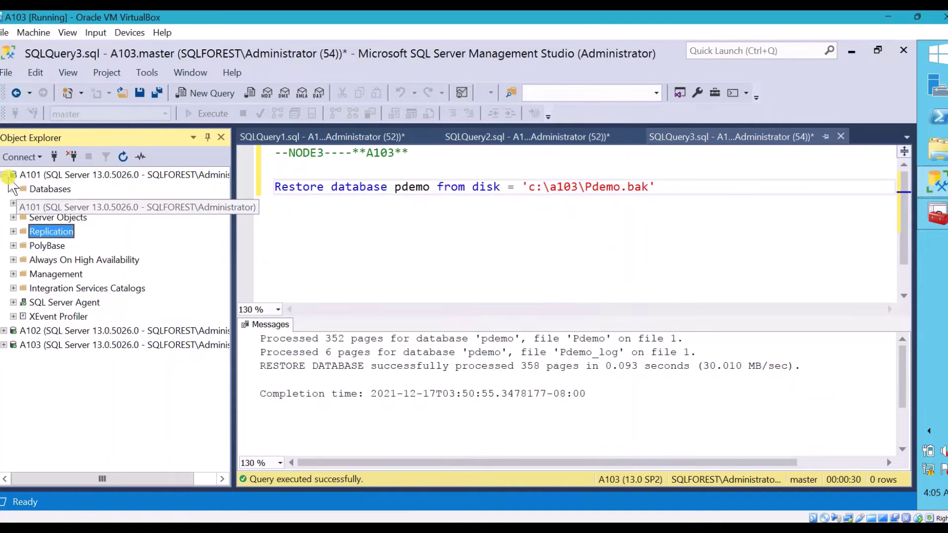
# Start the Configure Distribution Wizard for server A102's Replication and let A102 act as its own Distributor
pyautogui.click(4, 175)
pyautogui.click(3, 189)
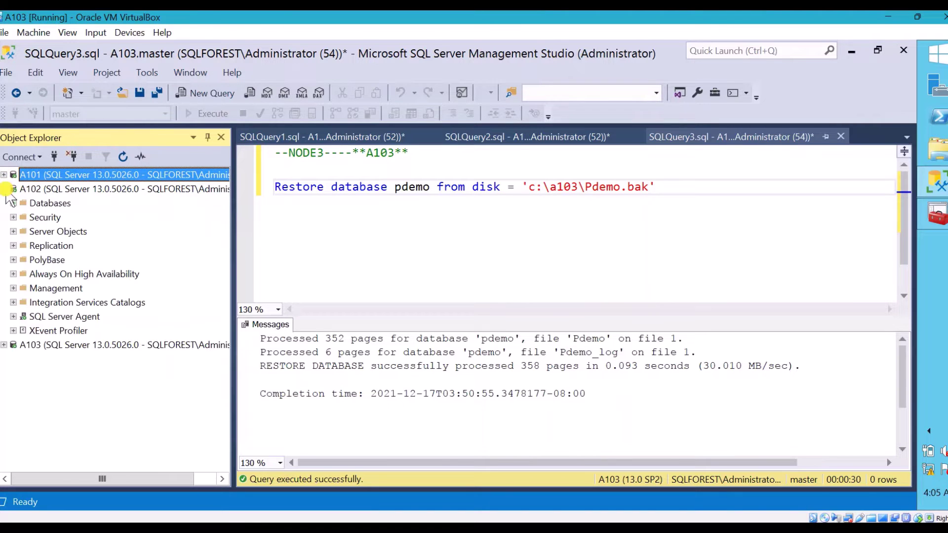
pyautogui.rightClick(58, 245)
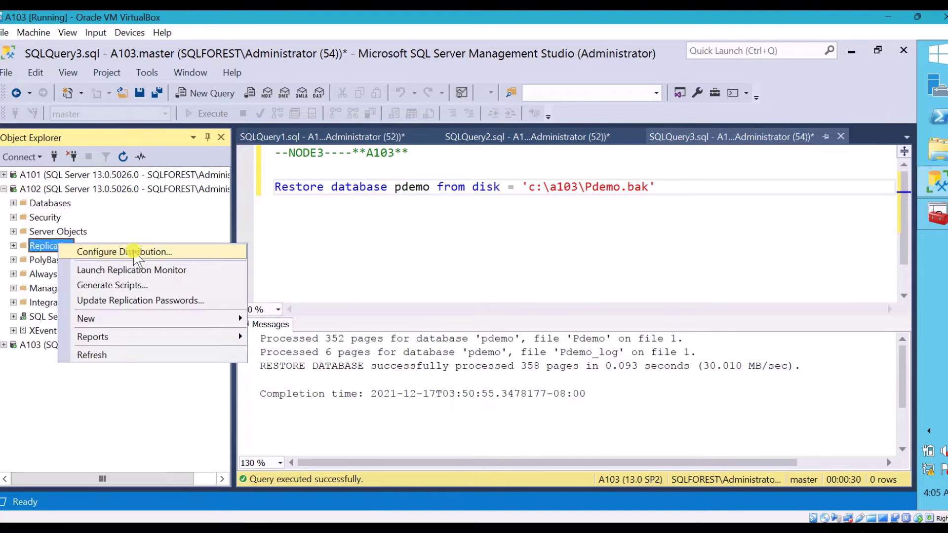
pyautogui.click(130, 251)
pyautogui.click(280, 401)
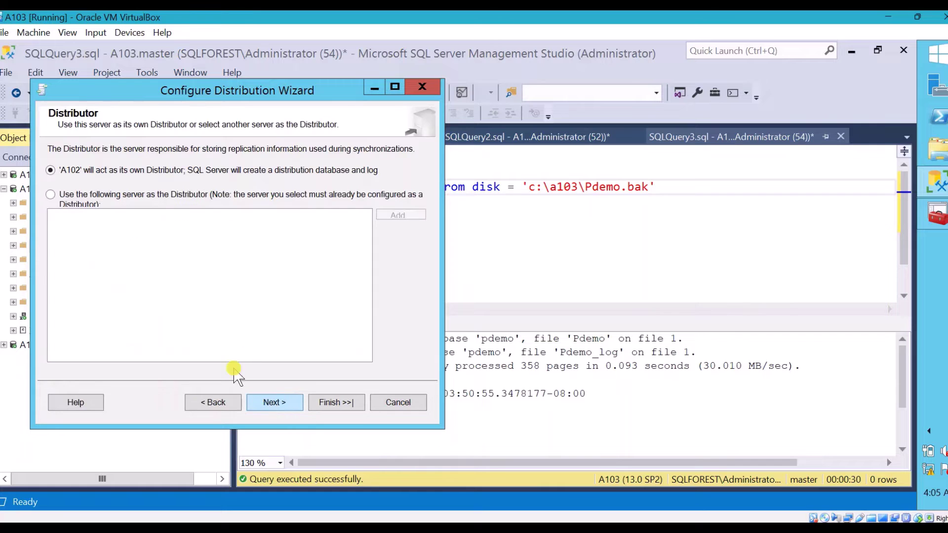
pyautogui.click(272, 401)
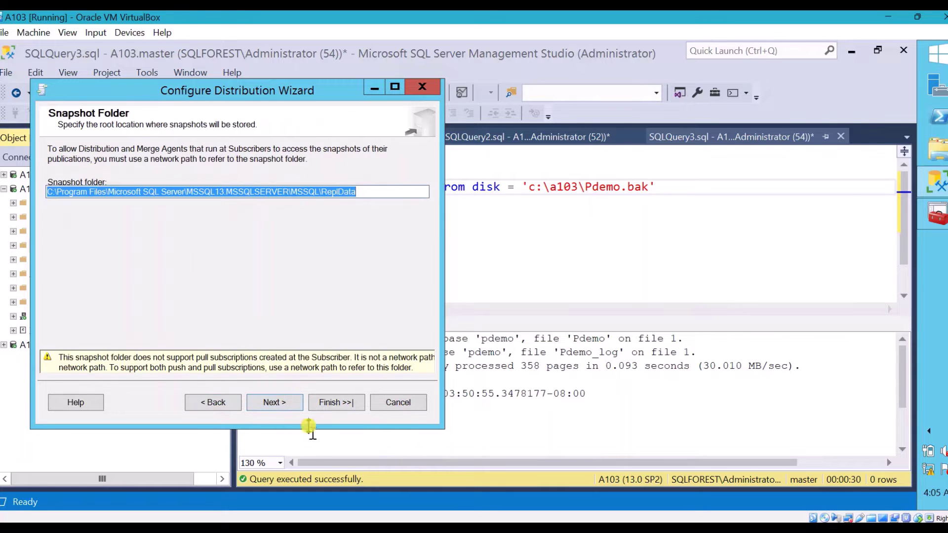
# Accept A102's default snapshot folder, distribution database 'distribution' and Publisher, run the distribution configuration, and minimize the wizard
pyautogui.click(287, 402)
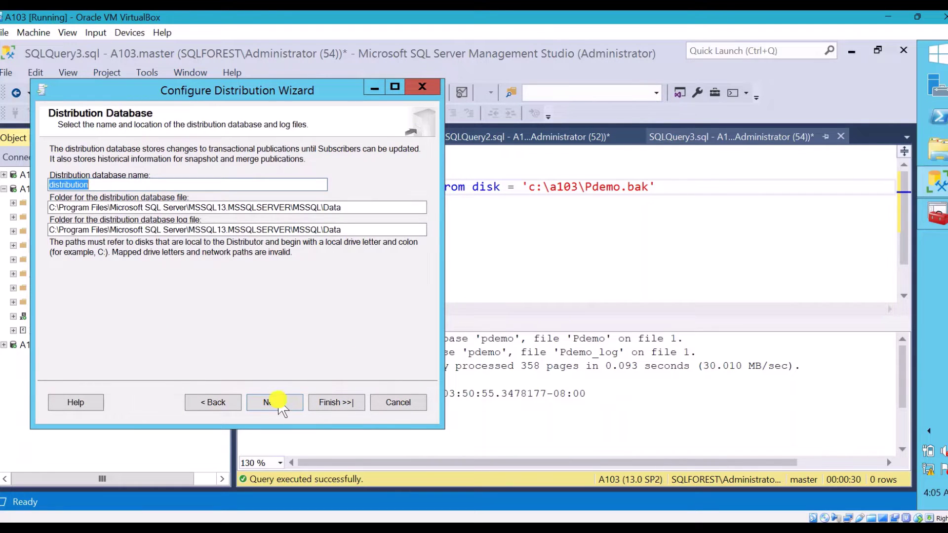
pyautogui.click(279, 402)
pyautogui.click(272, 403)
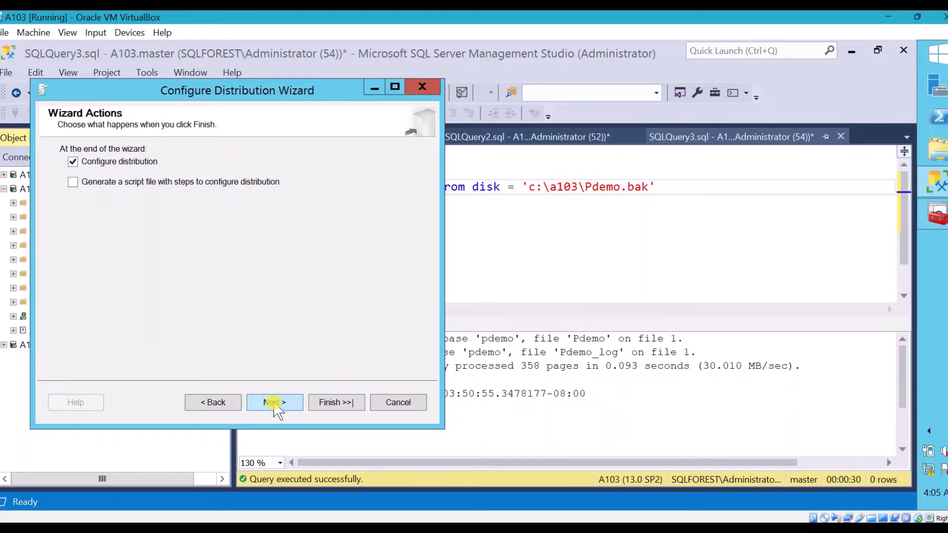
pyautogui.click(274, 403)
pyautogui.click(333, 403)
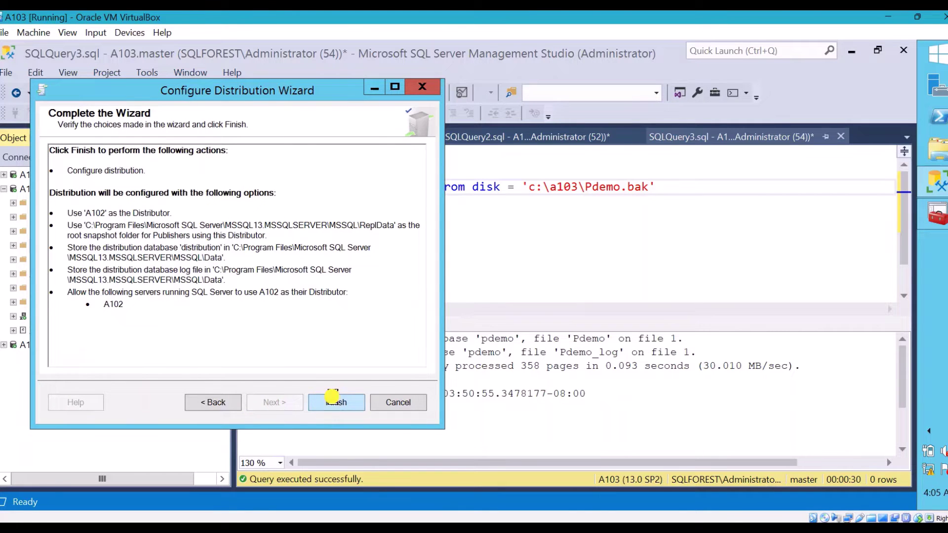
pyautogui.click(373, 89)
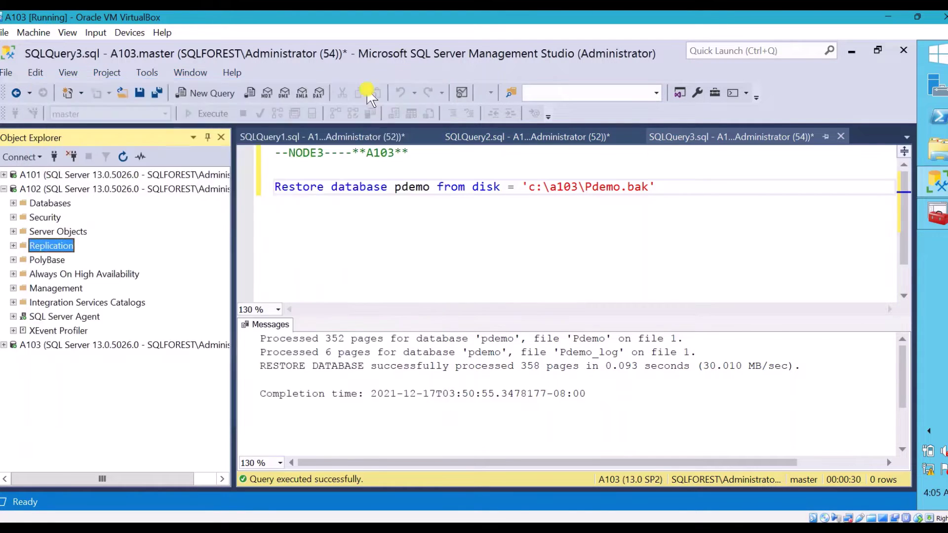
# Start the Configure Distribution Wizard for server A103's Replication and let A103 act as its own Distributor
pyautogui.click(4, 189)
pyautogui.click(4, 203)
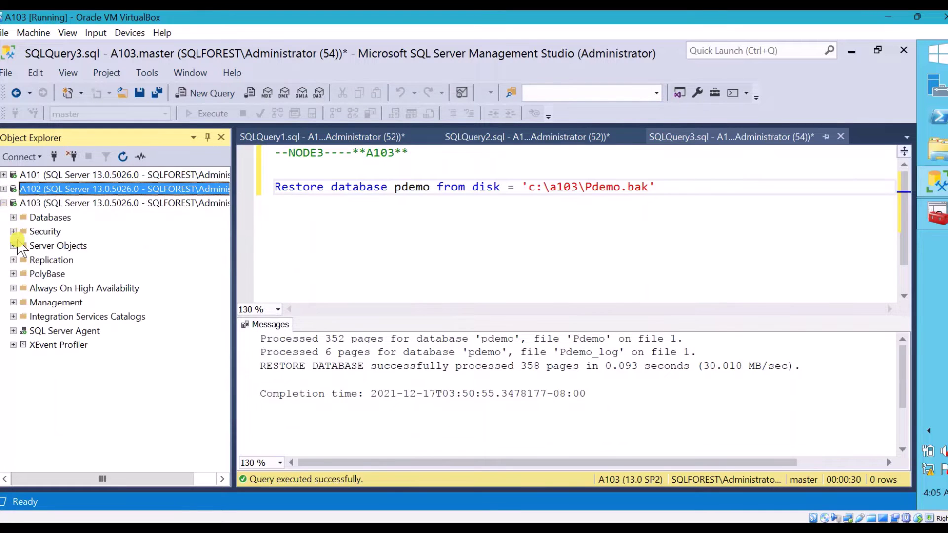
pyautogui.rightClick(40, 261)
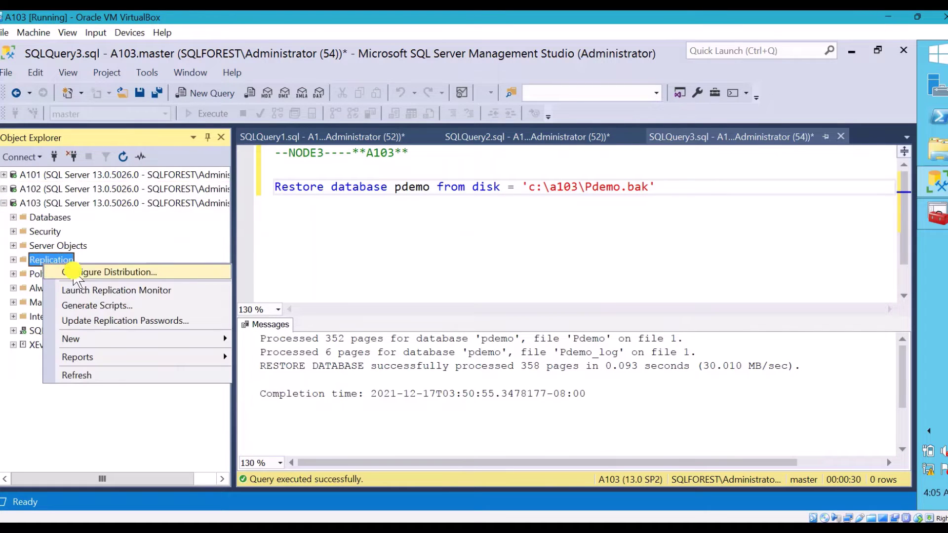
pyautogui.click(69, 273)
pyautogui.click(299, 421)
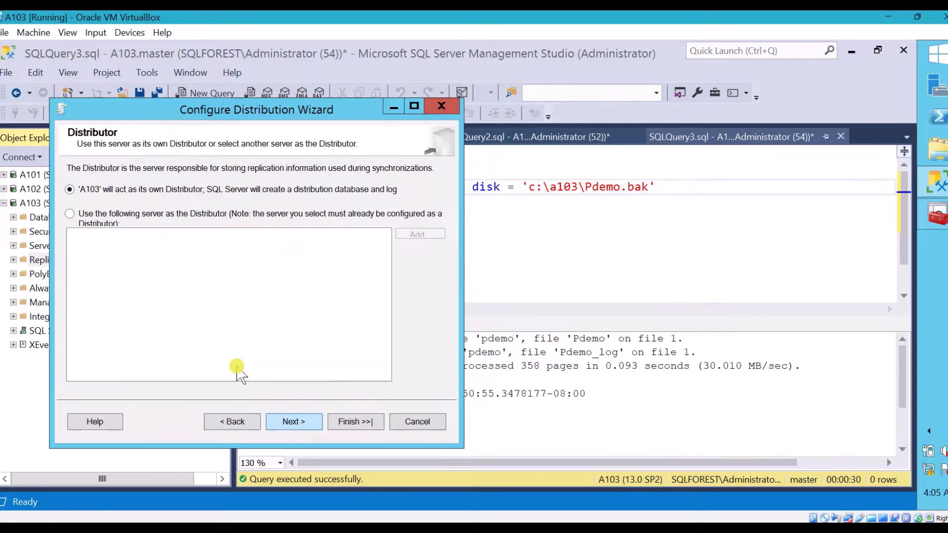
pyautogui.click(309, 420)
# Accept A103's default snapshot folder, distribution database 'distribution' and Publisher, run the distribution configuration, and minimize the wizard
pyautogui.click(304, 422)
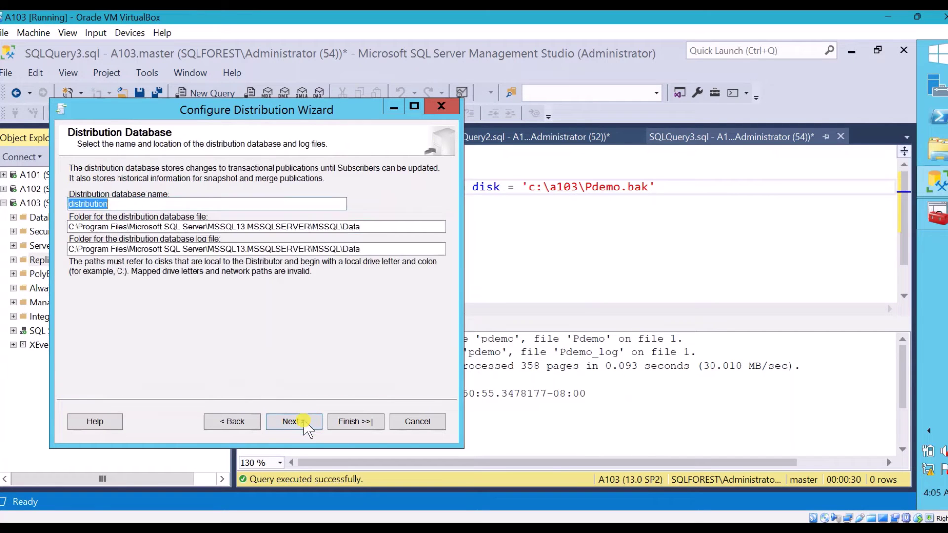
pyautogui.click(304, 421)
pyautogui.click(305, 422)
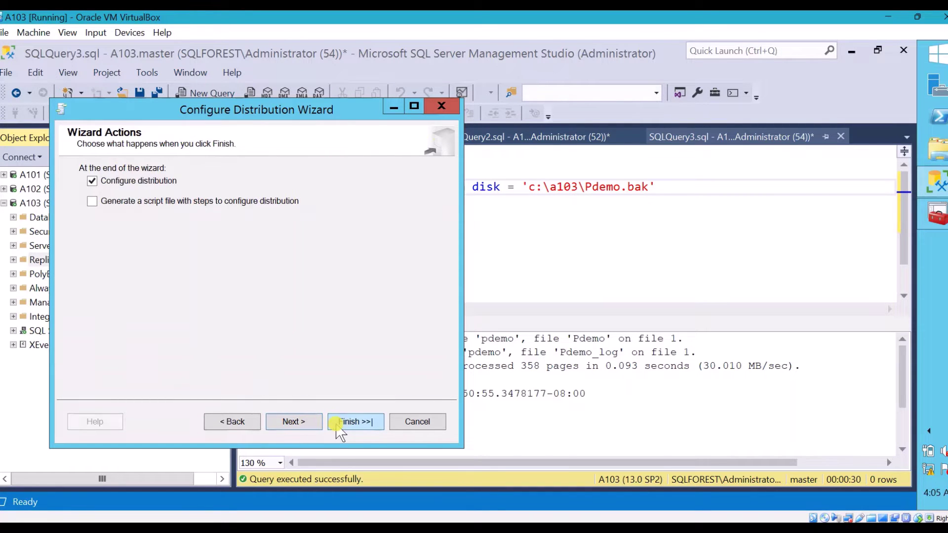
pyautogui.click(310, 423)
pyautogui.click(338, 421)
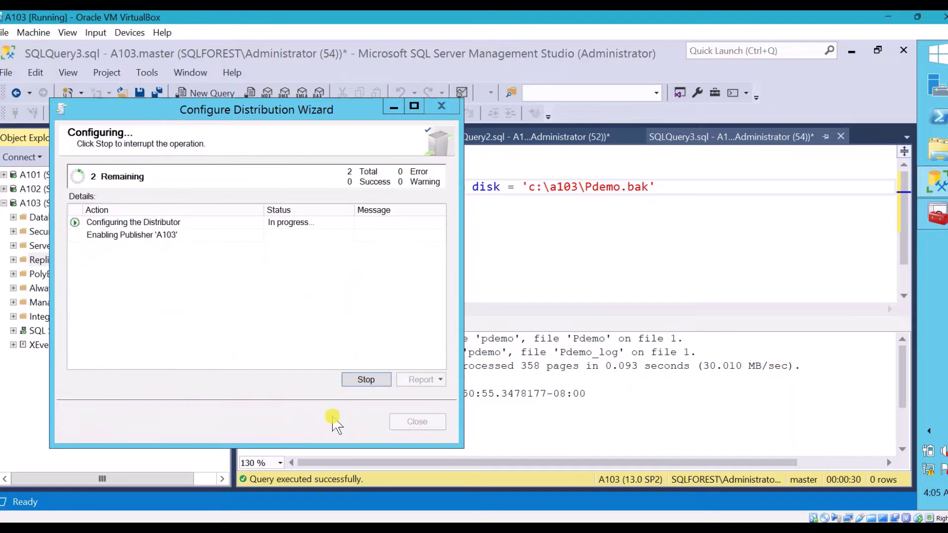
pyautogui.click(393, 107)
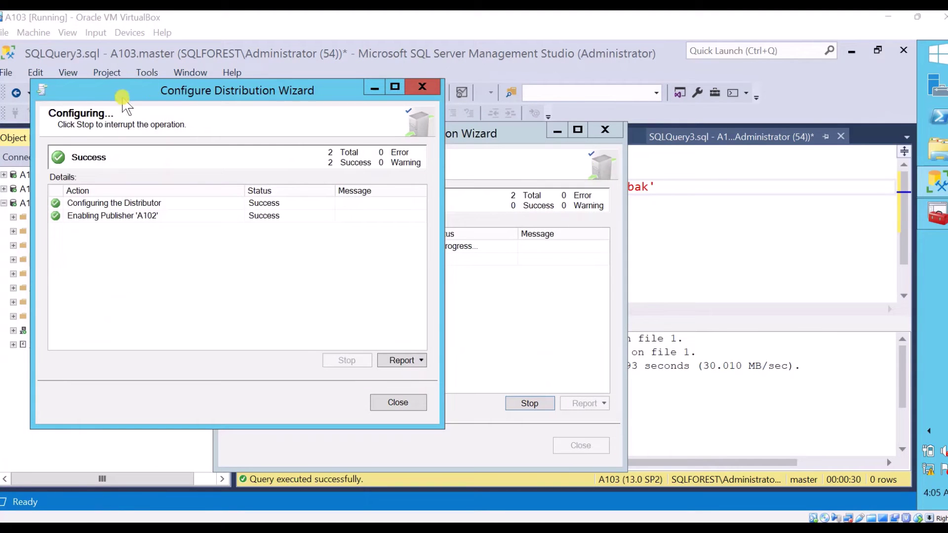
# Close the completed Configure Distribution Wizard for A102 and minimize the other wizard that is still running
pyautogui.moveTo(148, 94); pyautogui.dragTo(243, 113)
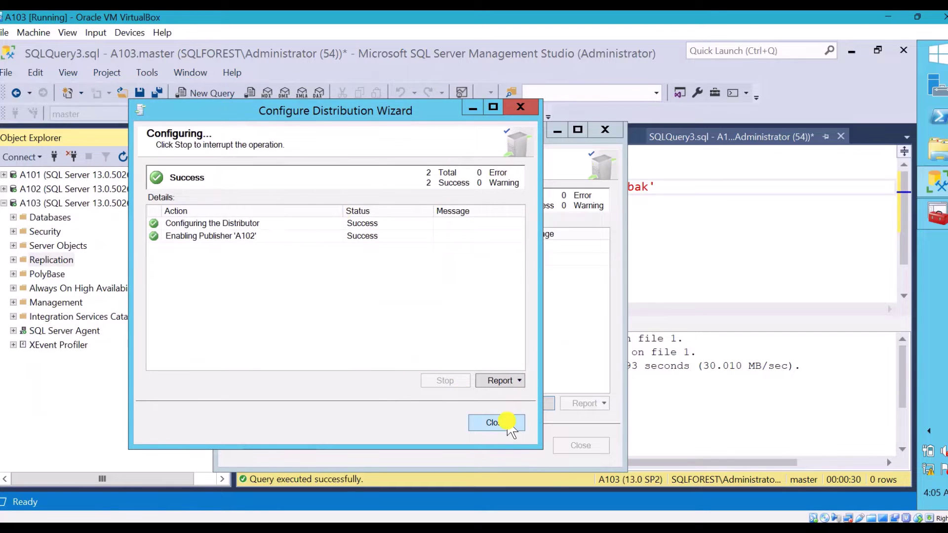
pyautogui.click(492, 421)
pyautogui.click(556, 130)
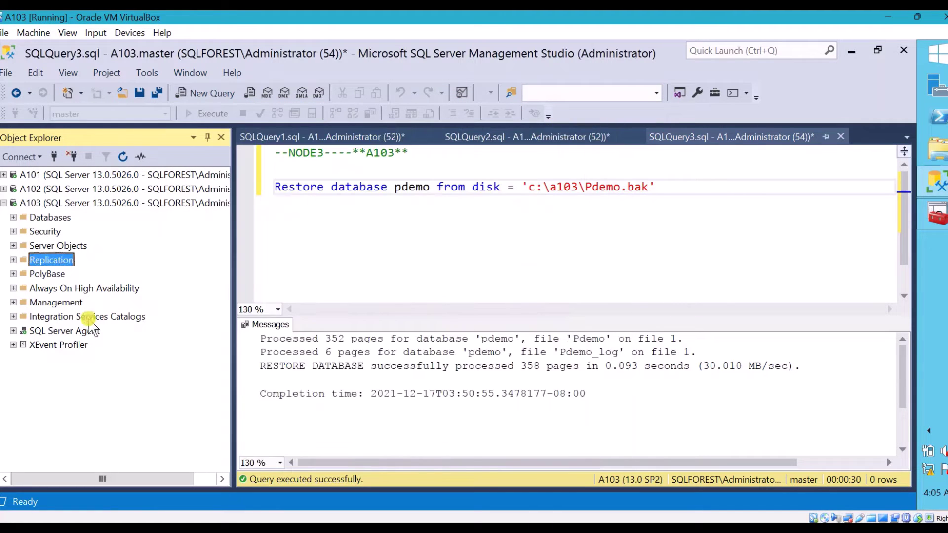
# Refresh A102's databases and check its System Databases for the distribution database
pyautogui.doubleClick(23, 190)
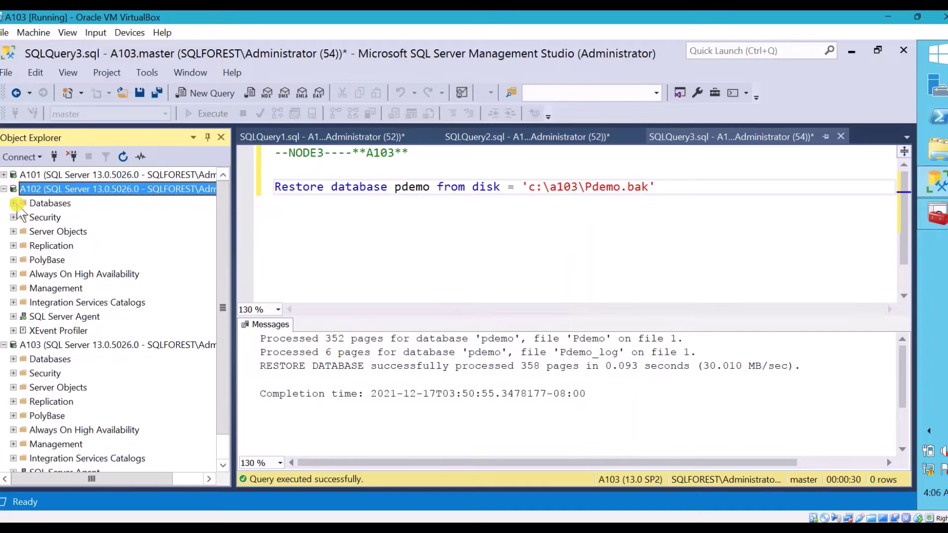
pyautogui.click(13, 204)
pyautogui.click(23, 217)
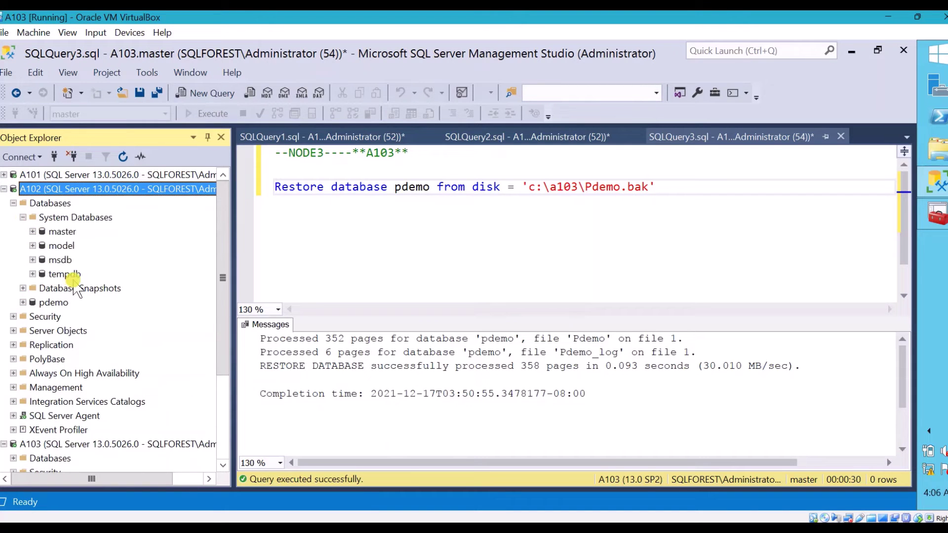
pyautogui.click(51, 203)
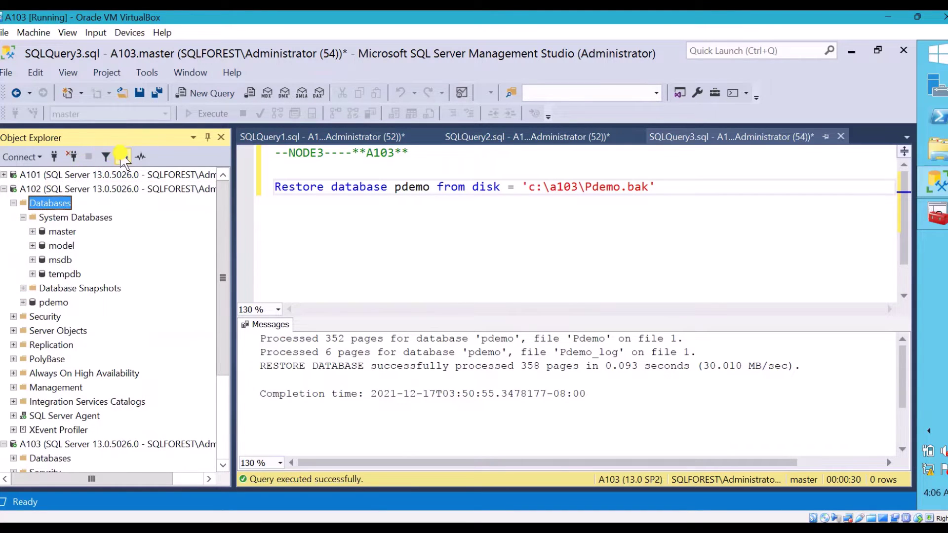
pyautogui.click(123, 157)
pyautogui.click(23, 217)
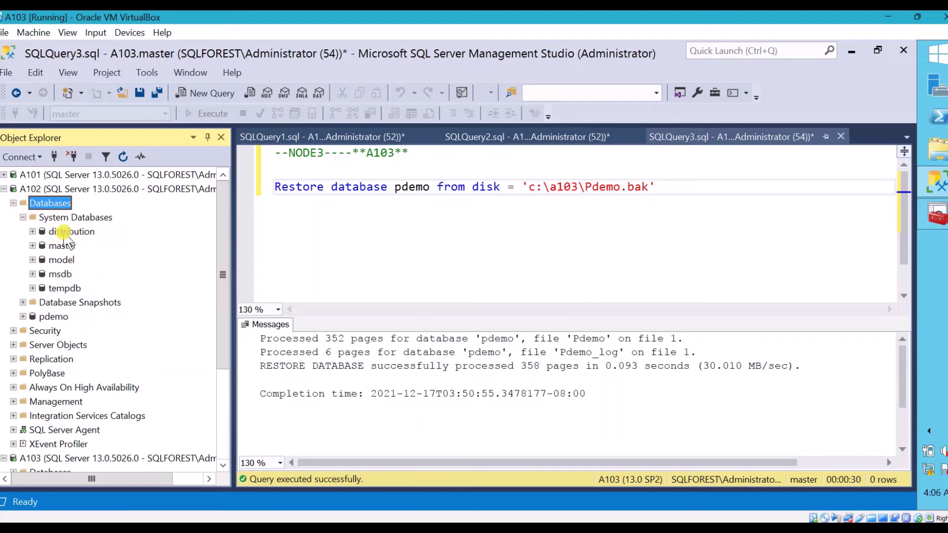
pyautogui.click(64, 232)
pyautogui.click(22, 217)
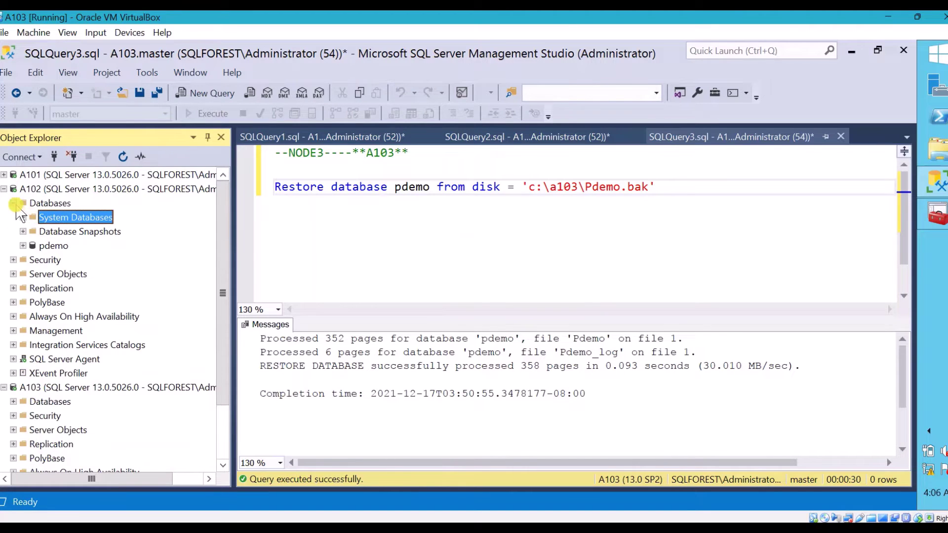
pyautogui.click(13, 203)
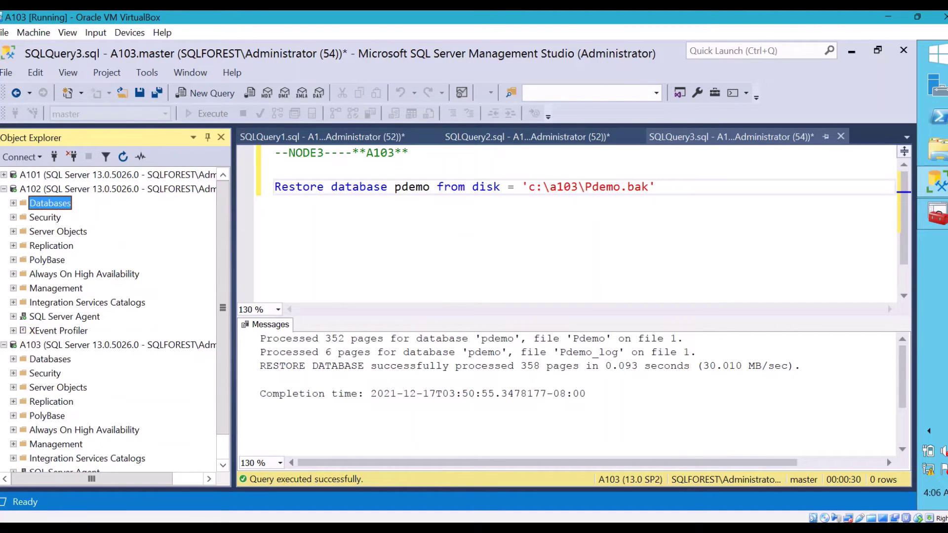
# Examine the server roles of the distributor_admin login in A102's security logins, and close its properties
pyautogui.click(22, 218)
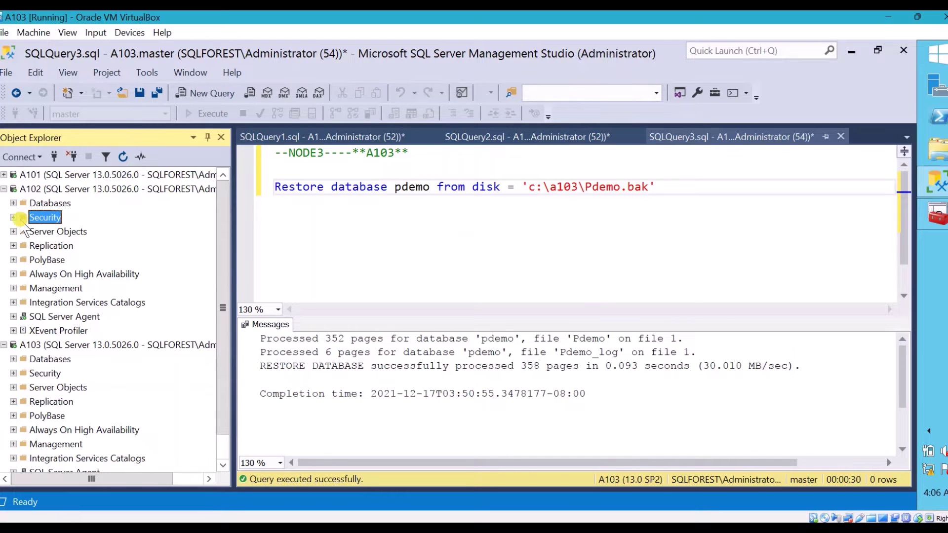
pyautogui.click(23, 231)
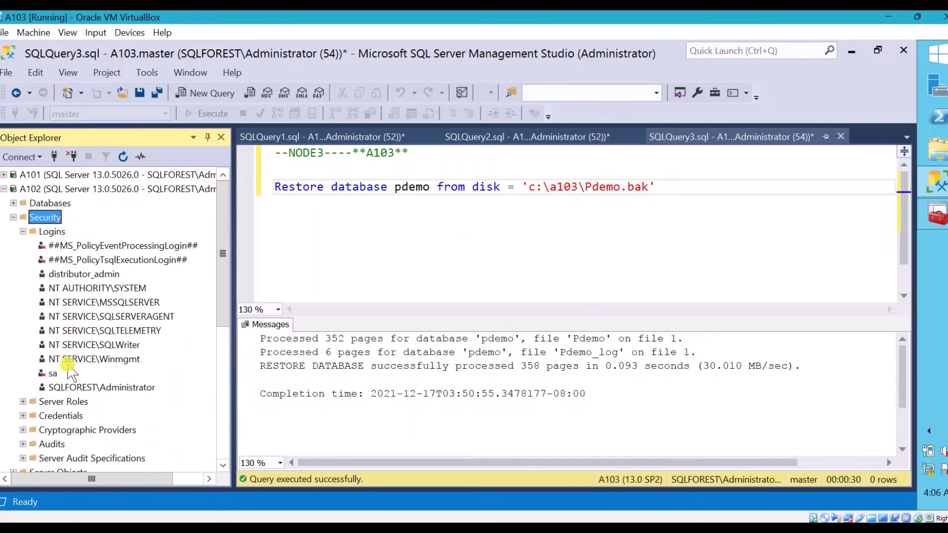
pyautogui.doubleClick(78, 274)
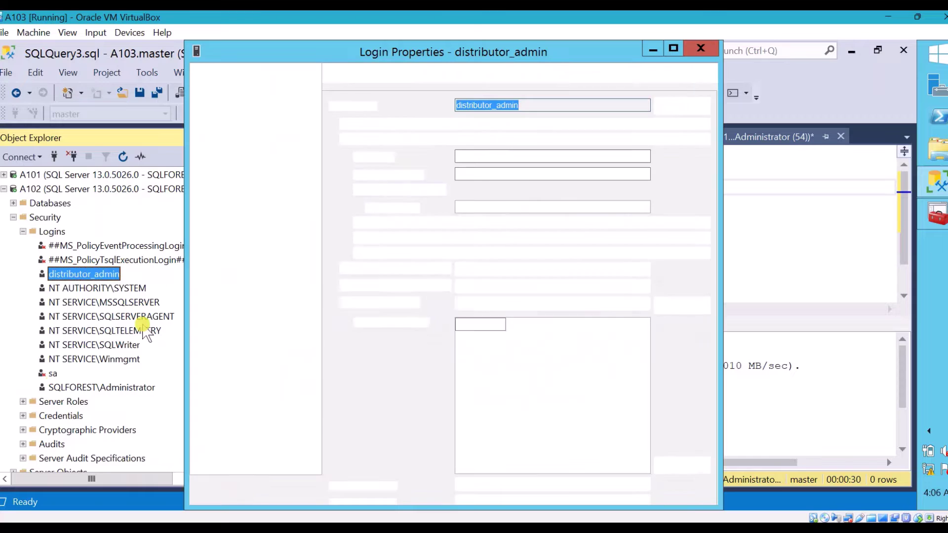
pyautogui.click(225, 93)
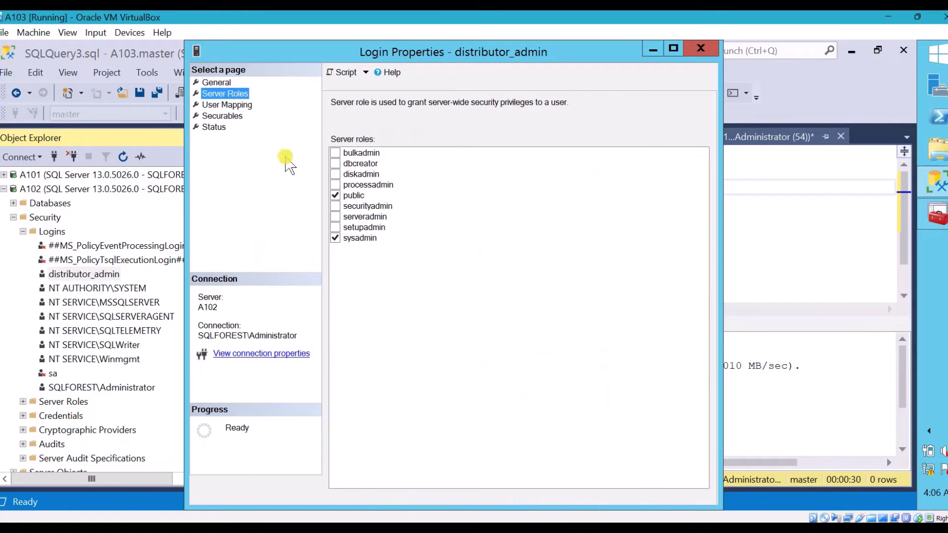
pyautogui.click(701, 48)
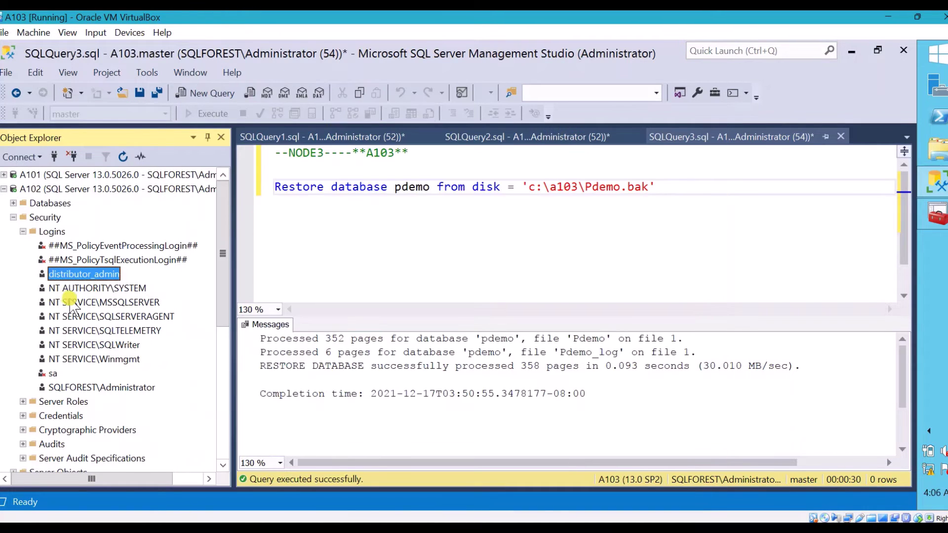
pyautogui.doubleClick(40, 232)
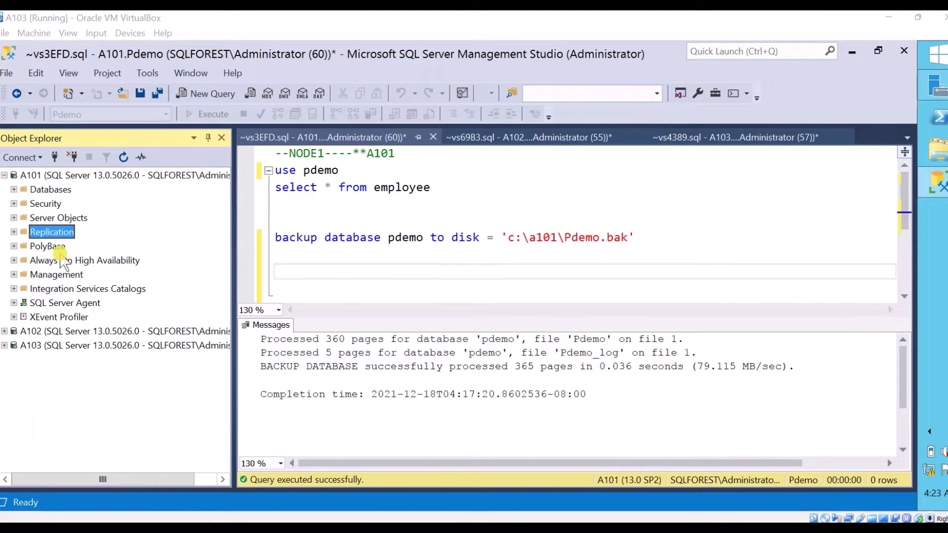
# Start the New Publication Wizard for A101's Local Publications
pyautogui.click(14, 232)
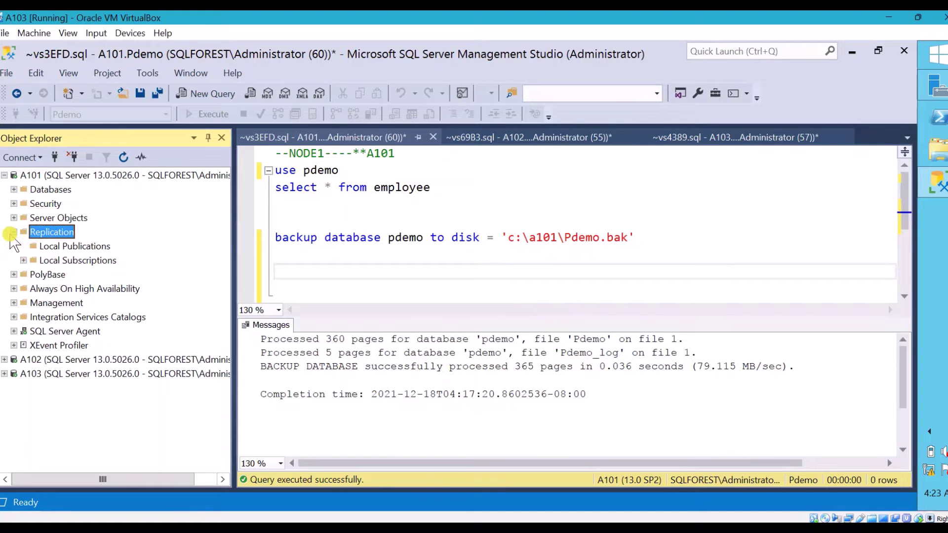
pyautogui.click(74, 246)
pyautogui.rightClick(74, 246)
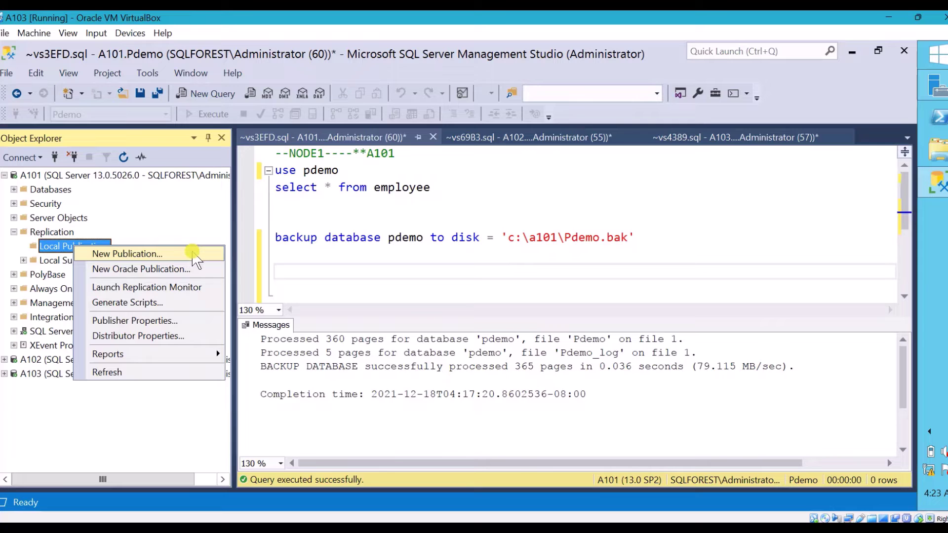
pyautogui.click(193, 254)
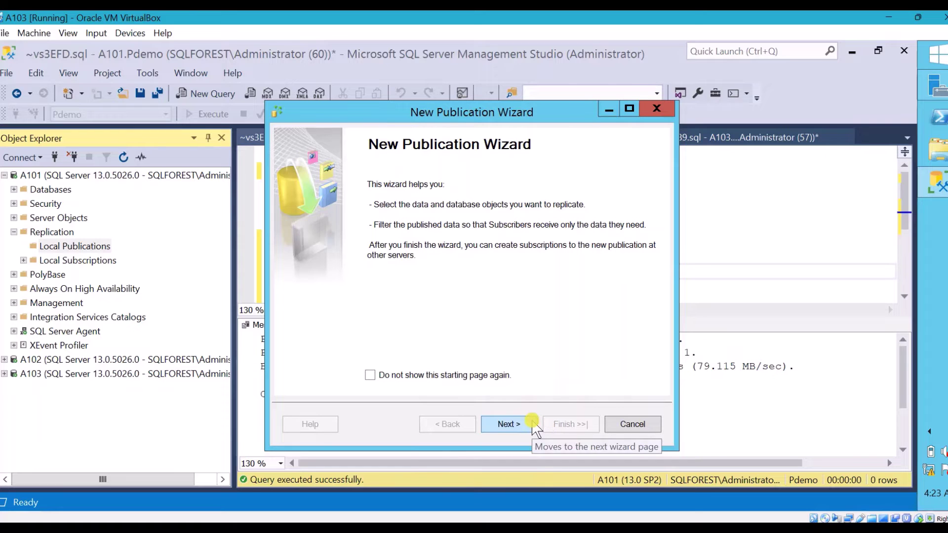
pyautogui.click(509, 424)
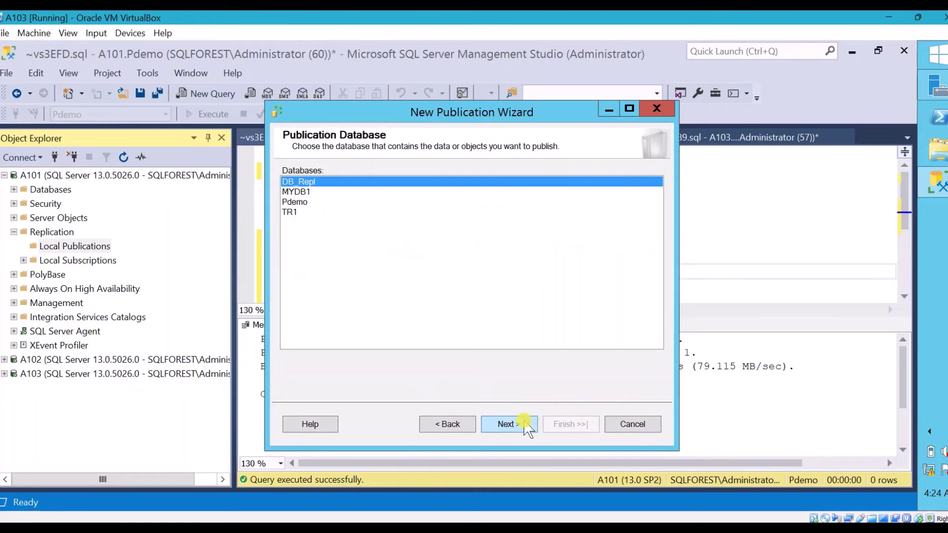
pyautogui.click(449, 425)
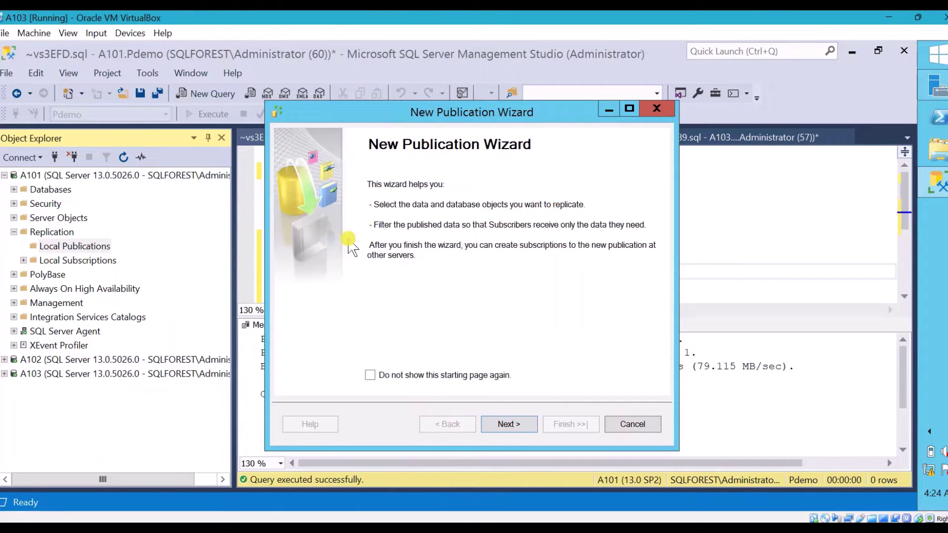
pyautogui.moveTo(434, 112); pyautogui.dragTo(464, 120)
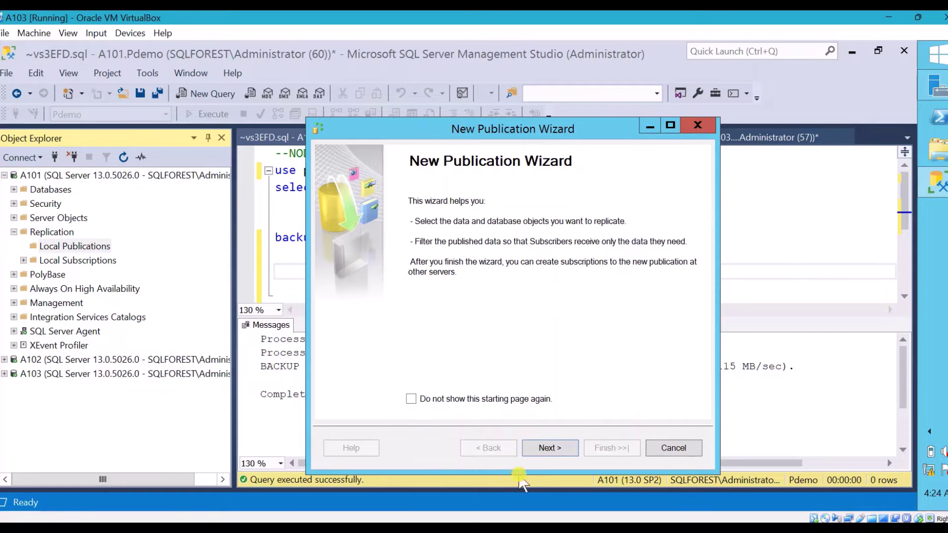
# Choose Pdemo as the publication database and Peer-to-Peer publication as the publication type
pyautogui.click(548, 448)
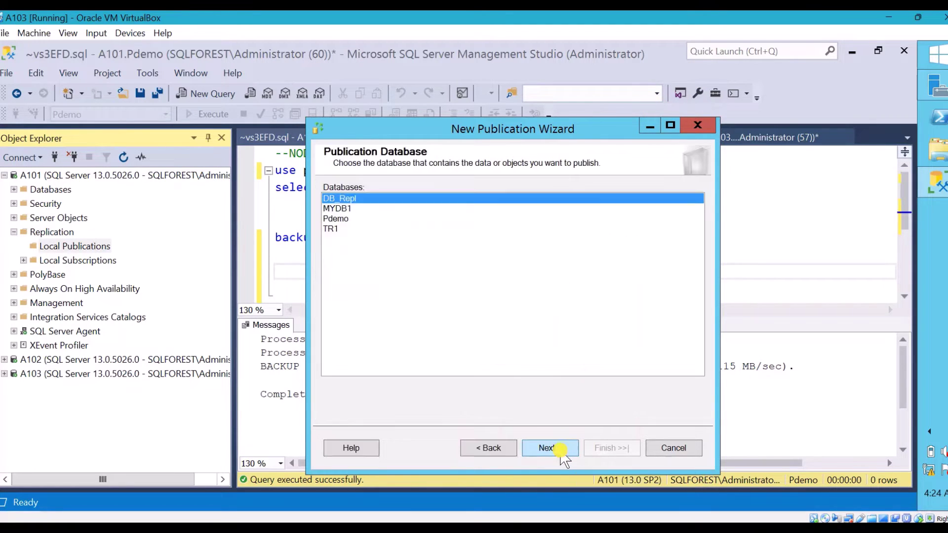
pyautogui.click(357, 218)
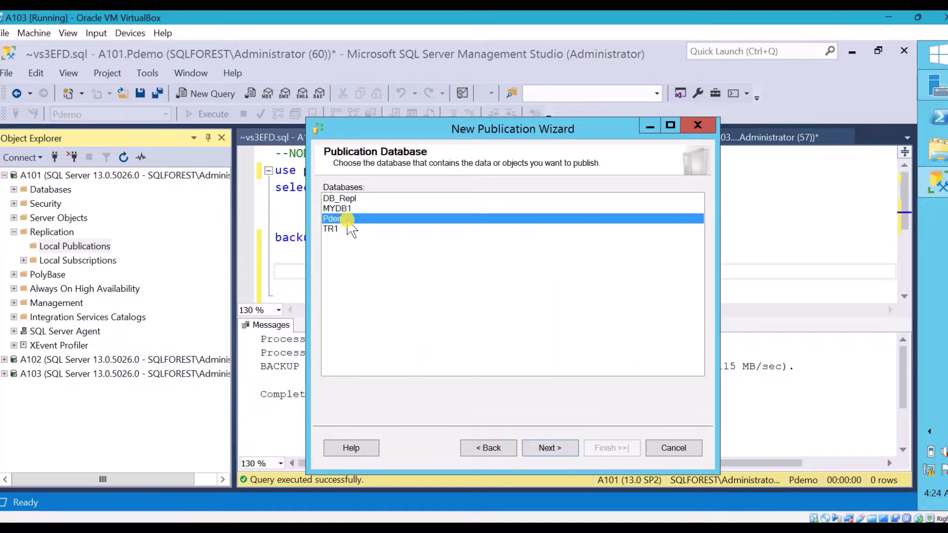
pyautogui.click(558, 450)
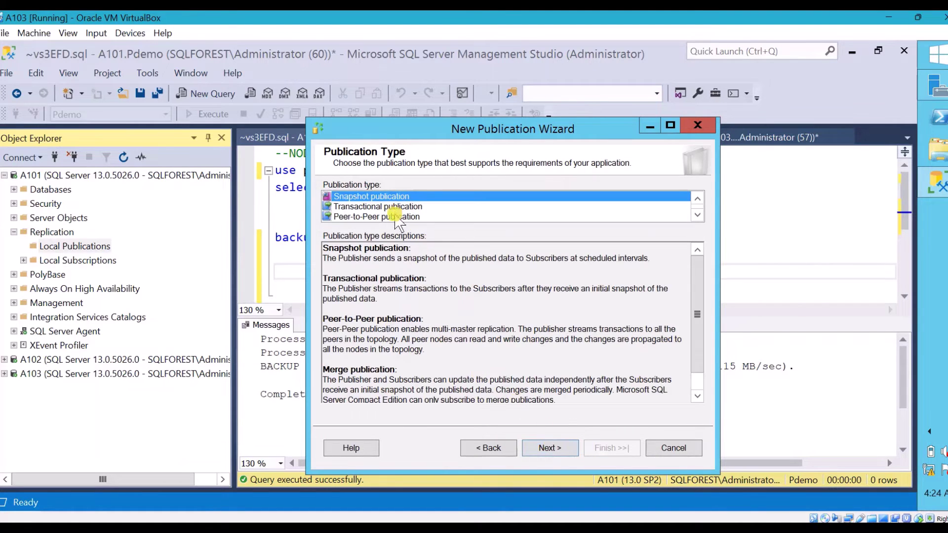
pyautogui.click(434, 217)
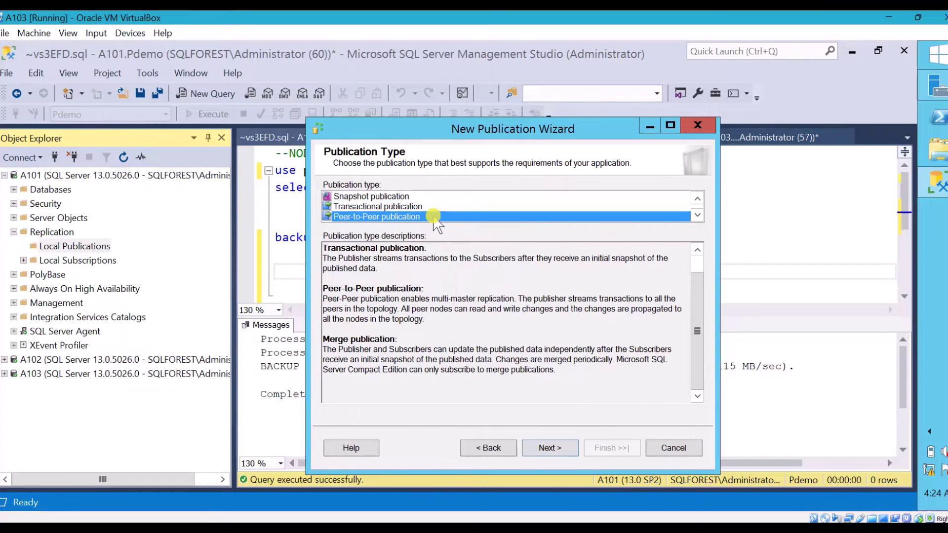
pyautogui.click(570, 450)
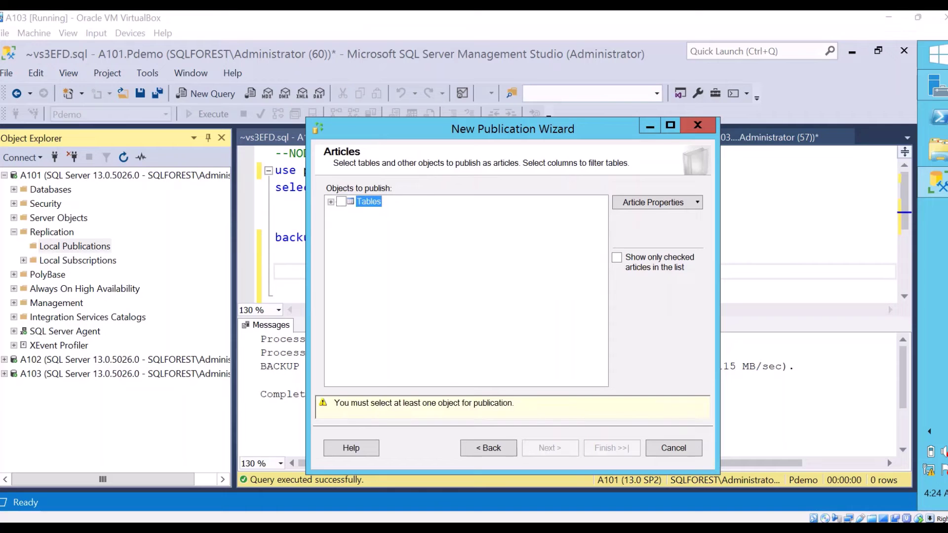
# Include the employee (dbo) table with all its columns in the articles to publish
pyautogui.click(330, 201)
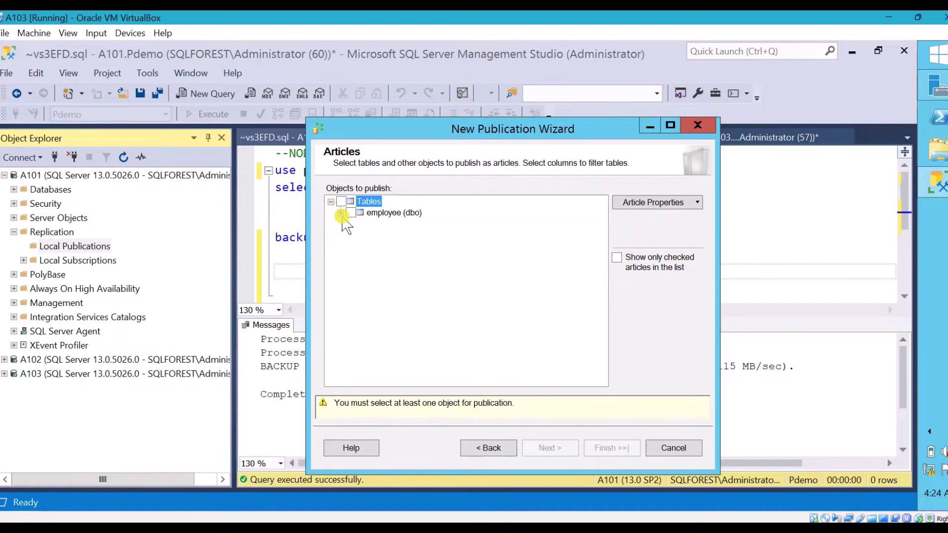
pyautogui.click(341, 213)
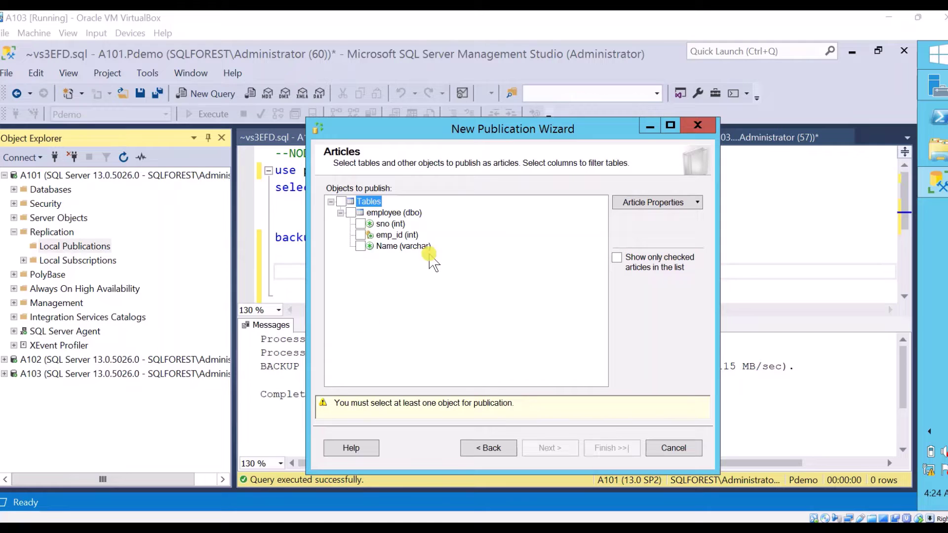
pyautogui.click(366, 236)
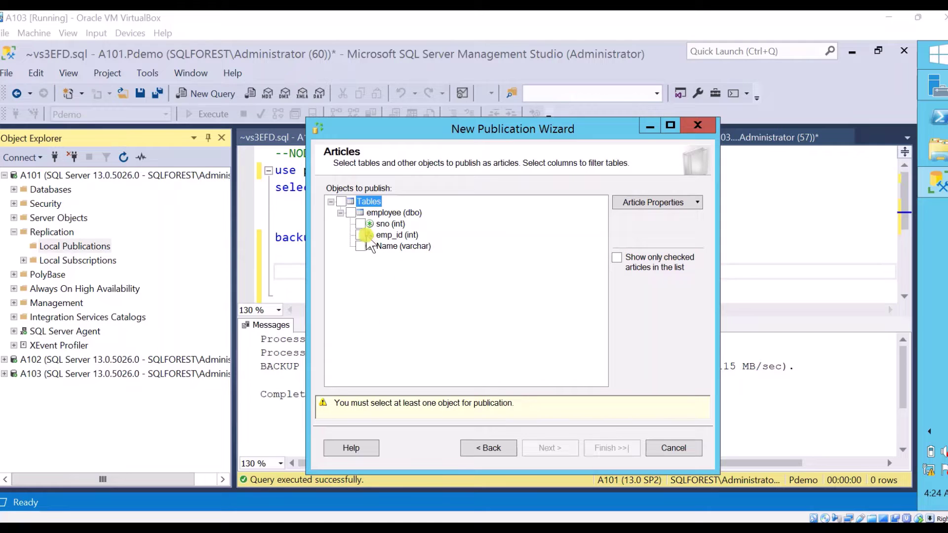
pyautogui.click(354, 214)
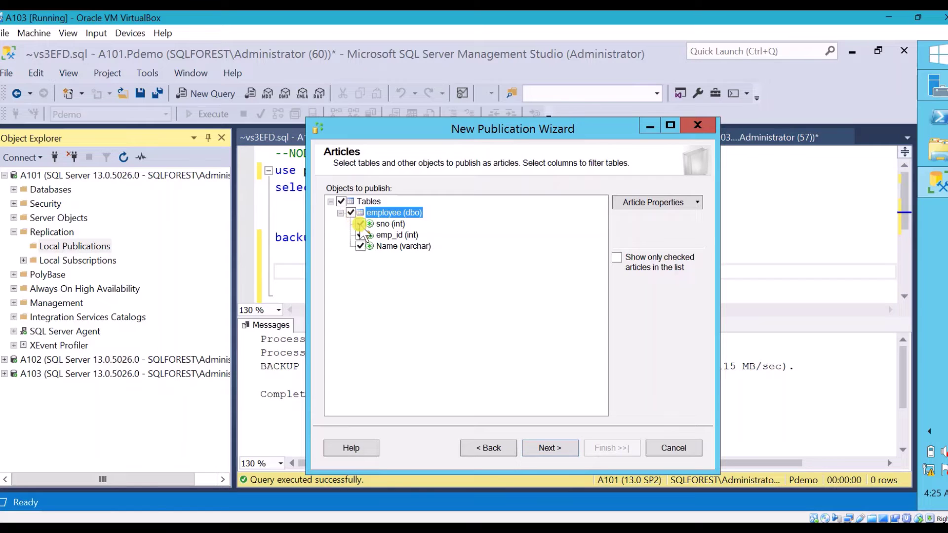
# Try to exclude the emp_id and sno columns from the published articles, and clear the employee table's selection
pyautogui.click(360, 235)
pyautogui.click(368, 225)
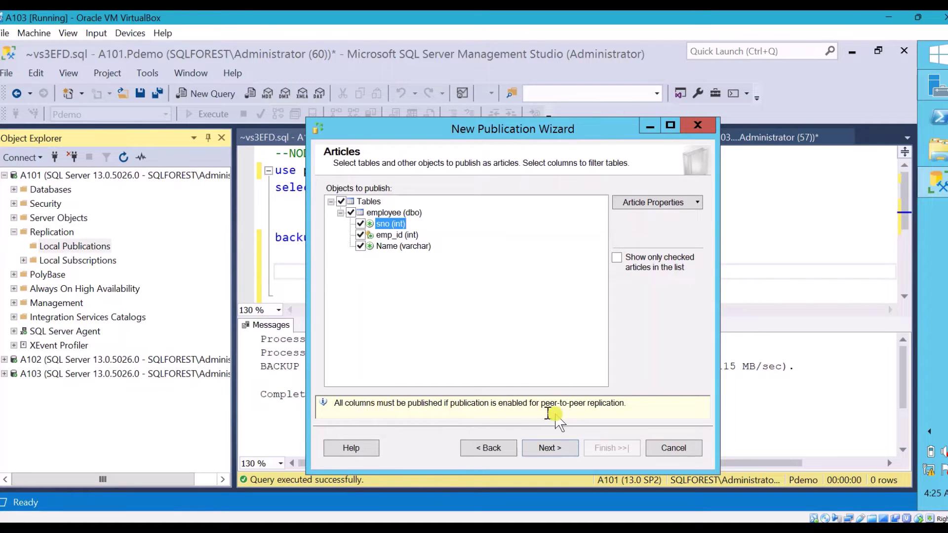
pyautogui.click(351, 213)
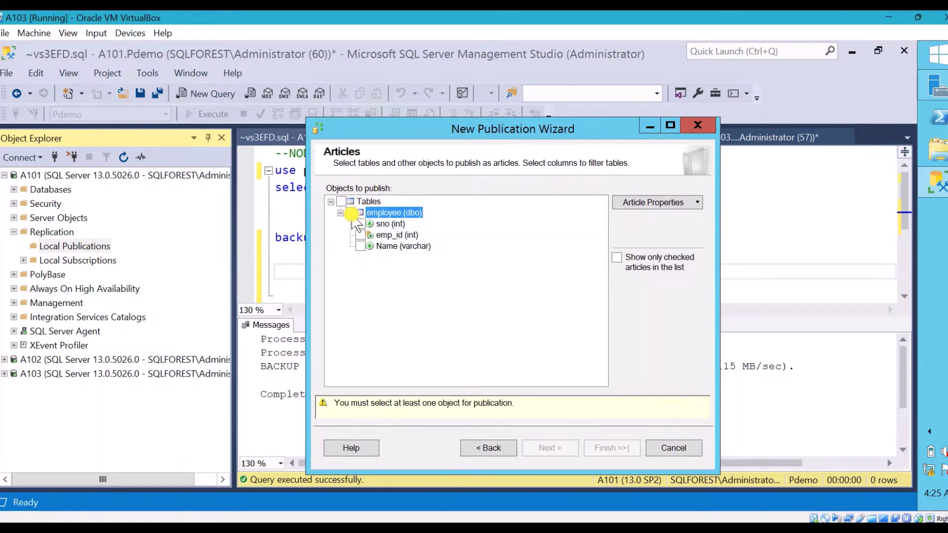
# Select the employee (dbo) table with the sno, emp_id and Name columns as the article to publish
pyautogui.click(351, 213)
pyautogui.click(362, 247)
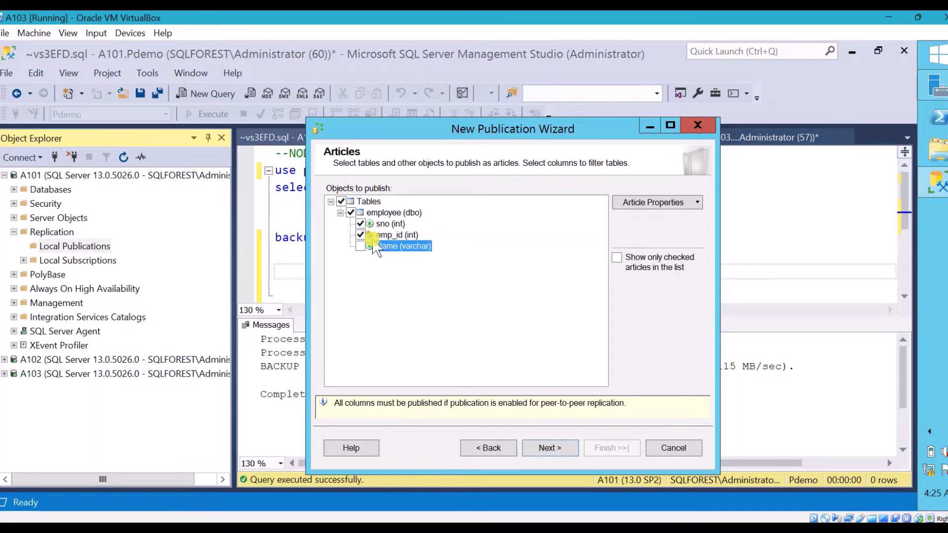
pyautogui.click(351, 213)
pyautogui.click(350, 213)
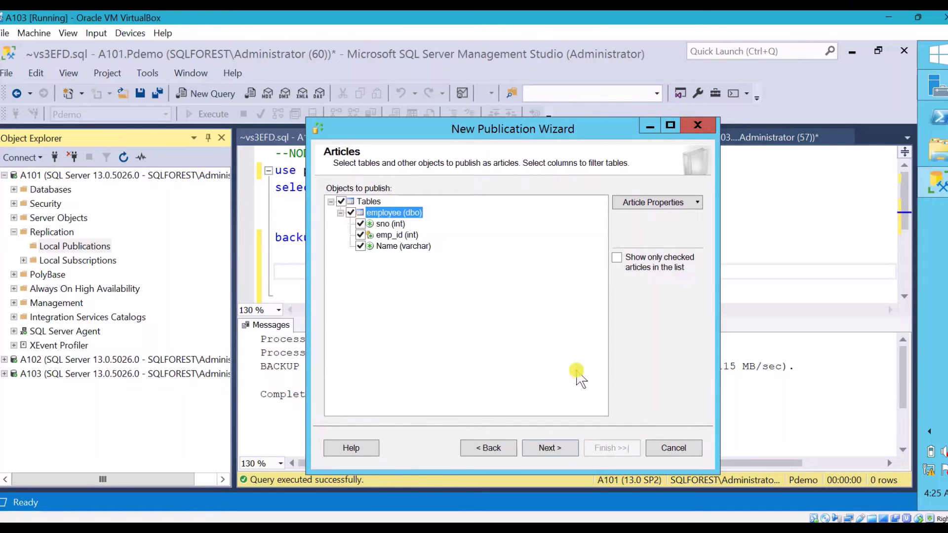
pyautogui.click(547, 449)
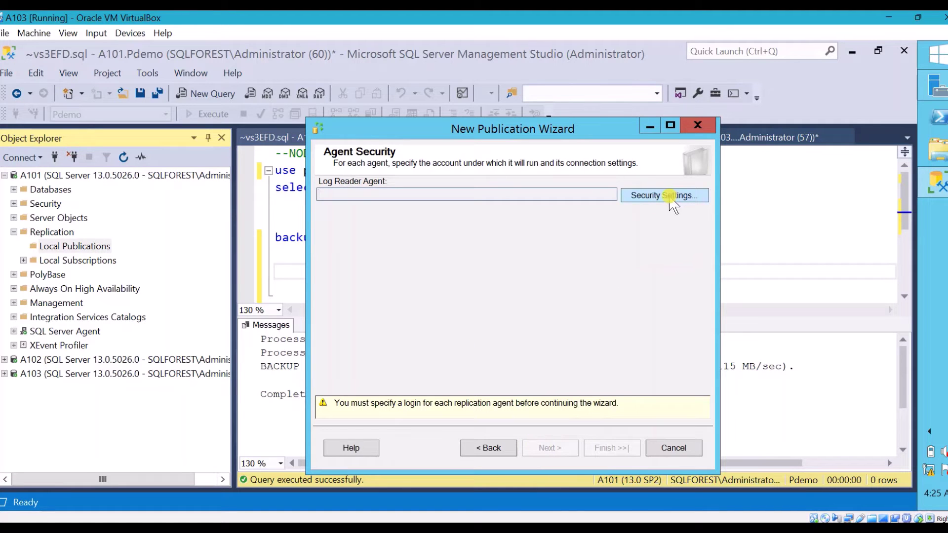
# Set the Log Reader Agent to run under the sqlforest\administrator Windows account with its password, impersonating the process account for the Publisher connection
pyautogui.click(672, 197)
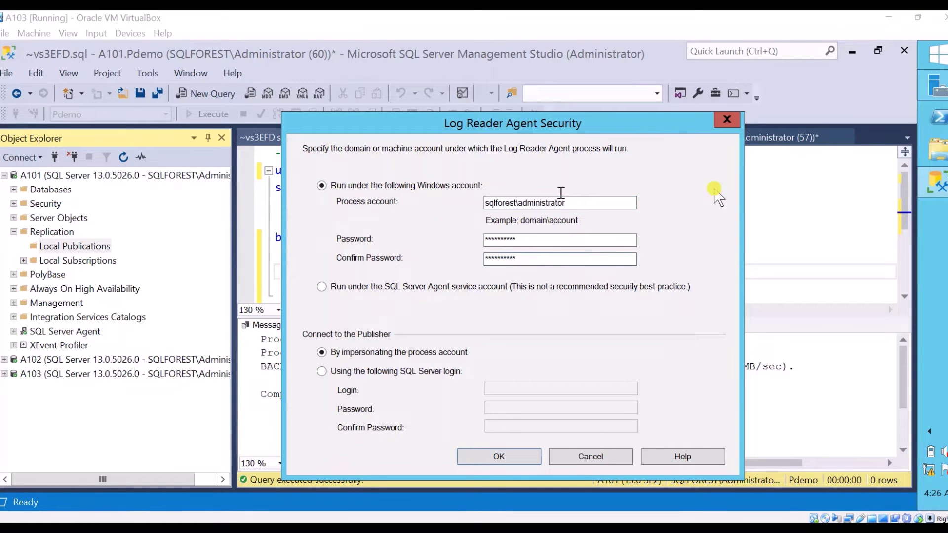
pyautogui.click(499, 458)
pyautogui.click(542, 457)
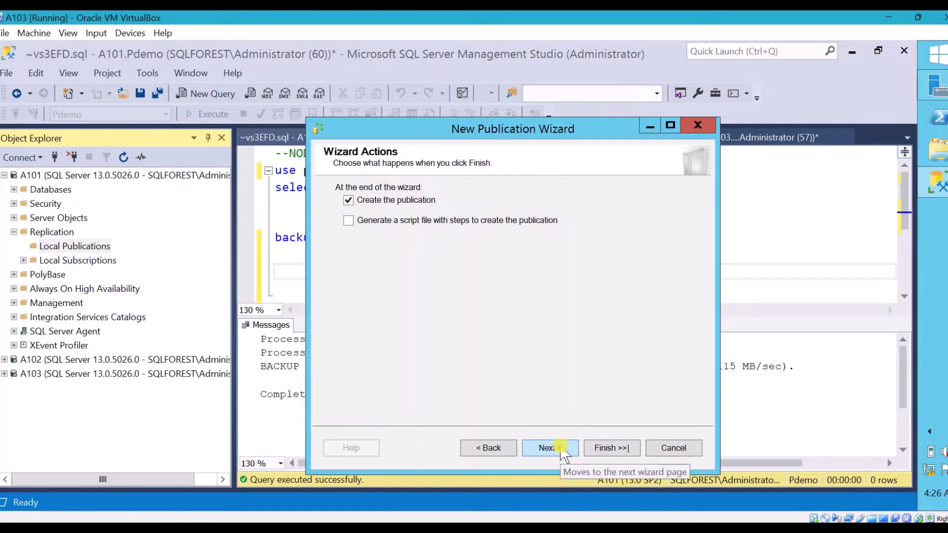
# Name the publication Peer1_pub and create it without generating a script file
pyautogui.click(549, 452)
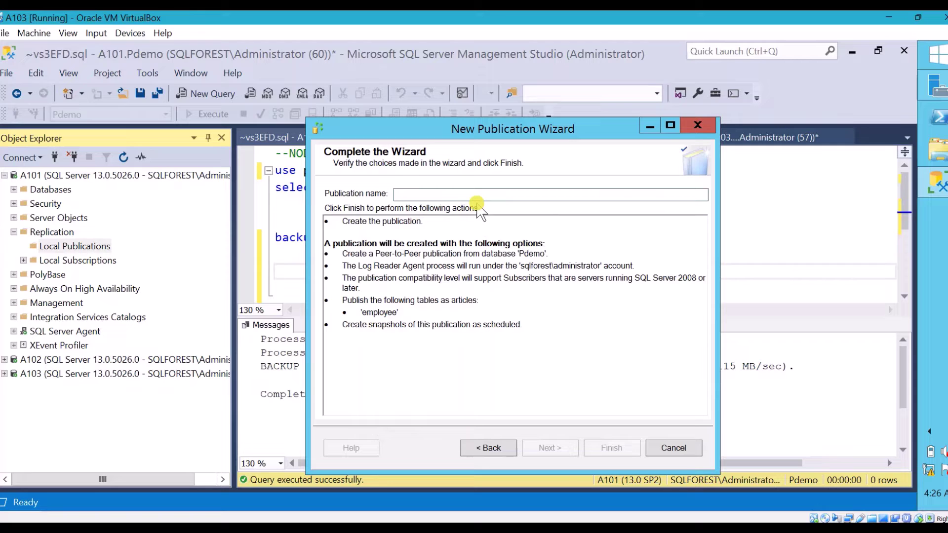
pyautogui.write('Peer1_pub')
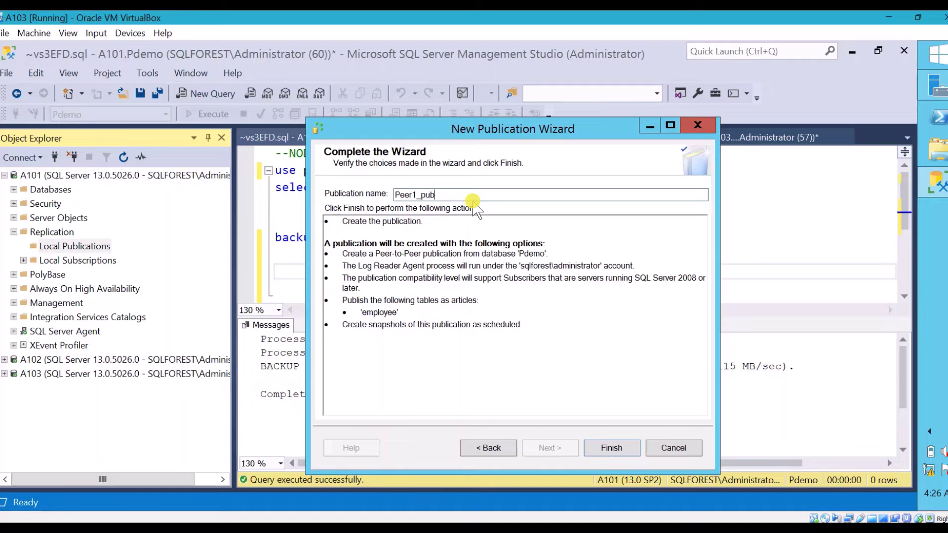
pyautogui.click(618, 448)
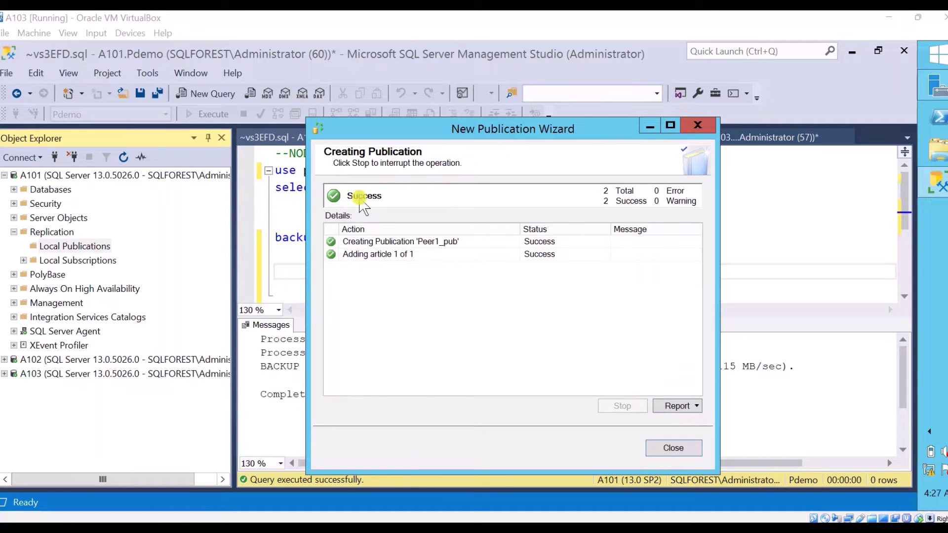
pyautogui.click(674, 448)
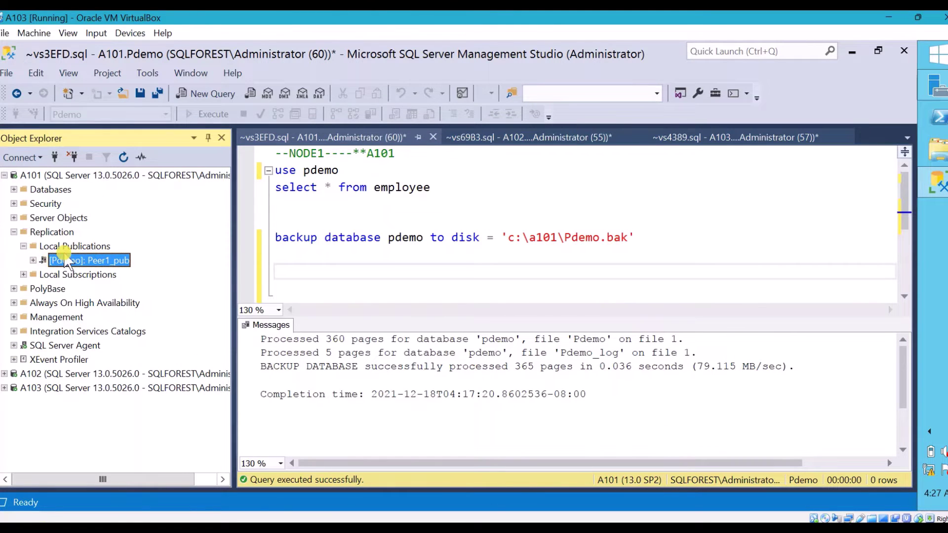
# Start configuring the peer-to-peer topology from the Peer1_pub publication of Pdemo on publisher A101
pyautogui.moveTo(91, 265)
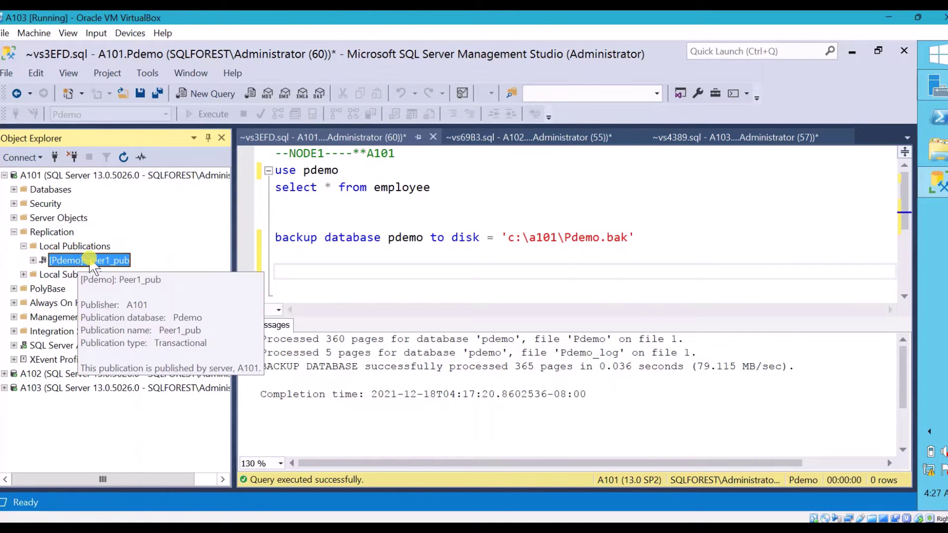
pyautogui.rightClick(129, 262)
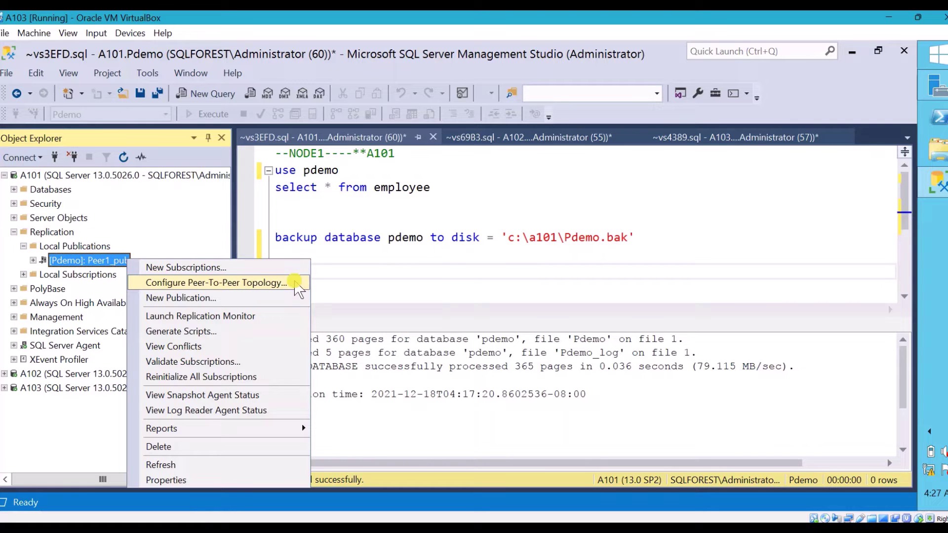
pyautogui.click(298, 284)
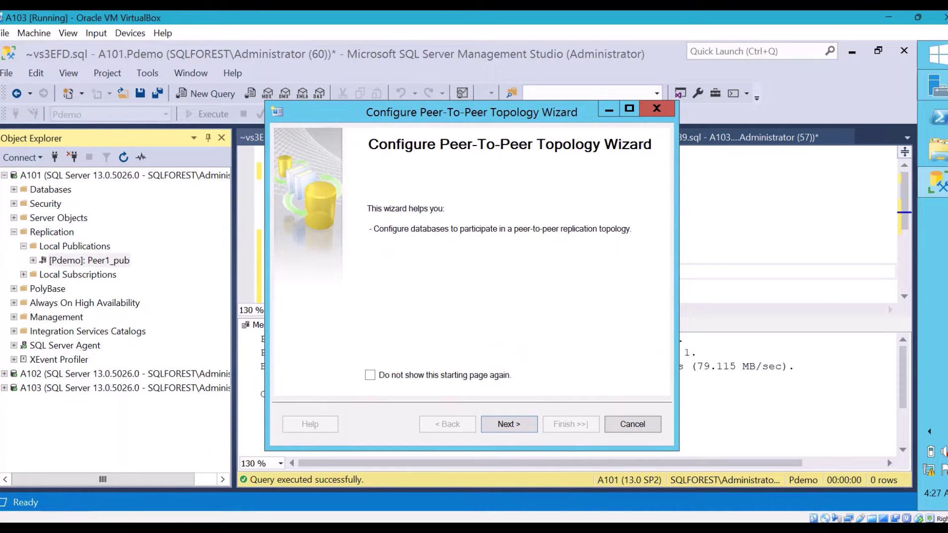
pyautogui.click(531, 427)
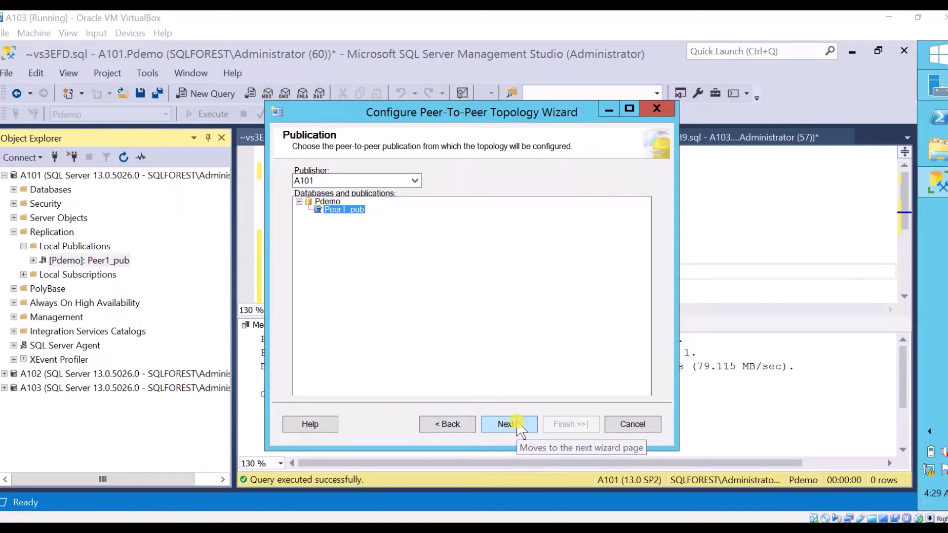
pyautogui.click(413, 184)
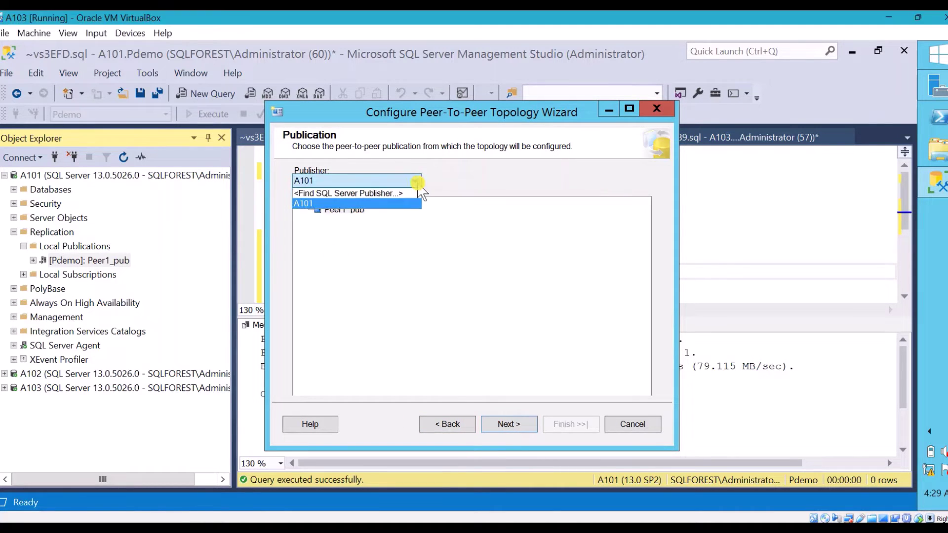
pyautogui.click(416, 184)
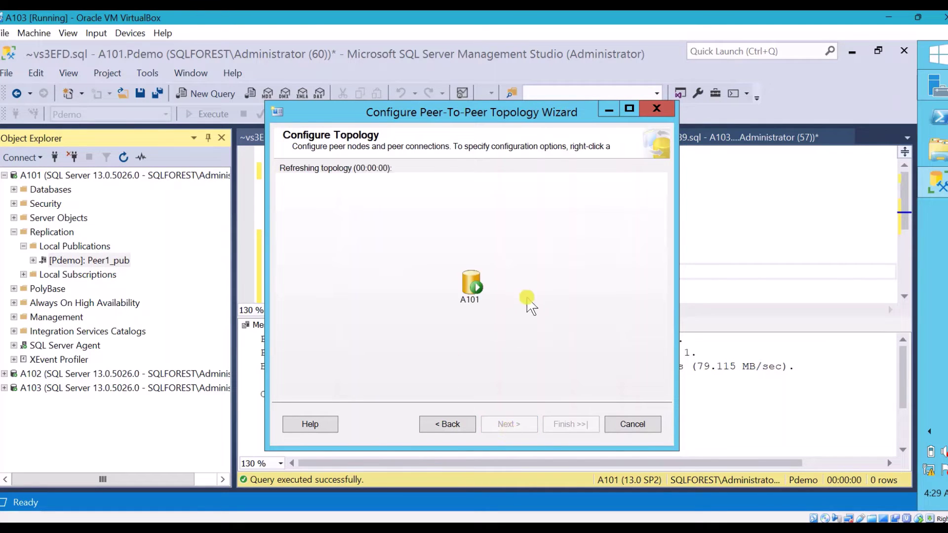
# Begin adding a new peer node to the topology and connect to server A102 with Windows Authentication
pyautogui.moveTo(486, 285)
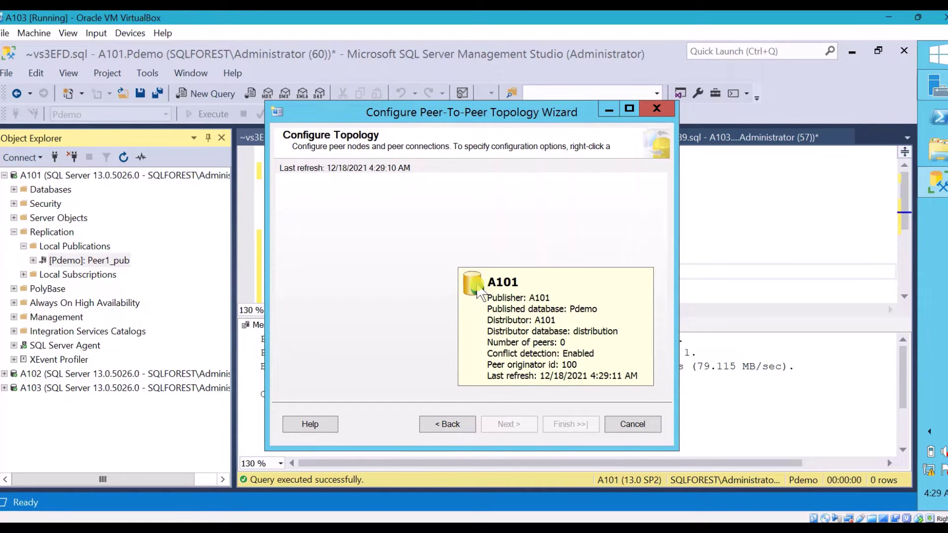
pyautogui.click(477, 290)
pyautogui.rightClick(334, 237)
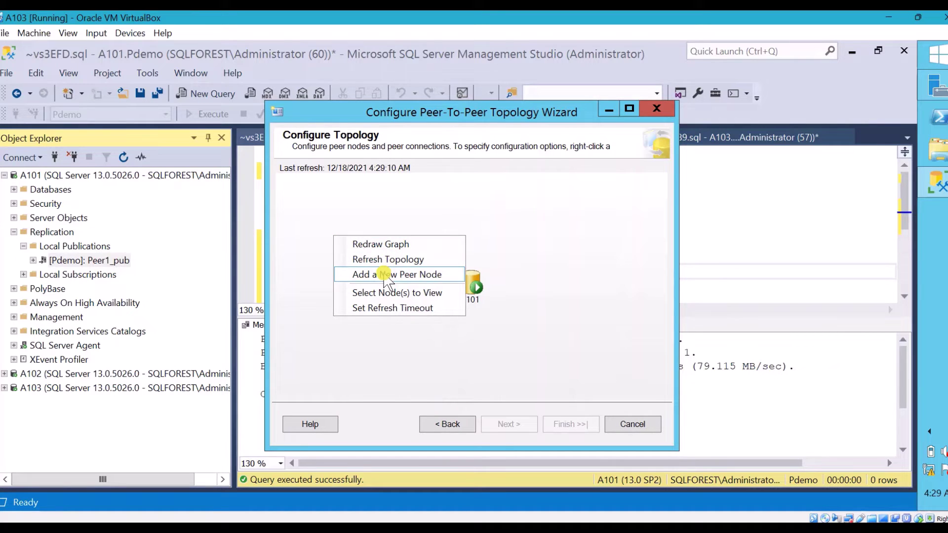
pyautogui.click(345, 276)
pyautogui.write('A103')
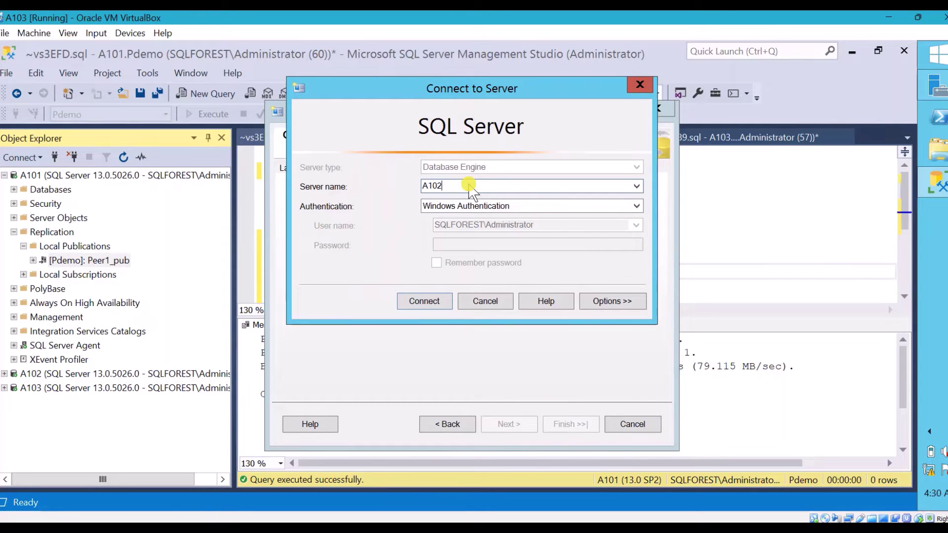
pyautogui.click(428, 302)
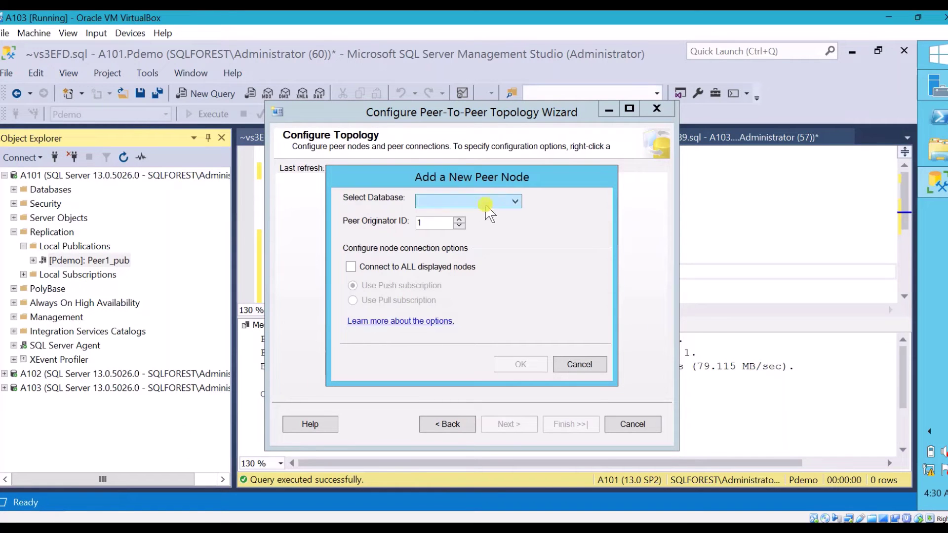
# Add A102's pdemo database as a peer with originator ID 101, connected to all displayed nodes by push subscription
pyautogui.click(521, 200)
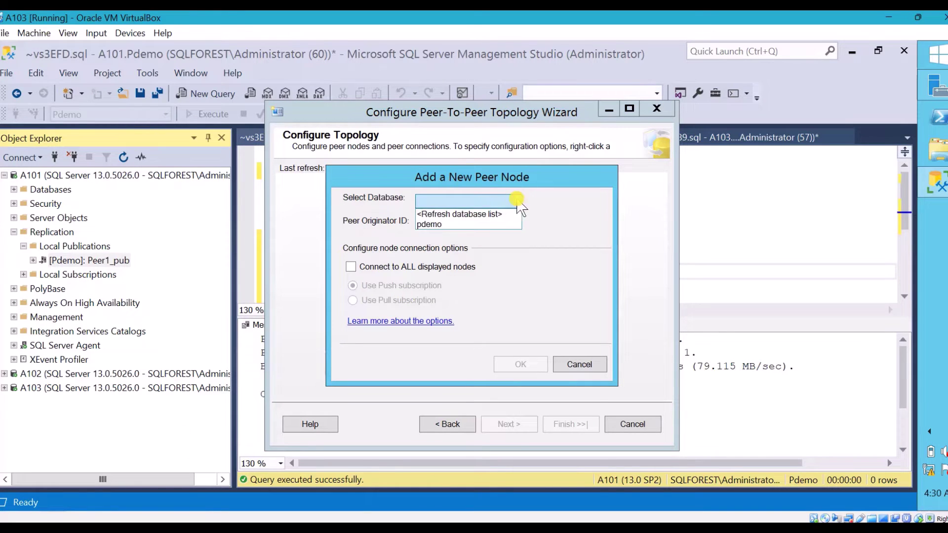
pyautogui.click(466, 224)
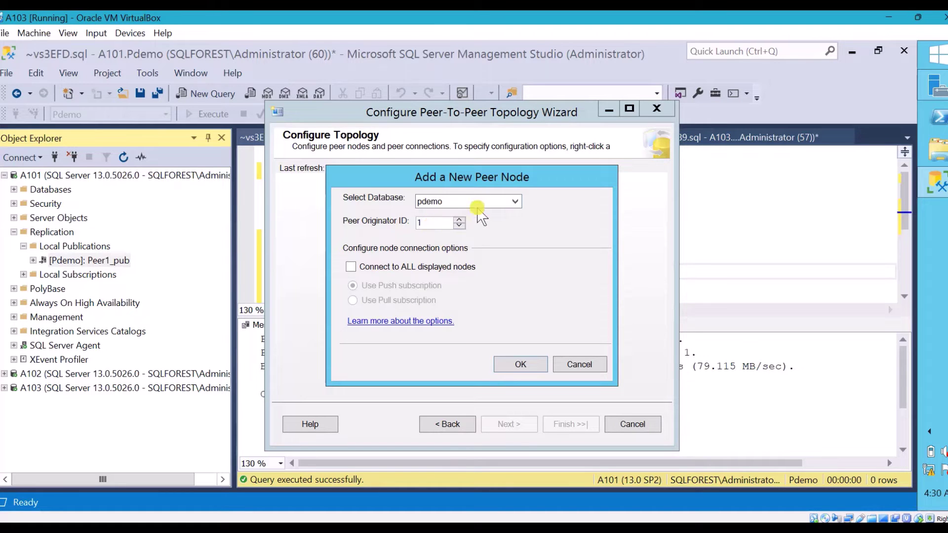
pyautogui.moveTo(403, 182); pyautogui.dragTo(608, 185)
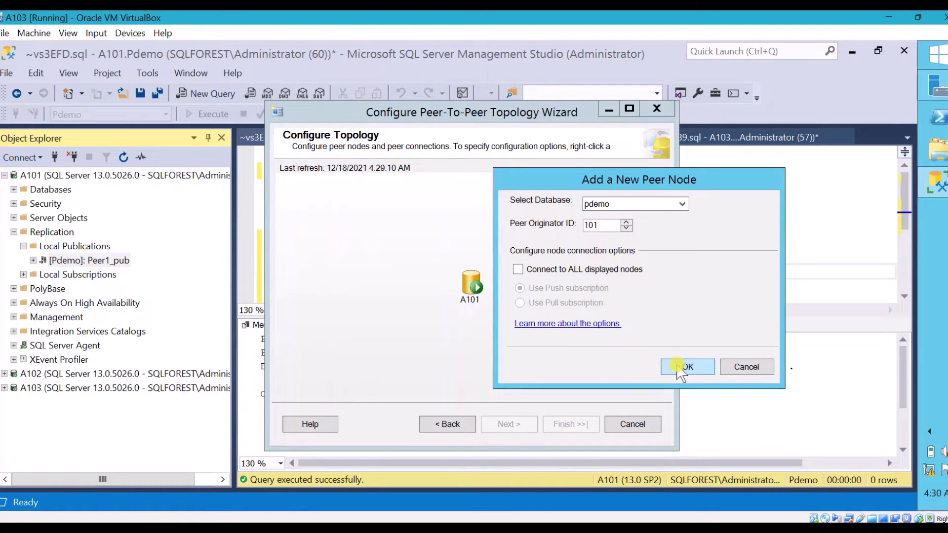
pyautogui.click(518, 270)
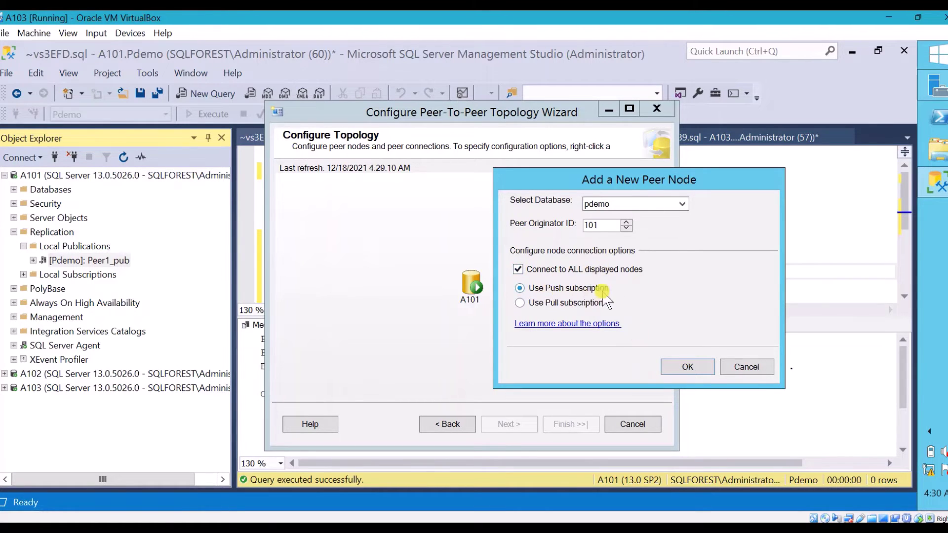
pyautogui.click(688, 366)
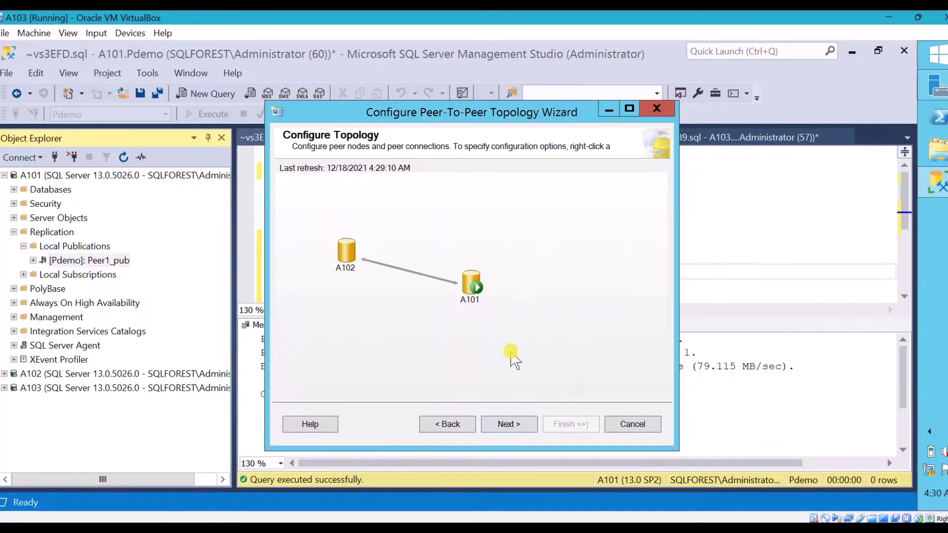
# Begin adding another peer node to the topology and connect to server A103
pyautogui.rightClick(574, 267)
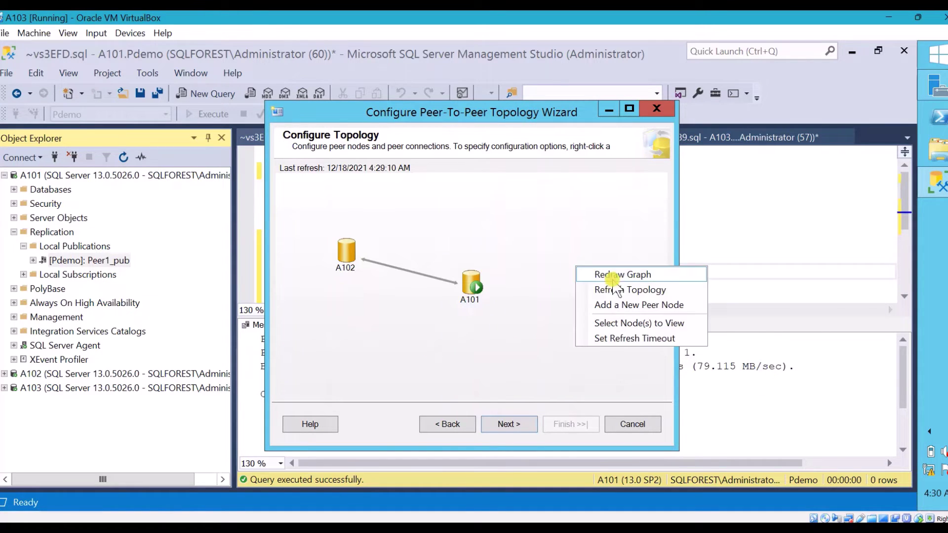
pyautogui.click(694, 307)
pyautogui.click(474, 187)
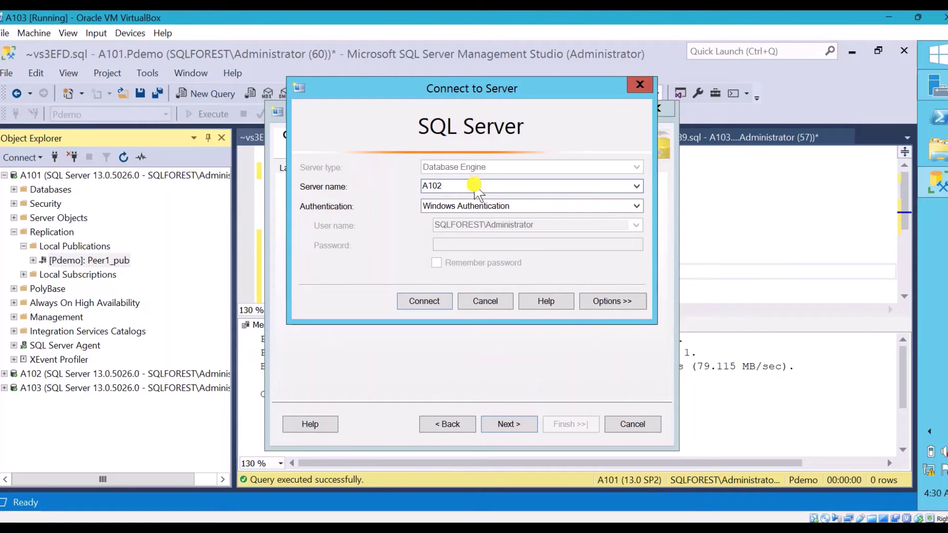
pyautogui.press('Return')
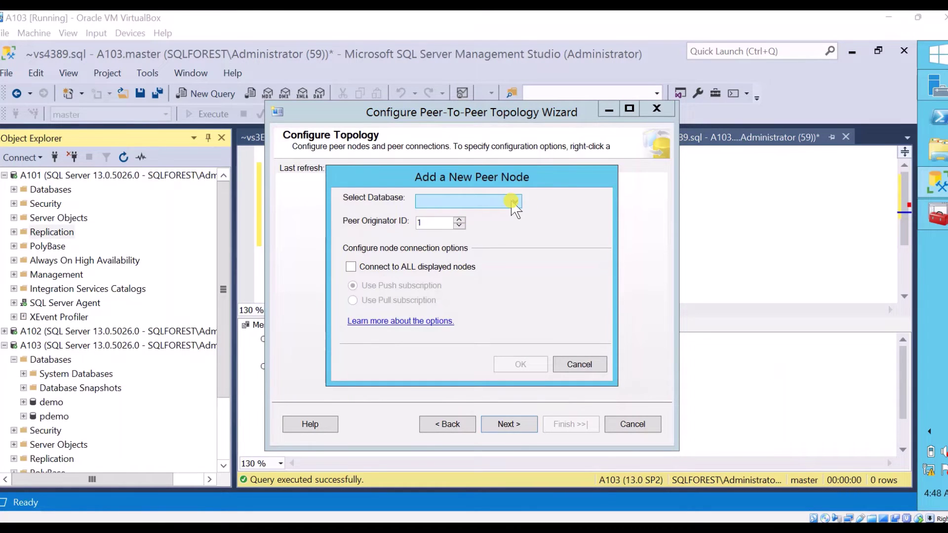
# Add A103's pdemo database as a peer with originator ID 102, connected to all displayed nodes by push subscription
pyautogui.click(512, 202)
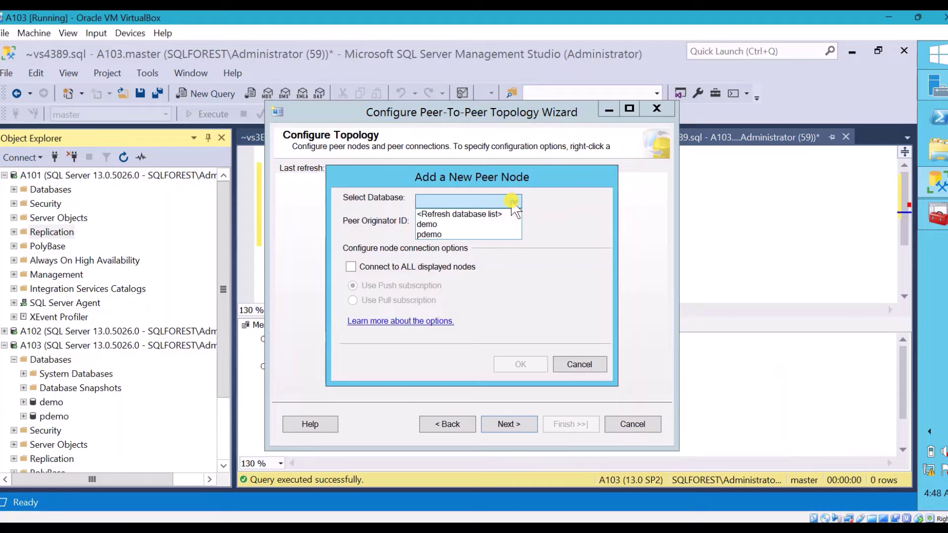
pyautogui.click(455, 234)
pyautogui.click(438, 224)
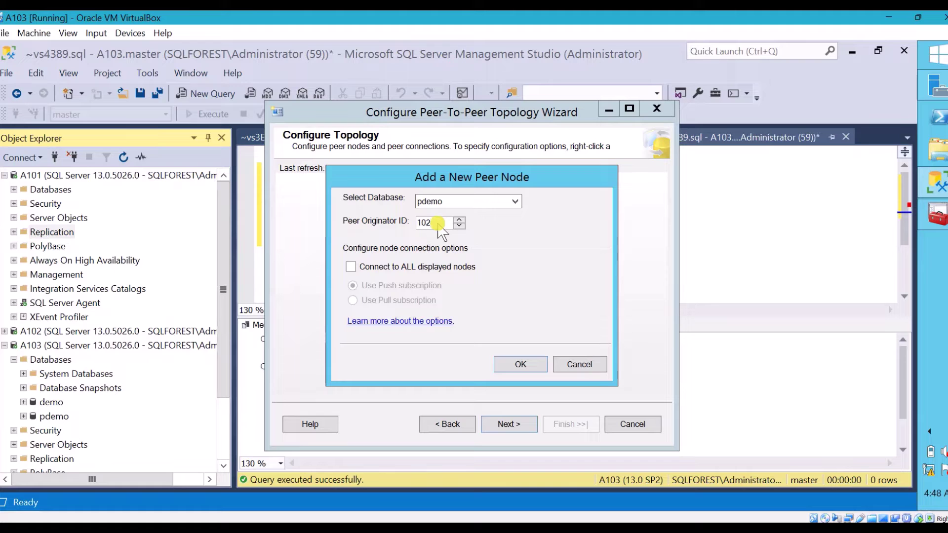
pyautogui.moveTo(467, 185); pyautogui.dragTo(693, 205)
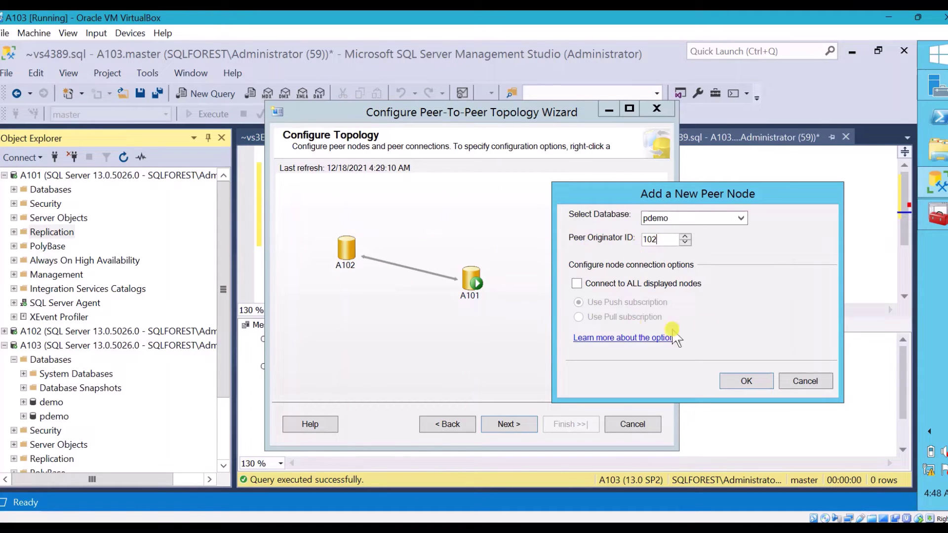
pyautogui.click(583, 284)
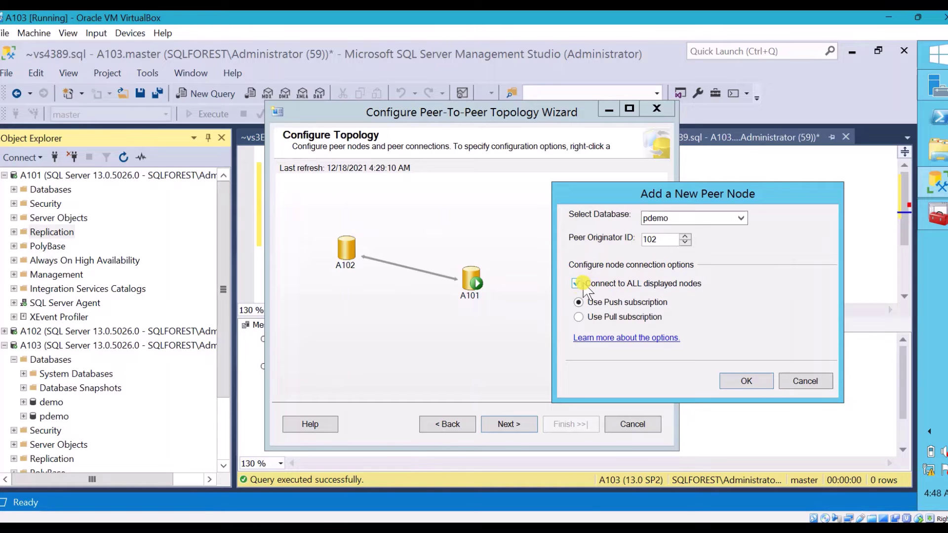
pyautogui.click(745, 381)
# Arrange nodes A101, A102 and A103 in a triangle in the topology graph and proceed to the Log Reader Agent security settings
pyautogui.moveTo(531, 323)
pyautogui.moveTo(531, 323); pyautogui.dragTo(439, 351)
pyautogui.moveTo(473, 289)
pyautogui.moveTo(473, 289); pyautogui.dragTo(456, 197)
pyautogui.moveTo(454, 358); pyautogui.dragTo(545, 341)
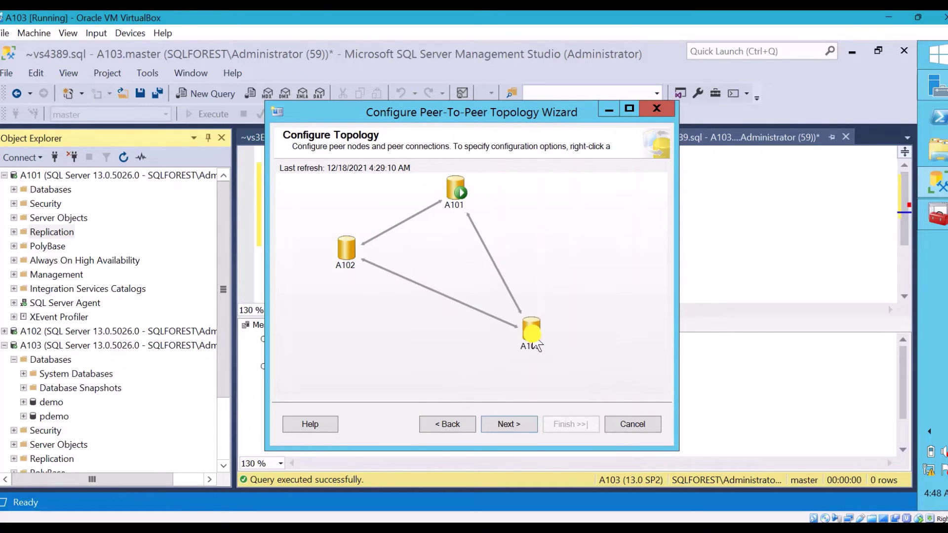
pyautogui.moveTo(356, 264); pyautogui.dragTo(351, 343)
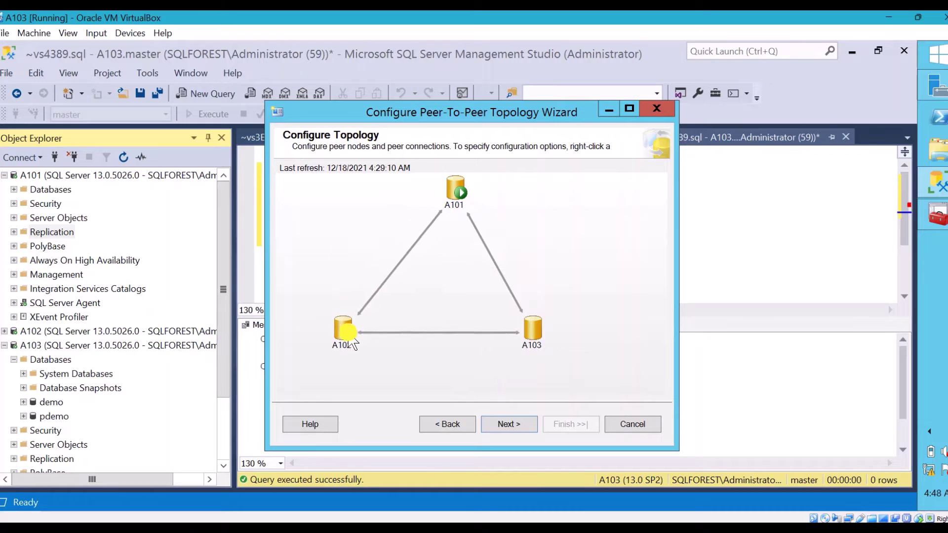
pyautogui.moveTo(546, 335); pyautogui.dragTo(567, 334)
pyautogui.moveTo(564, 332)
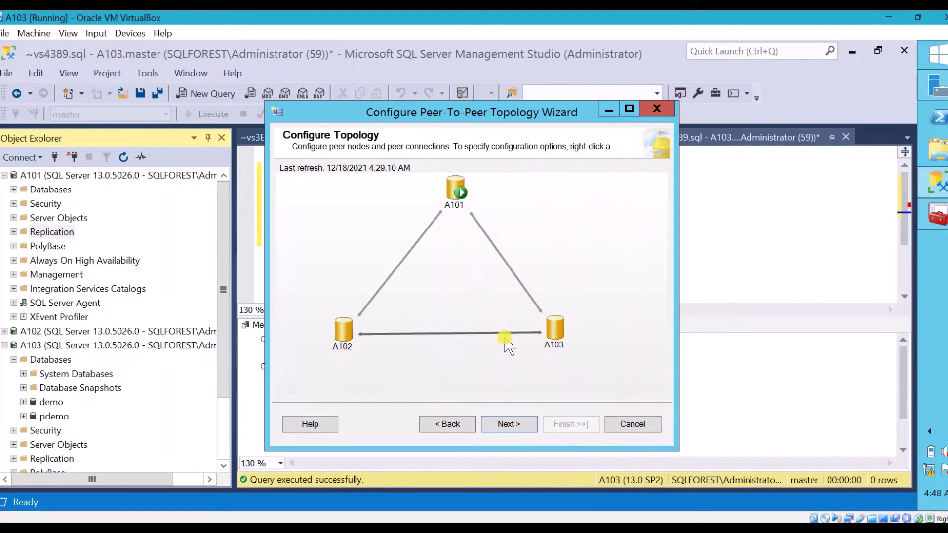
pyautogui.click(521, 423)
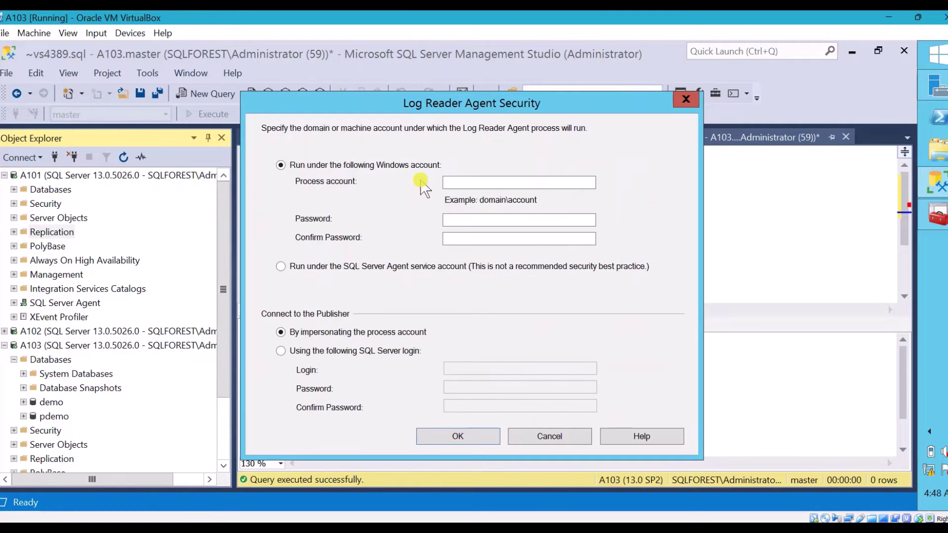
# Run the Log Reader Agents under sqlforest\administrator with the account password, apply the first peer's security settings to all peers, and continue
pyautogui.click(653, 194)
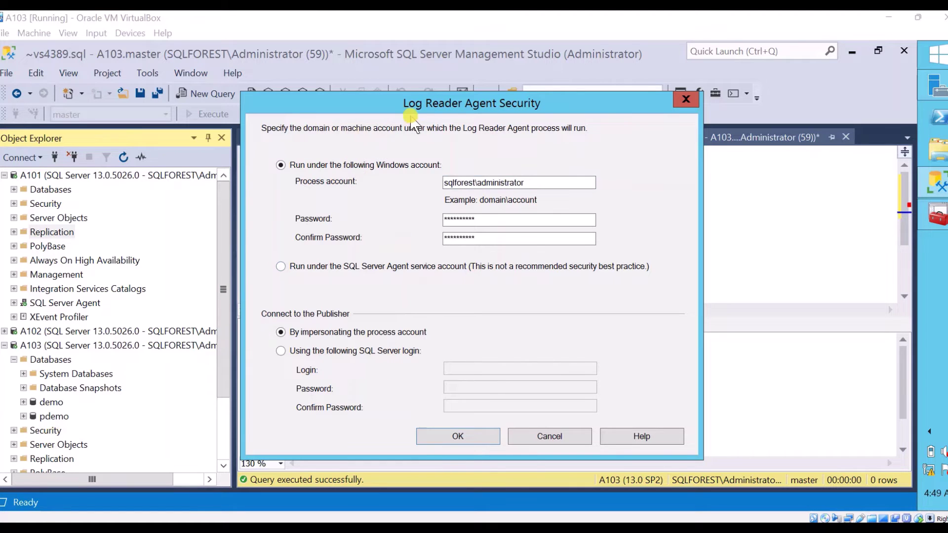
pyautogui.click(496, 443)
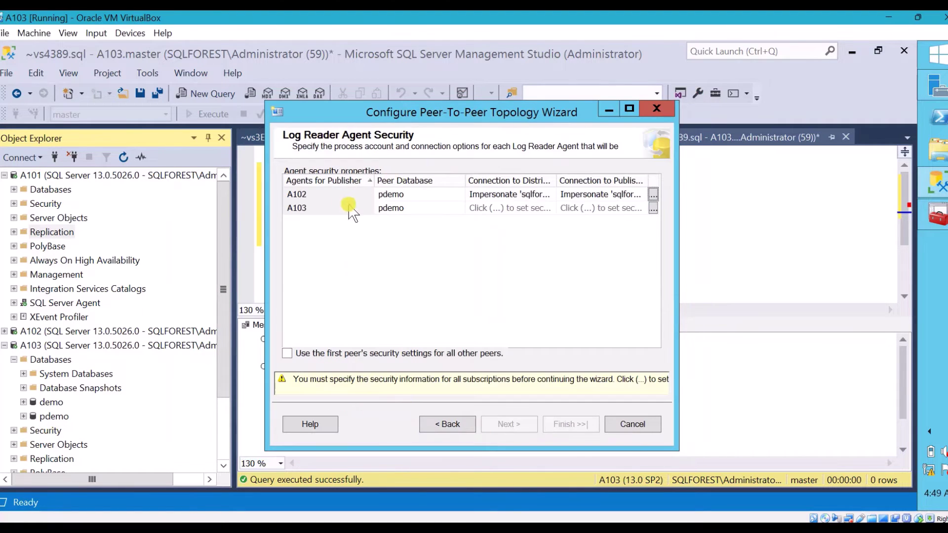
pyautogui.click(287, 354)
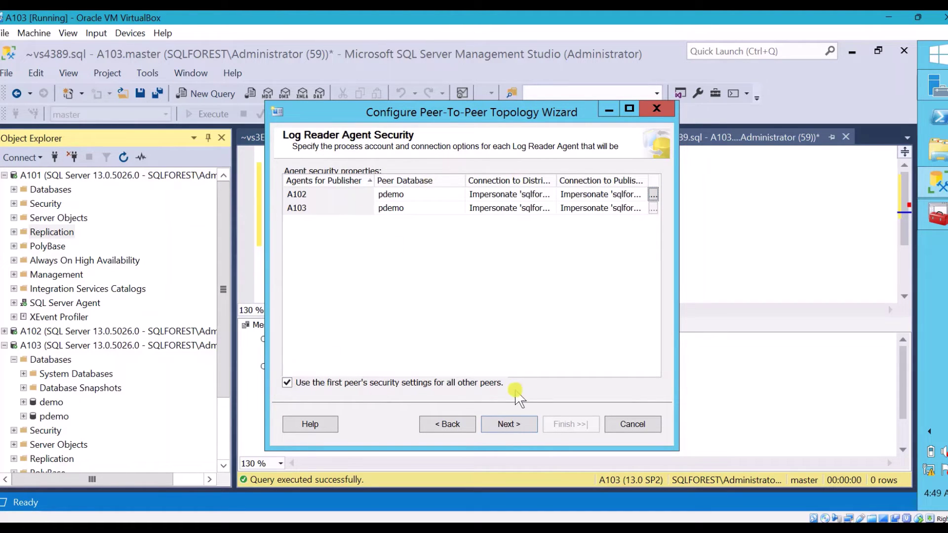
pyautogui.click(511, 424)
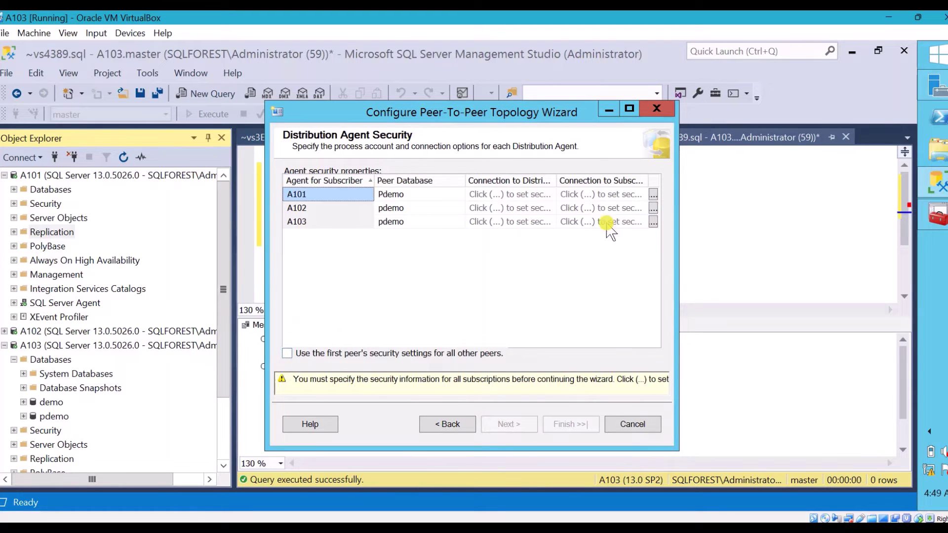
# Run the Distribution Agents under sqlforest\administrator with the account password, apply the first peer's security settings to all peers, and continue
pyautogui.click(653, 195)
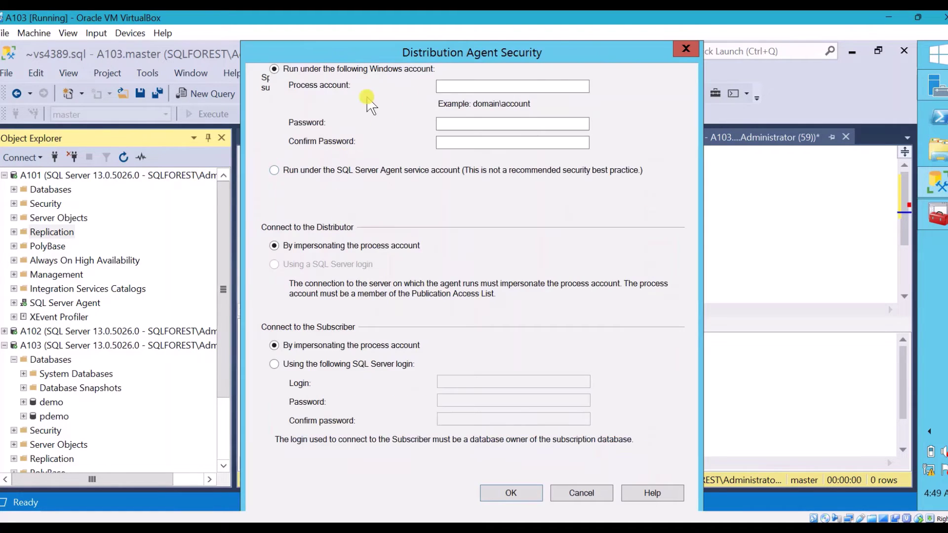
pyautogui.click(450, 88)
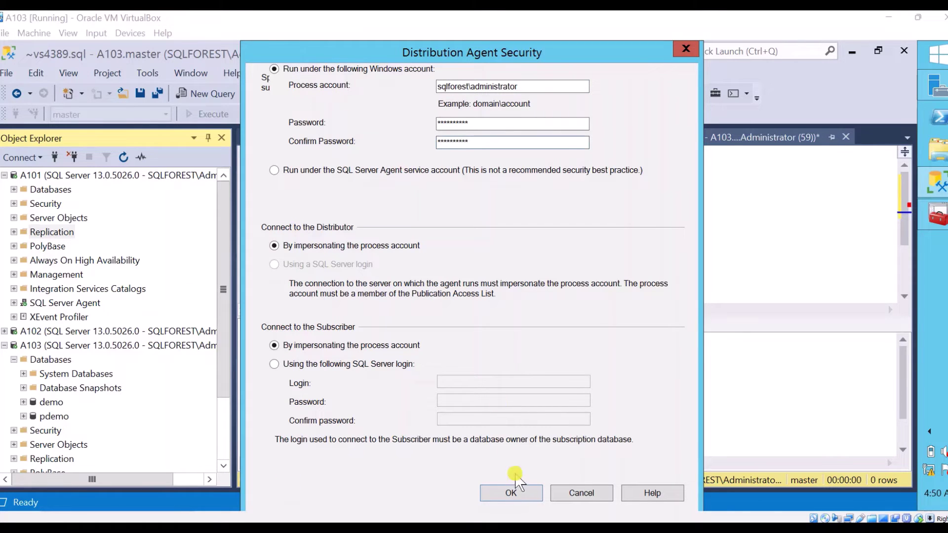
pyautogui.click(512, 492)
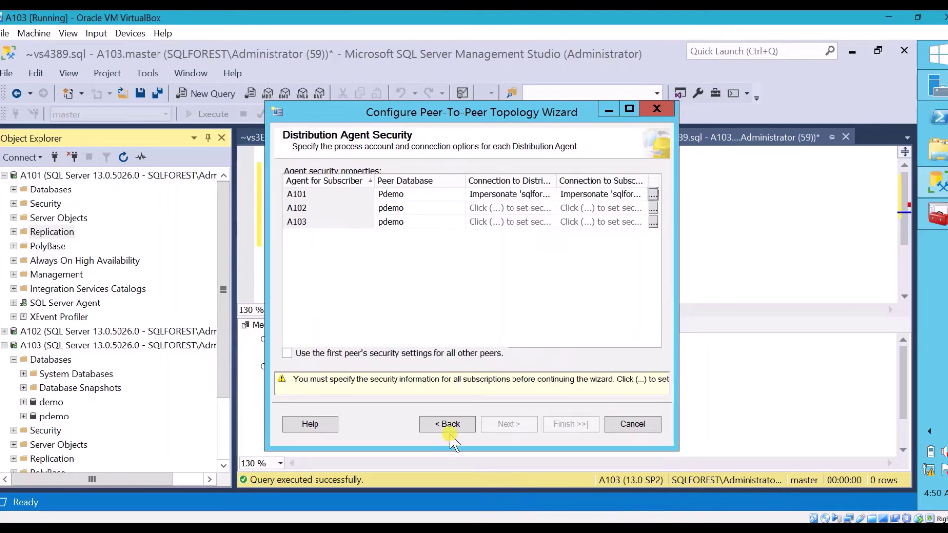
pyautogui.click(287, 353)
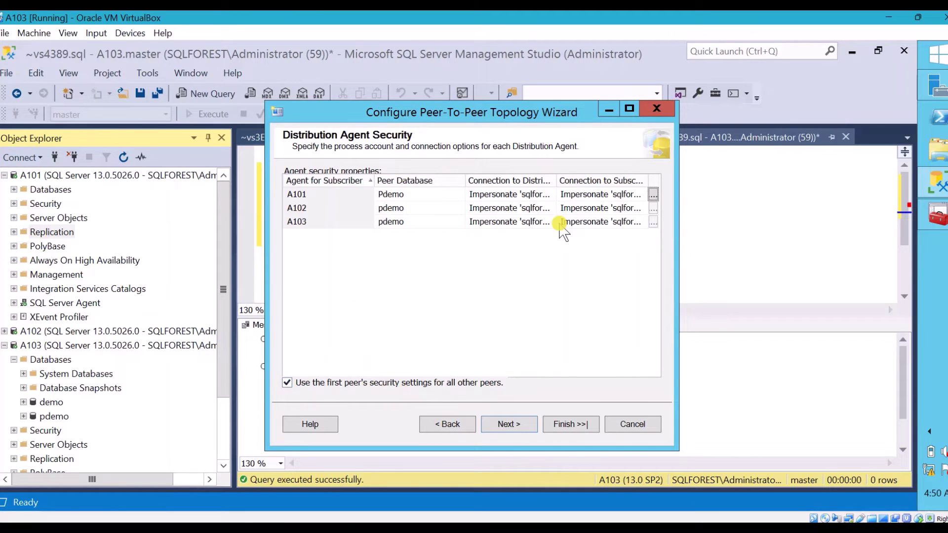
pyautogui.click(514, 425)
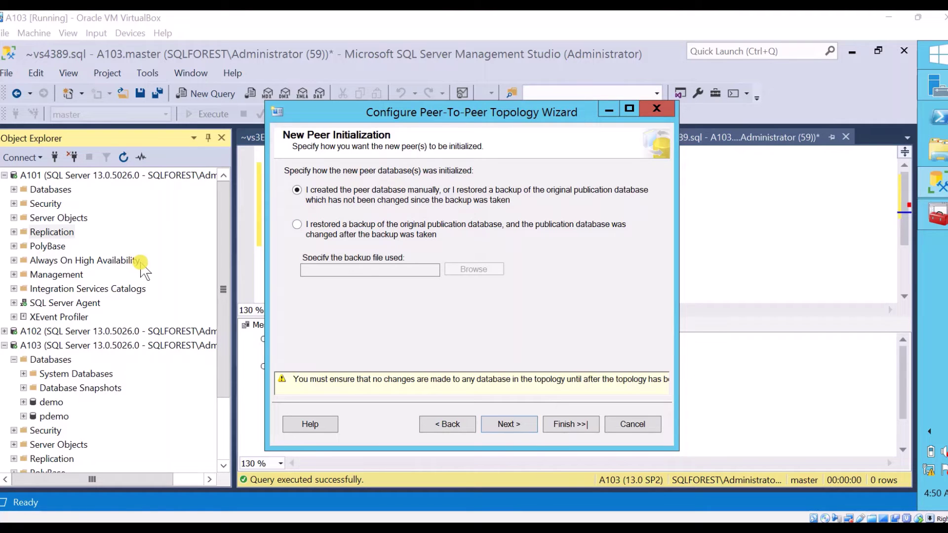
# Specify that the peer databases were created manually or restored from an unchanged backup, and continue to the wizard summary
pyautogui.click(296, 224)
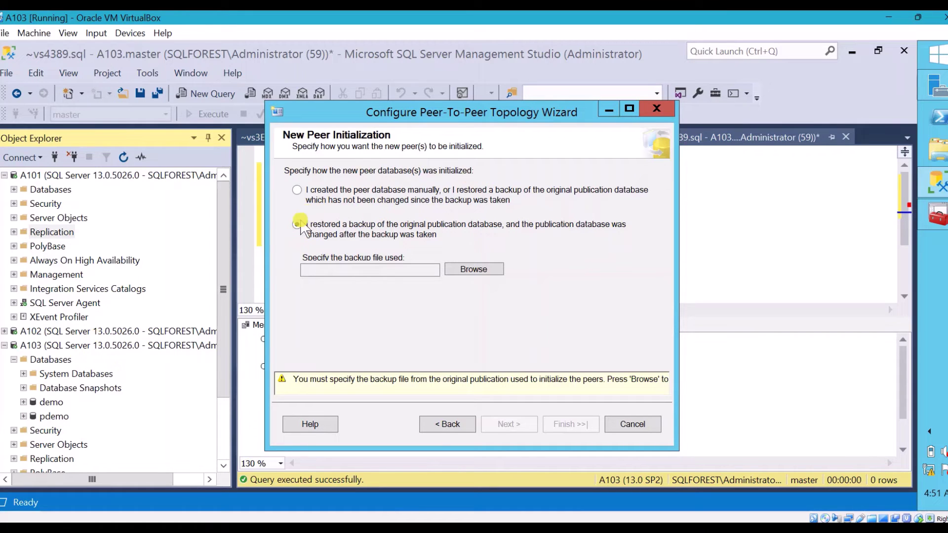
pyautogui.click(305, 192)
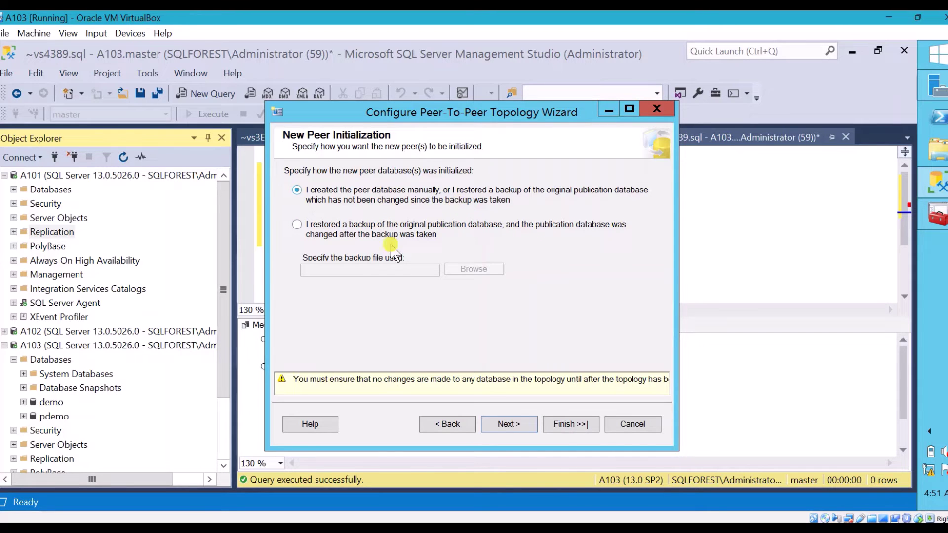
pyautogui.click(534, 425)
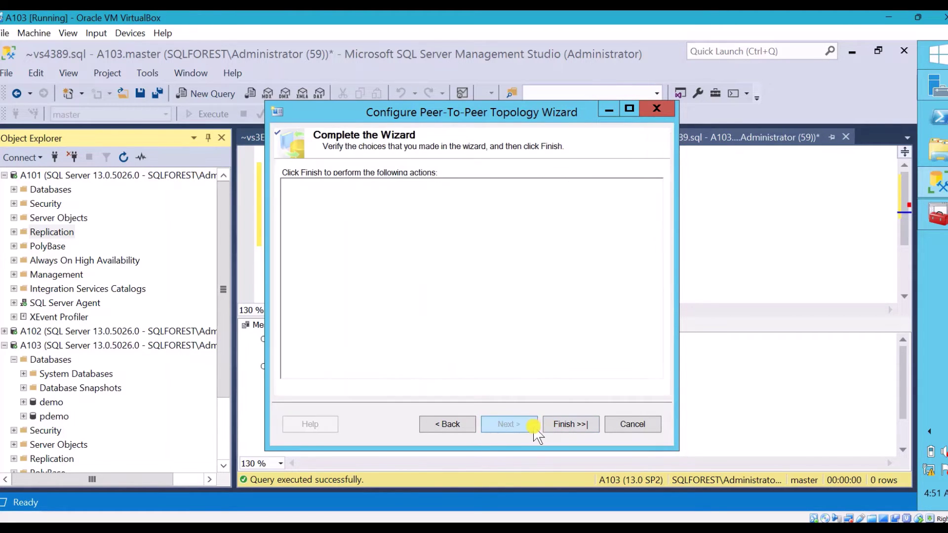
# Review the planned publications and subscriptions, build the peer-to-peer topology, and close the wizard once it has finished
pyautogui.scroll(-5, 449, 241)
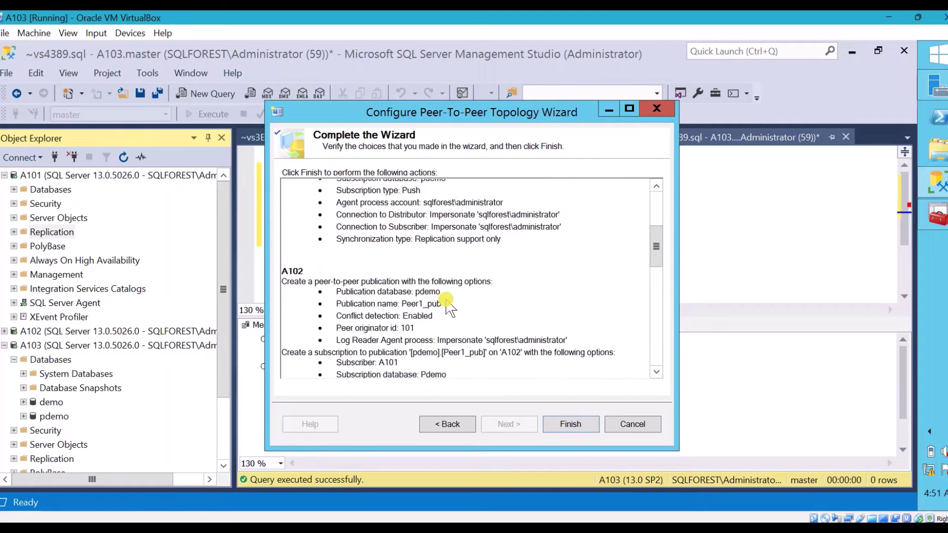
pyautogui.scroll(5, 450, 247)
pyautogui.scroll(-6, 459, 321)
pyautogui.scroll(-4, 462, 365)
pyautogui.click(571, 424)
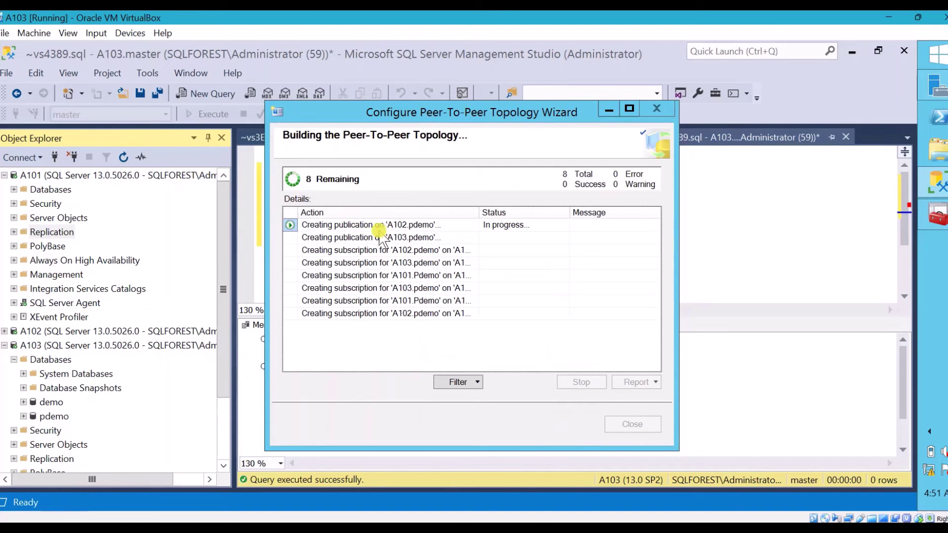
pyautogui.click(92, 527)
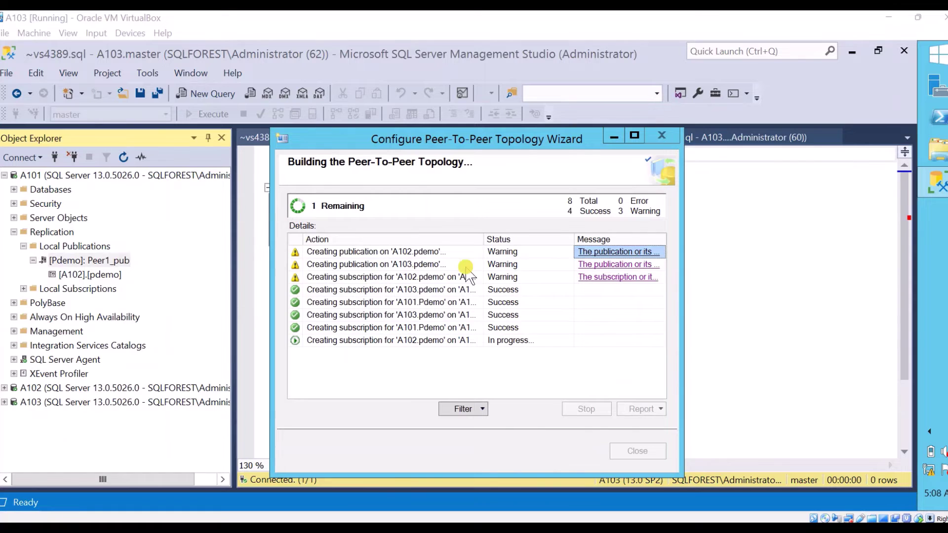
pyautogui.click(365, 340)
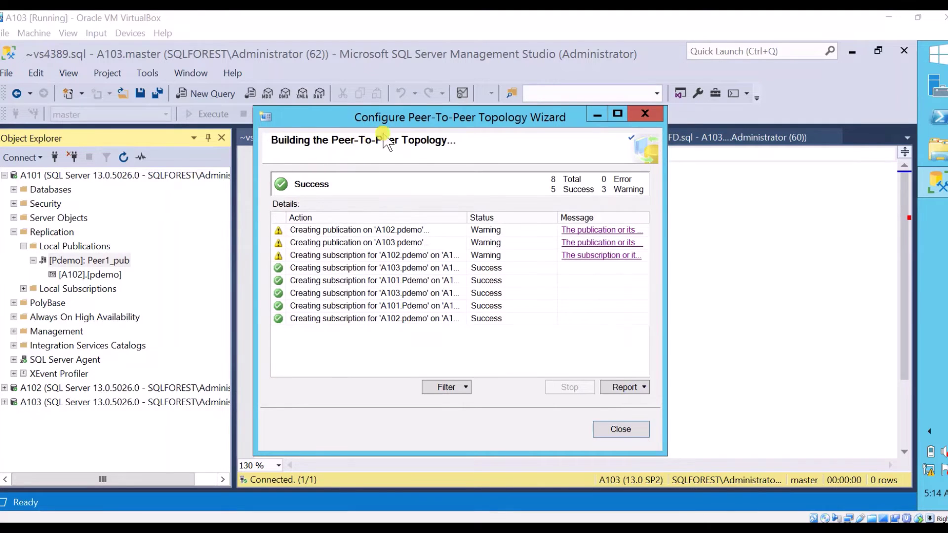
pyautogui.click(634, 433)
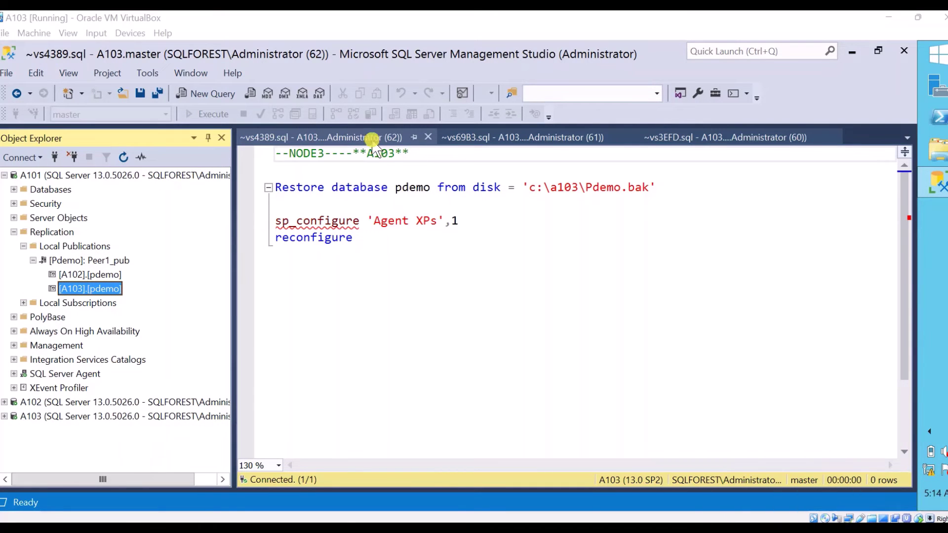
# Run "use pdemo" and "select * from employee" from the NODE1 A101 script
pyautogui.click(293, 140)
pyautogui.click(492, 138)
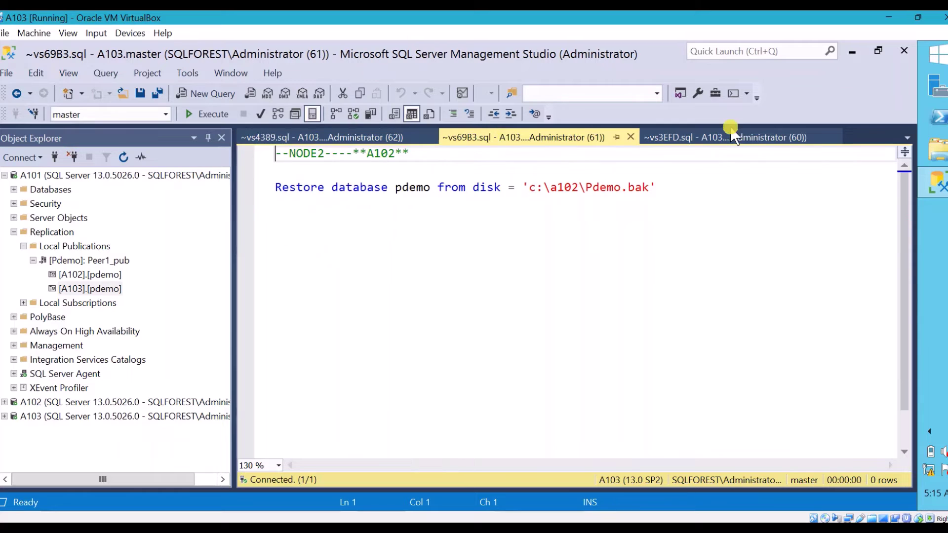
pyautogui.click(734, 139)
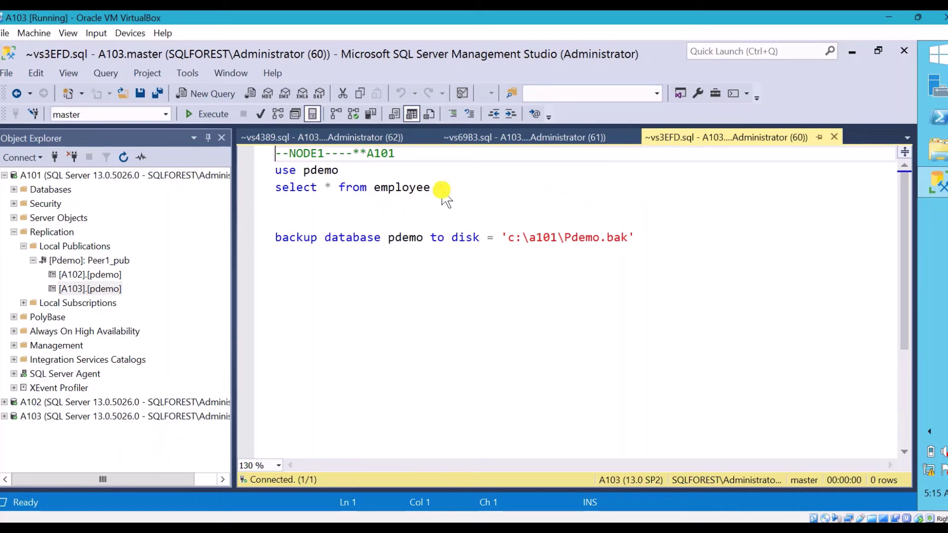
pyautogui.moveTo(441, 190); pyautogui.dragTo(275, 186)
pyautogui.click(216, 120)
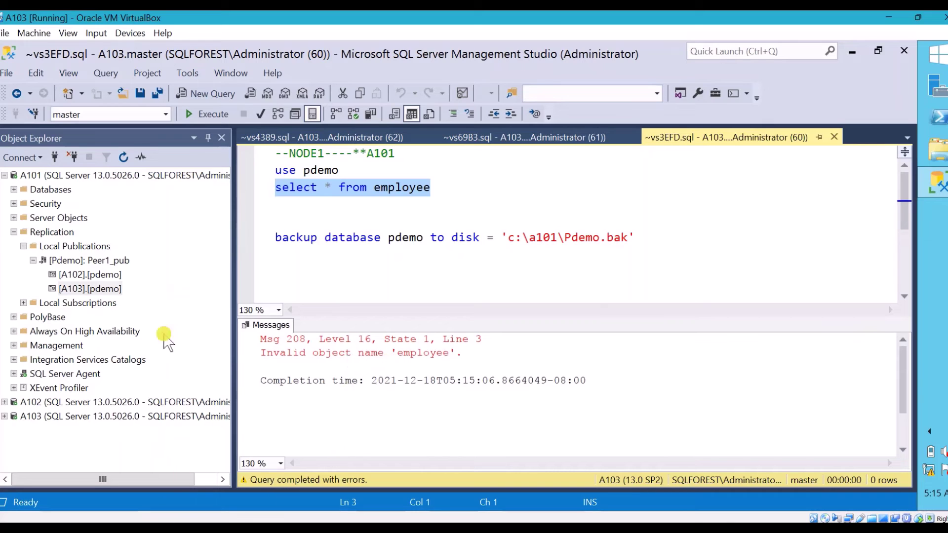
pyautogui.moveTo(434, 190); pyautogui.dragTo(274, 170)
pyautogui.click(202, 114)
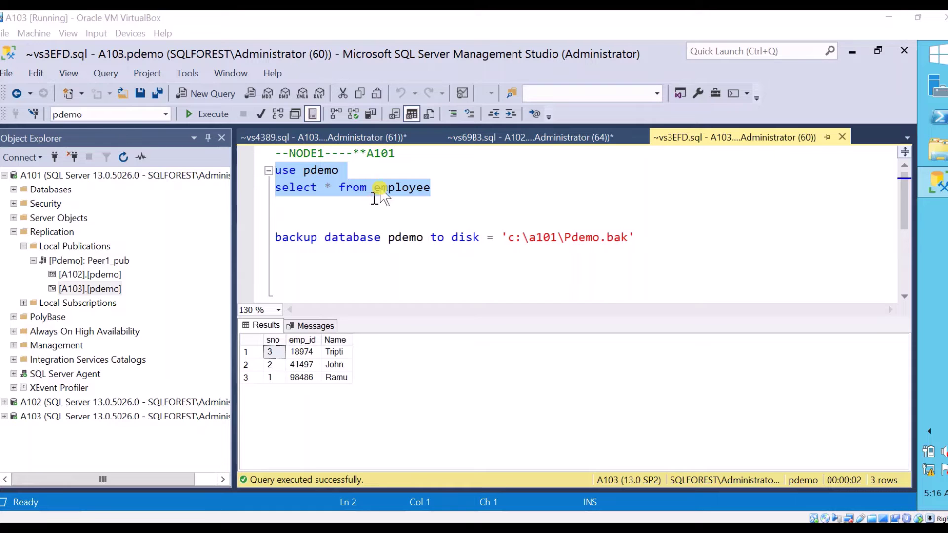
# Run "use pdemo" and "select * from employee" from the NODE2 script on A102
pyautogui.click(415, 171)
pyautogui.click(512, 139)
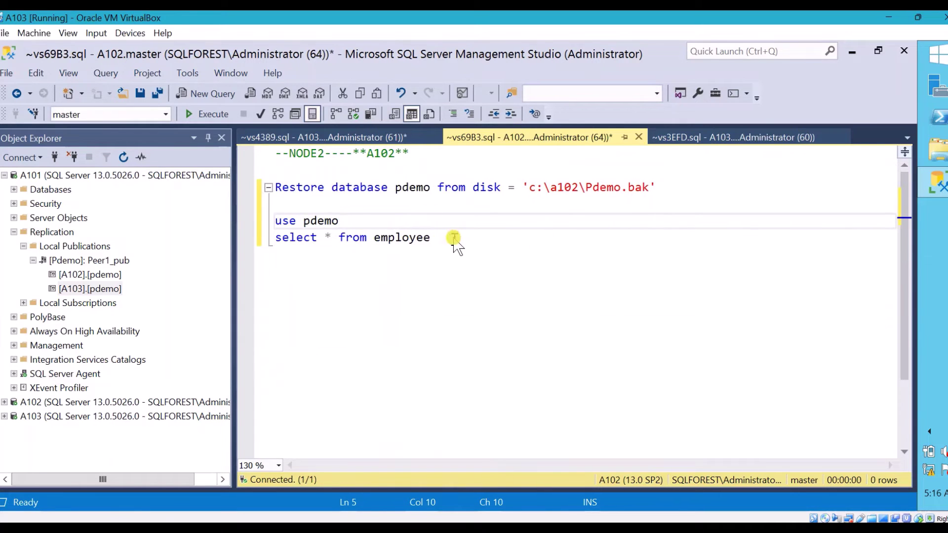
pyautogui.moveTo(447, 238); pyautogui.dragTo(270, 240)
pyautogui.click(210, 114)
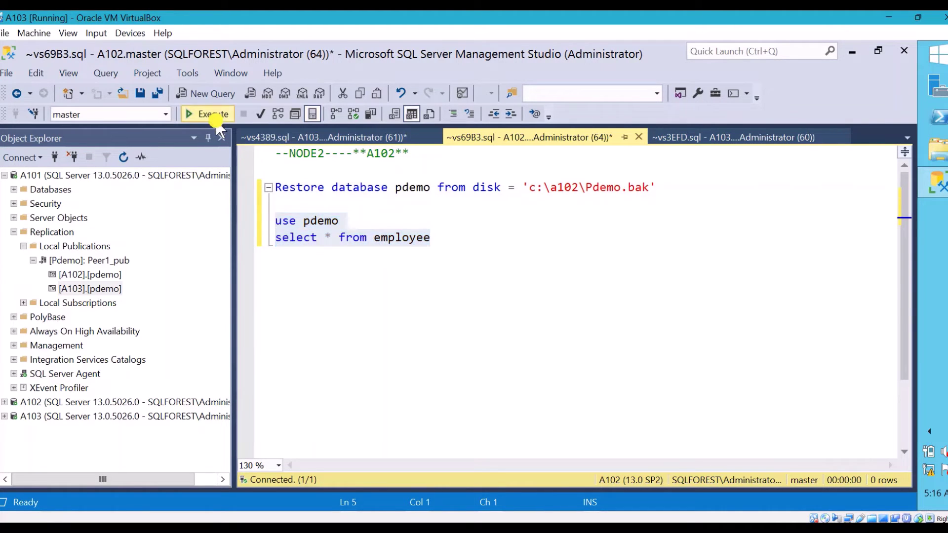
# Query the pdemo employee table from the NODE3 script on A103 and check the emp_id and Name of the first row
pyautogui.click(373, 138)
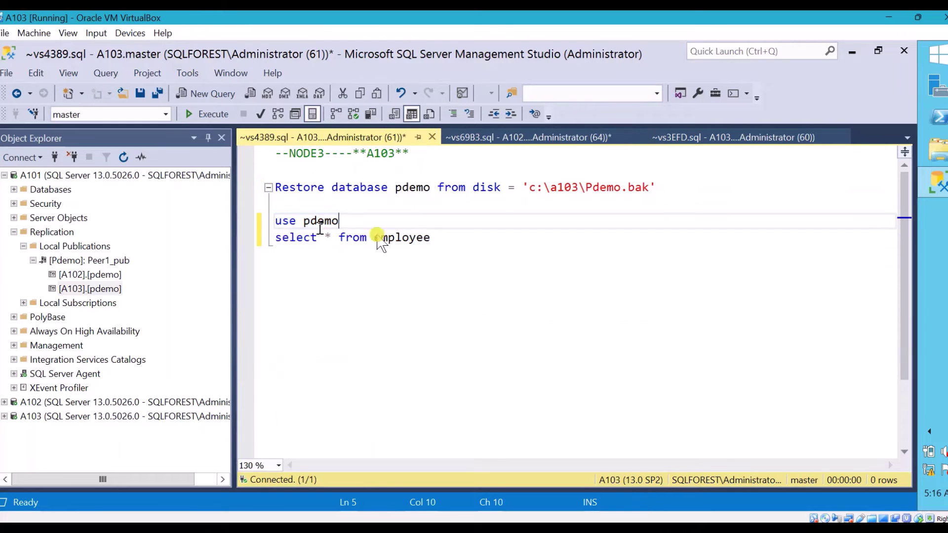
pyautogui.moveTo(443, 253); pyautogui.dragTo(262, 228)
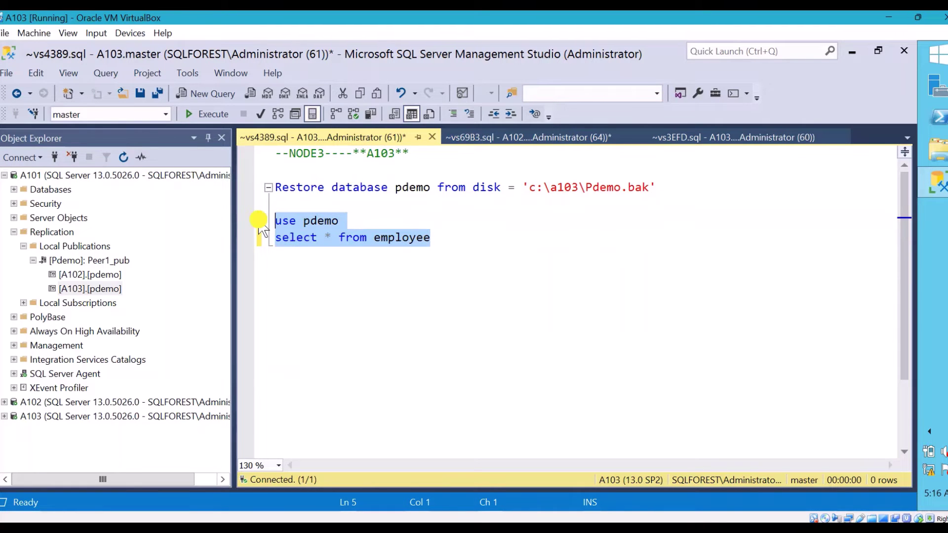
pyautogui.click(207, 117)
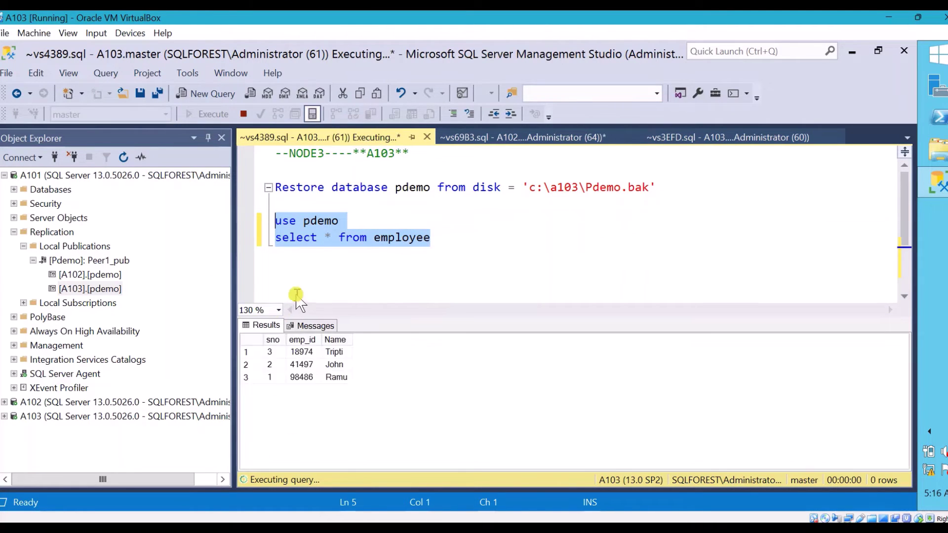
pyautogui.click(415, 241)
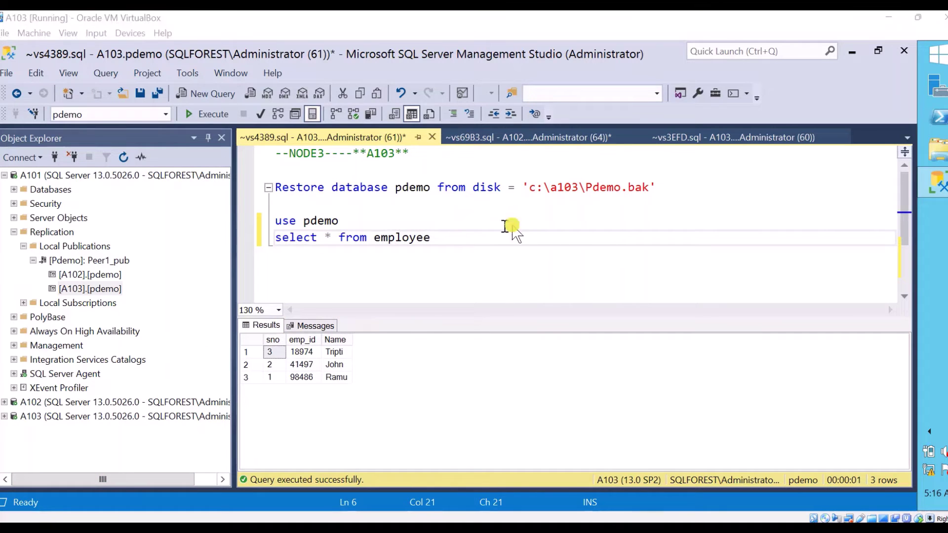
pyautogui.click(492, 277)
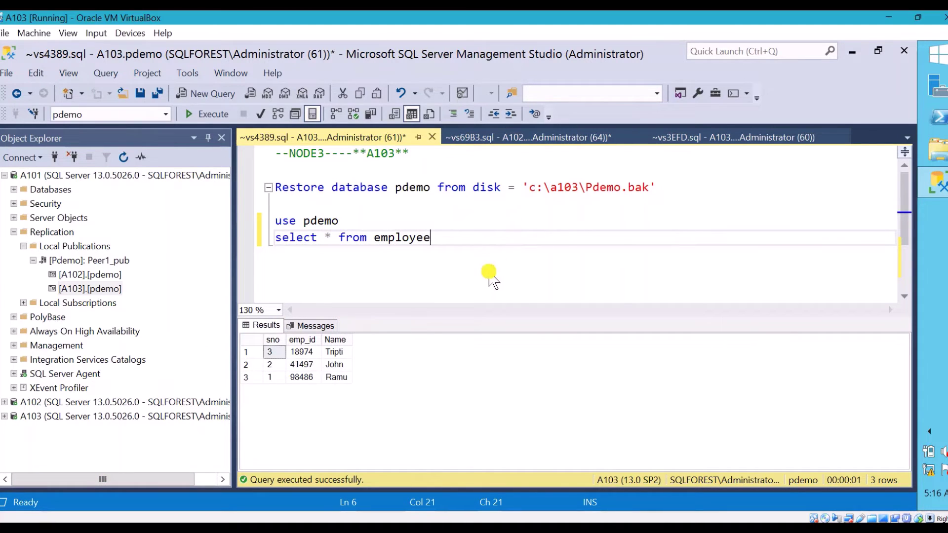
pyautogui.click(303, 352)
pyautogui.click(340, 352)
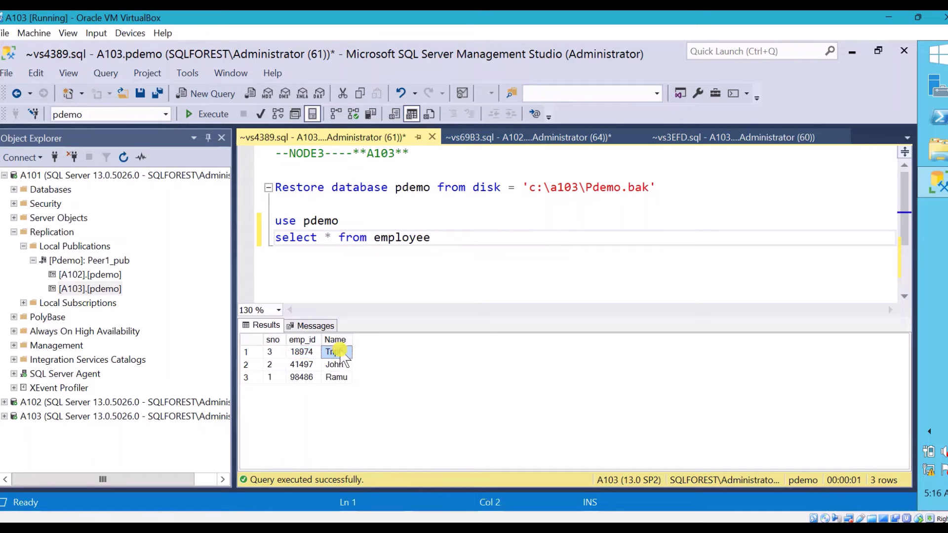
pyautogui.click(304, 352)
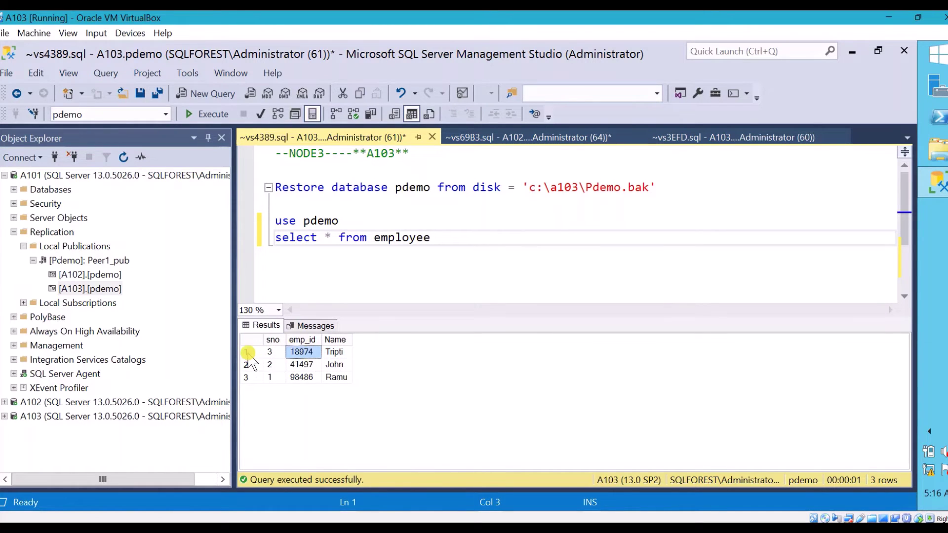
# In the NODE1 script on A101, write and run an update of the employee name, filtered by the emp_id of the row with sno 3
pyautogui.click(755, 137)
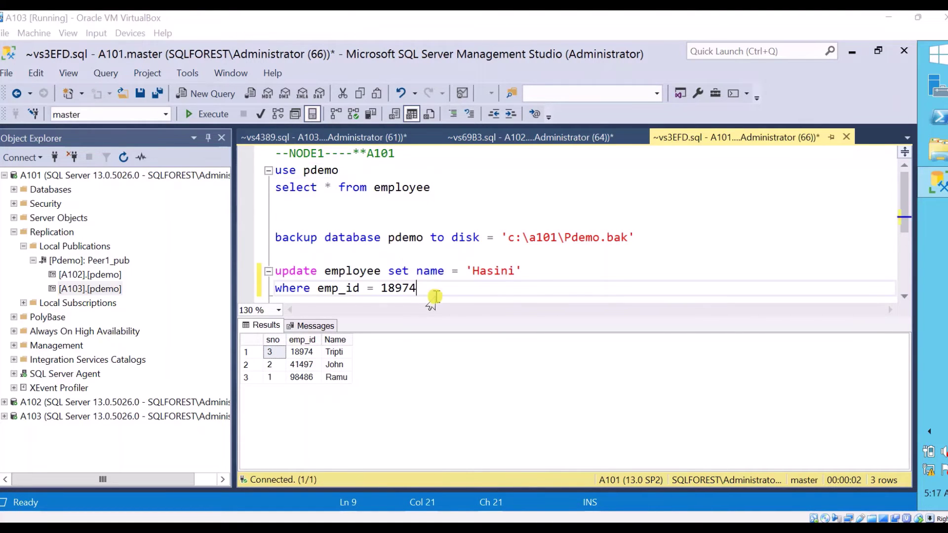
pyautogui.click(246, 352)
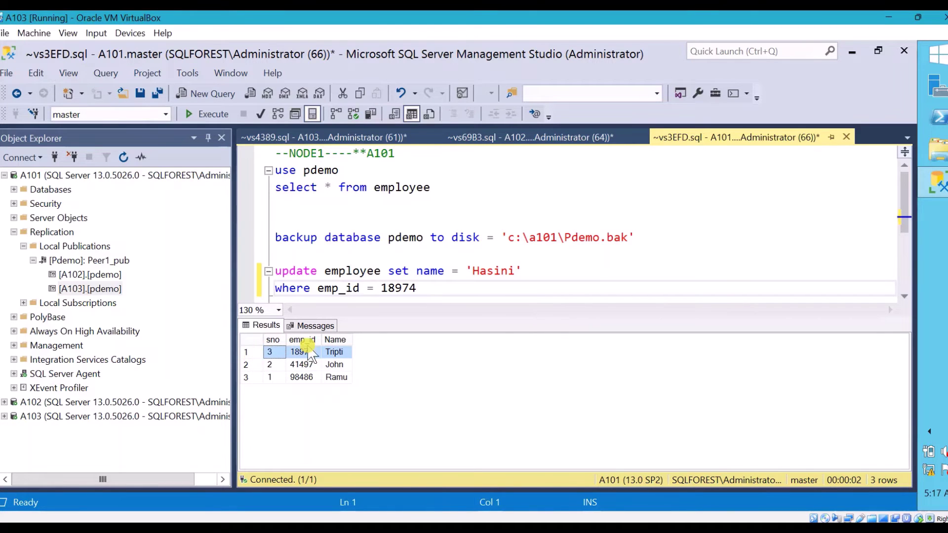
pyautogui.click(424, 288)
pyautogui.moveTo(423, 288); pyautogui.dragTo(273, 270)
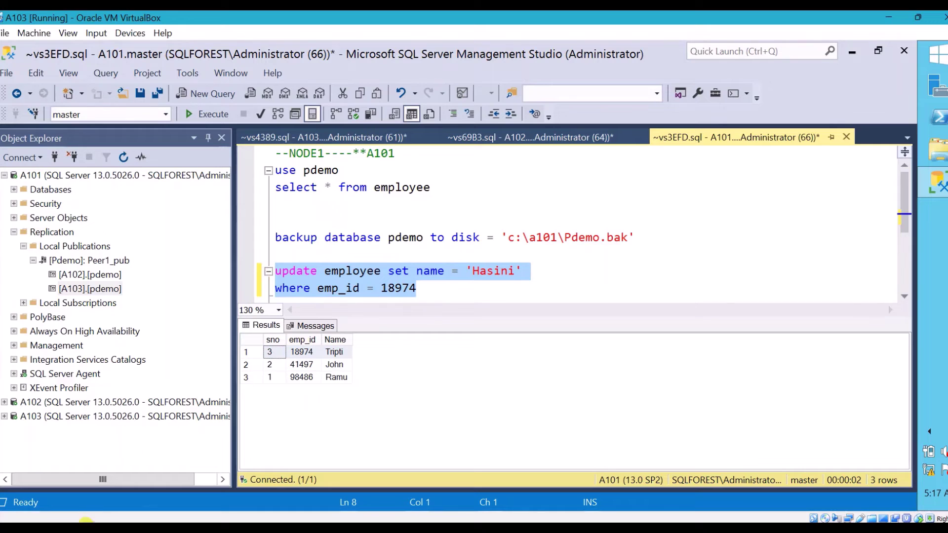
pyautogui.click(211, 114)
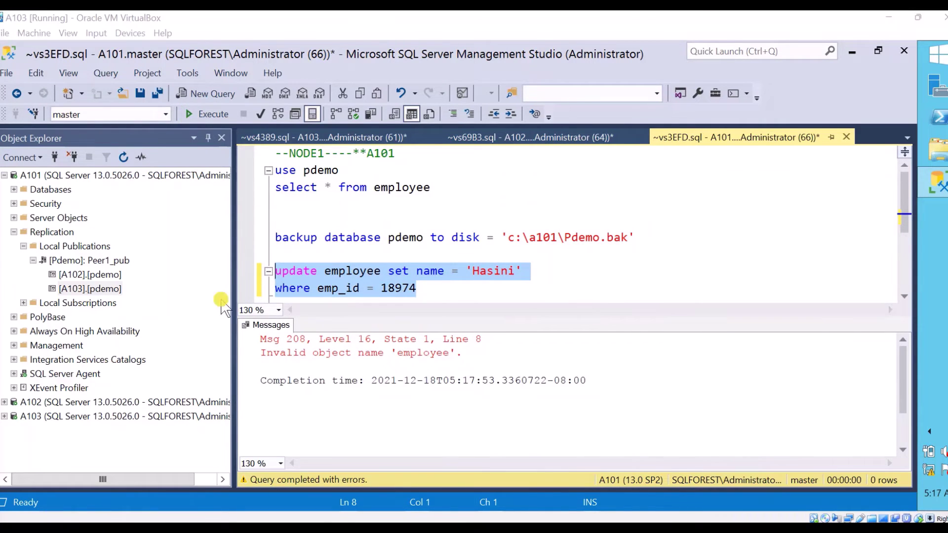
# Switch the NODE1 script on A101 to the pdemo database and rerun the employee name update for the row with sno 3
pyautogui.click(423, 212)
pyautogui.moveTo(448, 186); pyautogui.dragTo(275, 170)
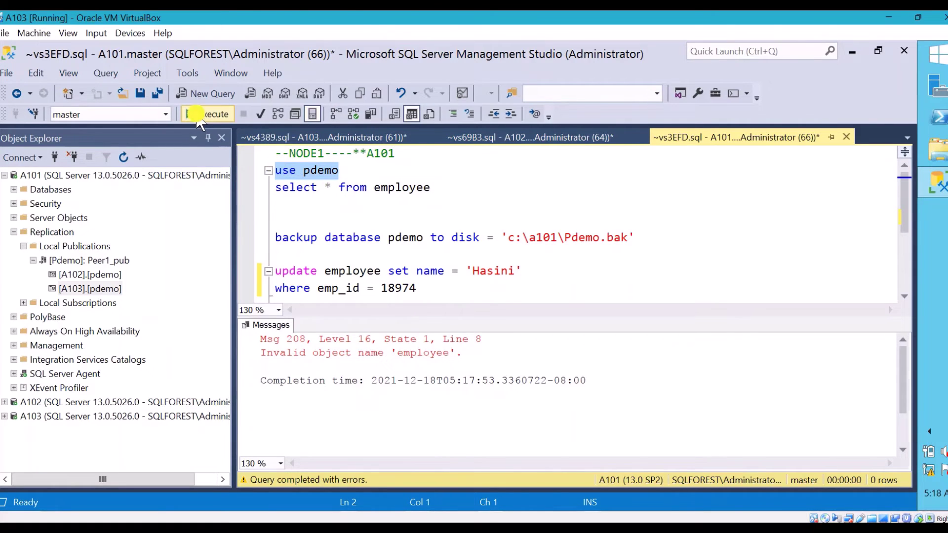
pyautogui.click(203, 114)
pyautogui.click(390, 288)
pyautogui.click(417, 288)
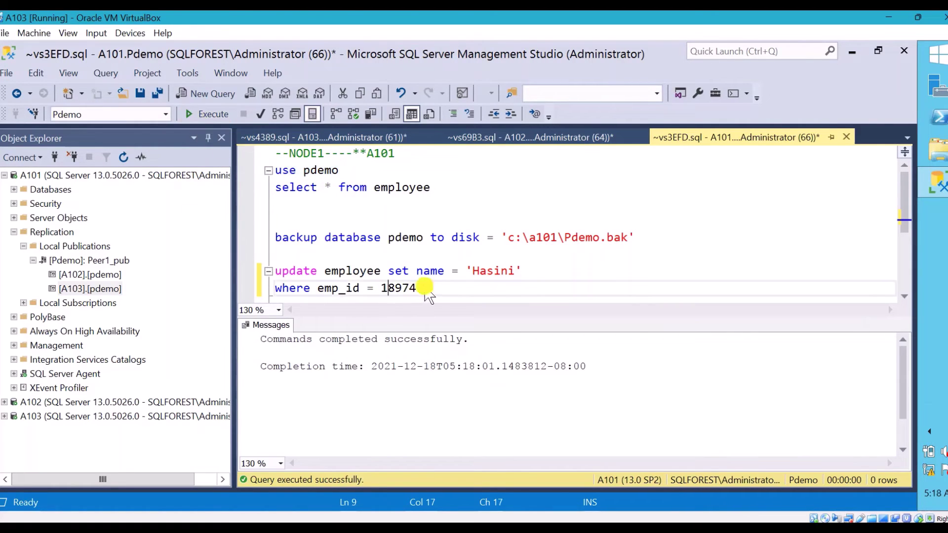
pyautogui.keyDown('shift'); pyautogui.click(280, 271); pyautogui.keyUp('shift')
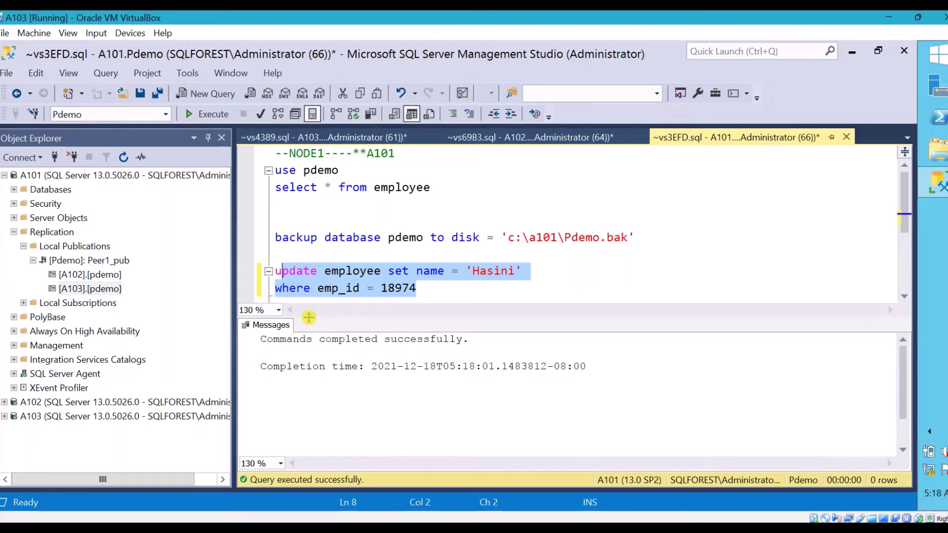
pyautogui.click(207, 114)
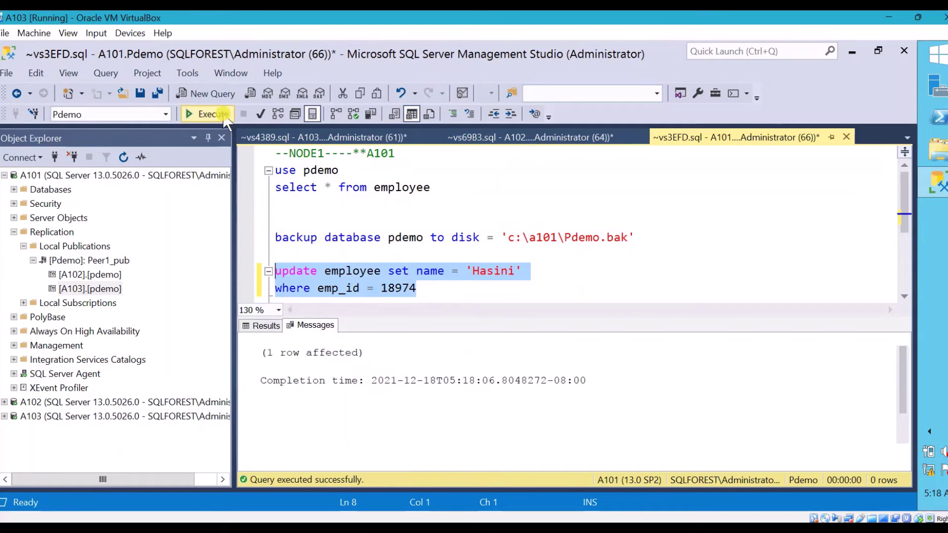
pyautogui.click(438, 301)
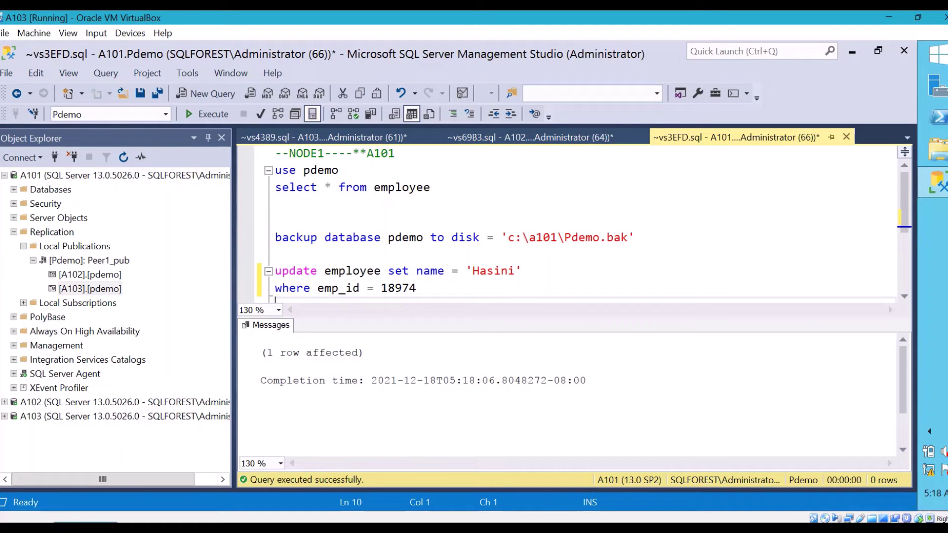
# Rerun "select * from employee" in the NODE2 script on A102 and check the updated first row
pyautogui.click(543, 137)
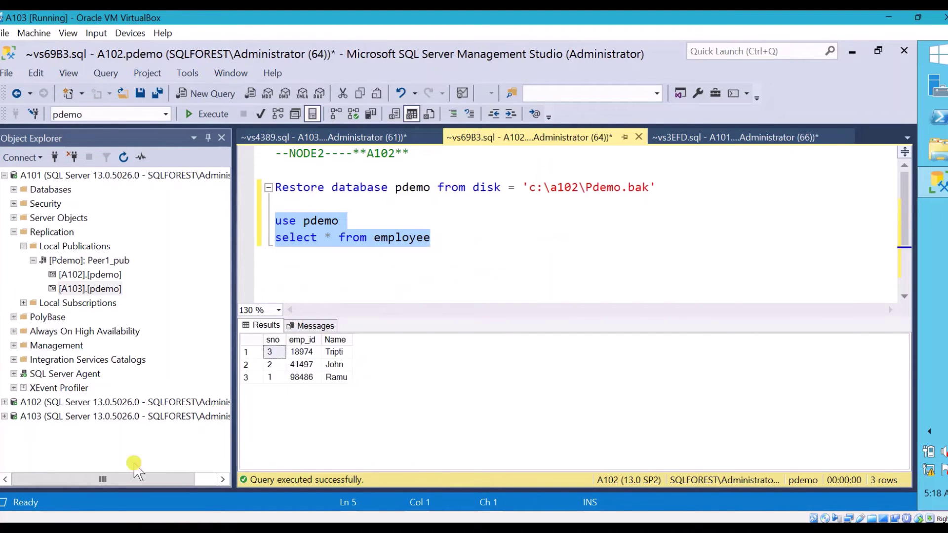
pyautogui.click(390, 204)
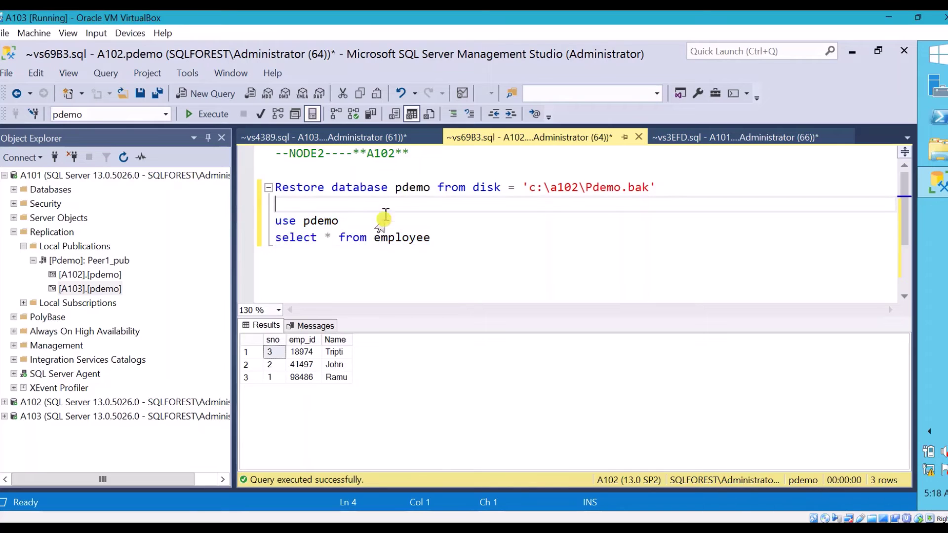
pyautogui.moveTo(439, 242); pyautogui.dragTo(271, 239)
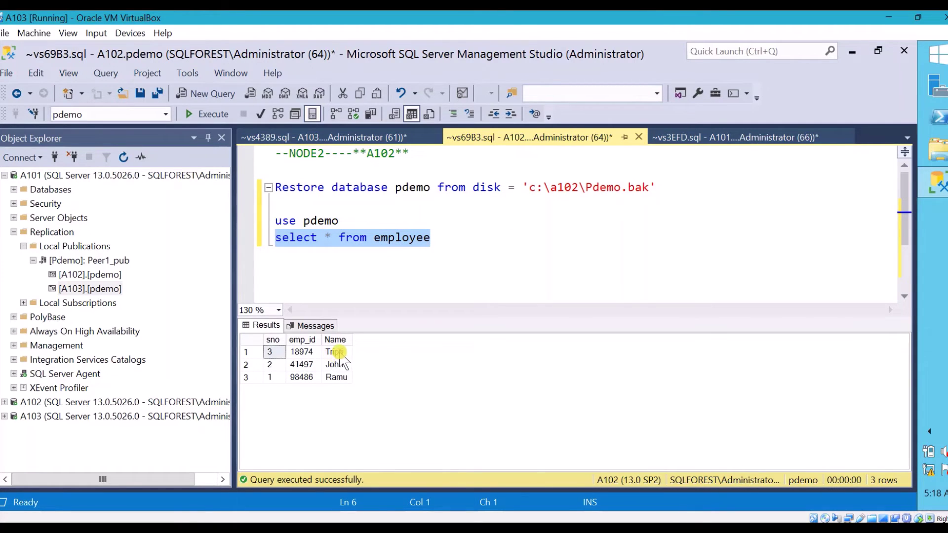
pyautogui.click(209, 115)
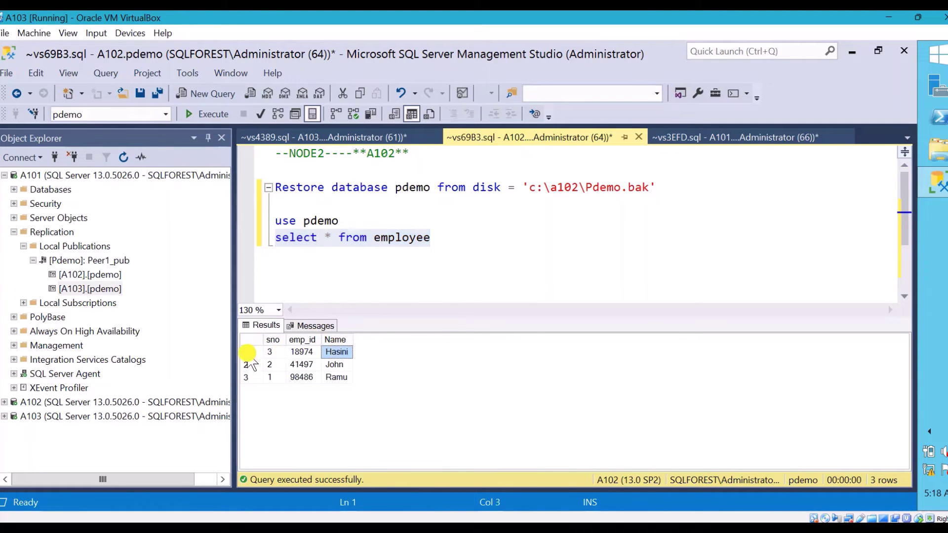
pyautogui.click(247, 352)
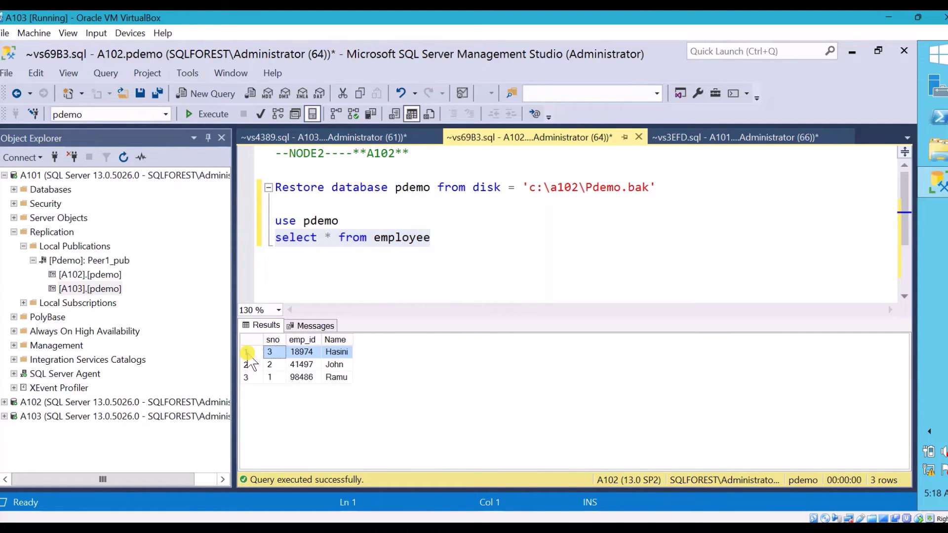
# Rerun "select * from employee" on A103, check the first row, and compare it with the A101 and A102 scripts
pyautogui.click(384, 137)
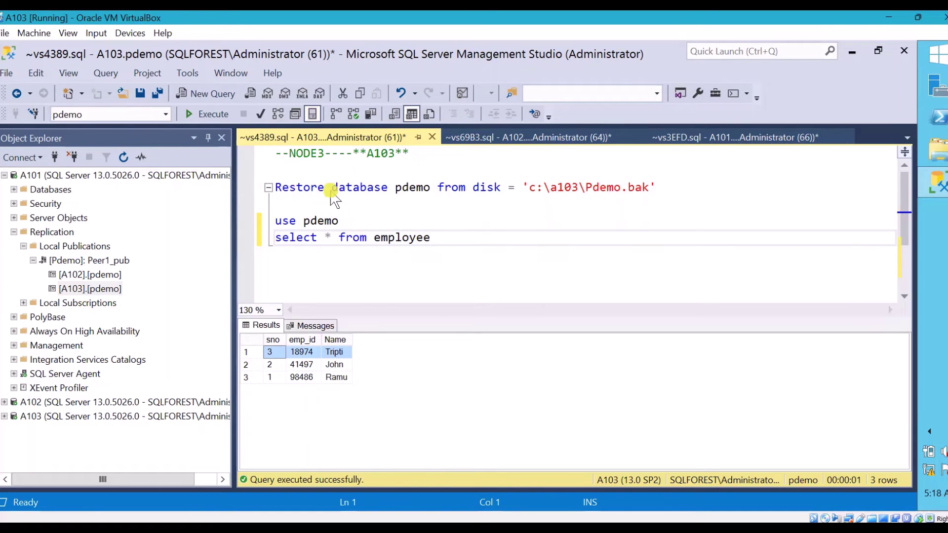
pyautogui.moveTo(434, 239); pyautogui.dragTo(275, 237)
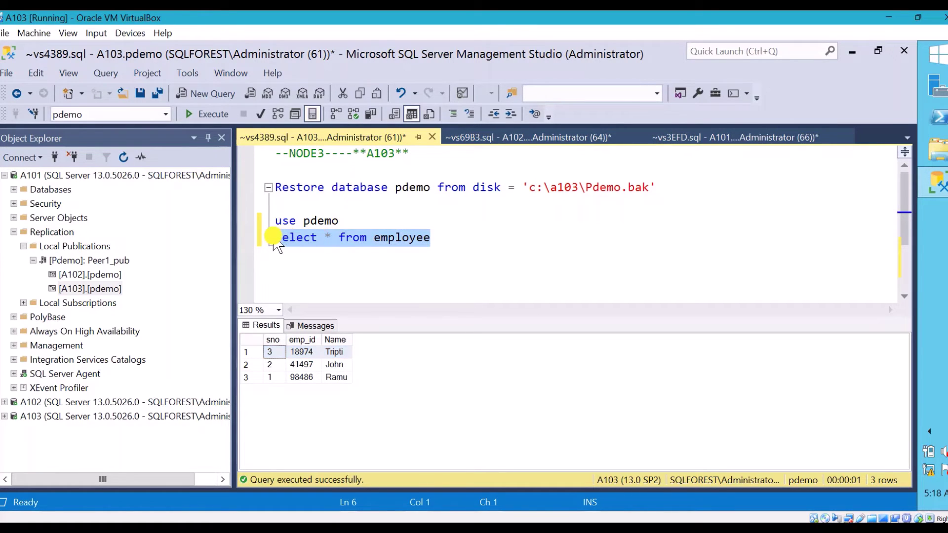
pyautogui.click(213, 117)
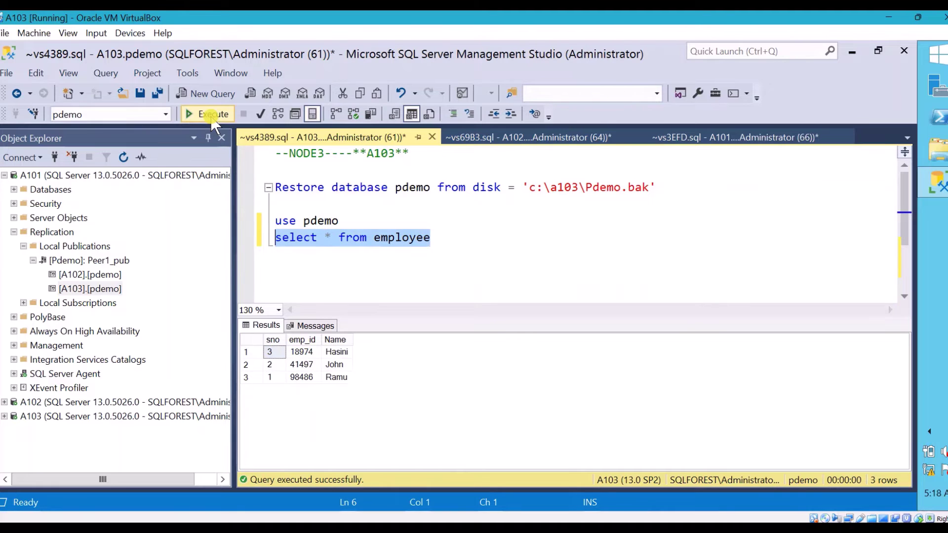
pyautogui.click(246, 353)
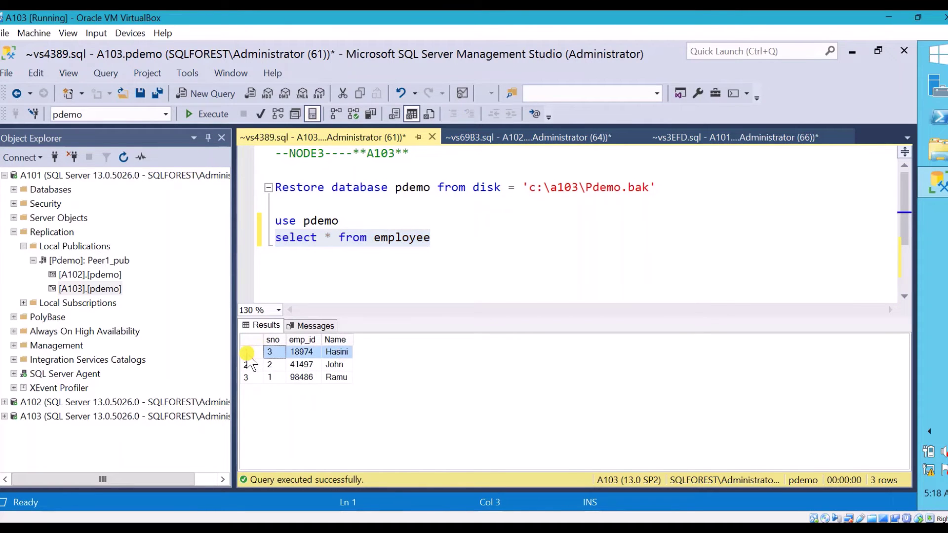
pyautogui.click(705, 142)
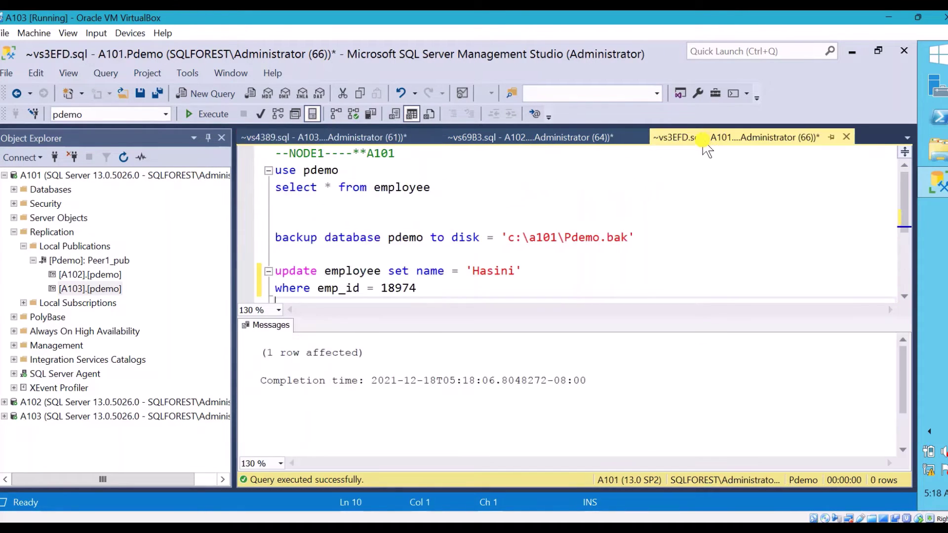
pyautogui.click(545, 141)
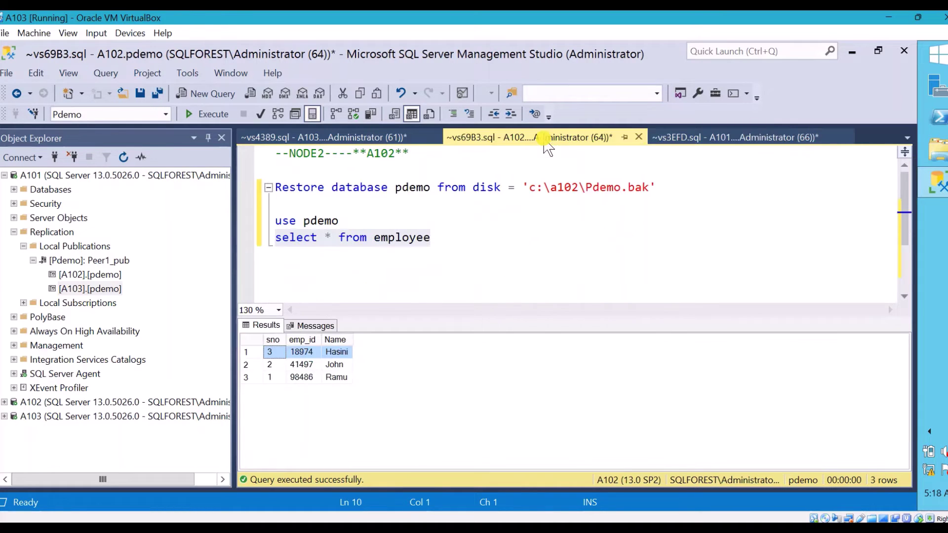
pyautogui.click(368, 142)
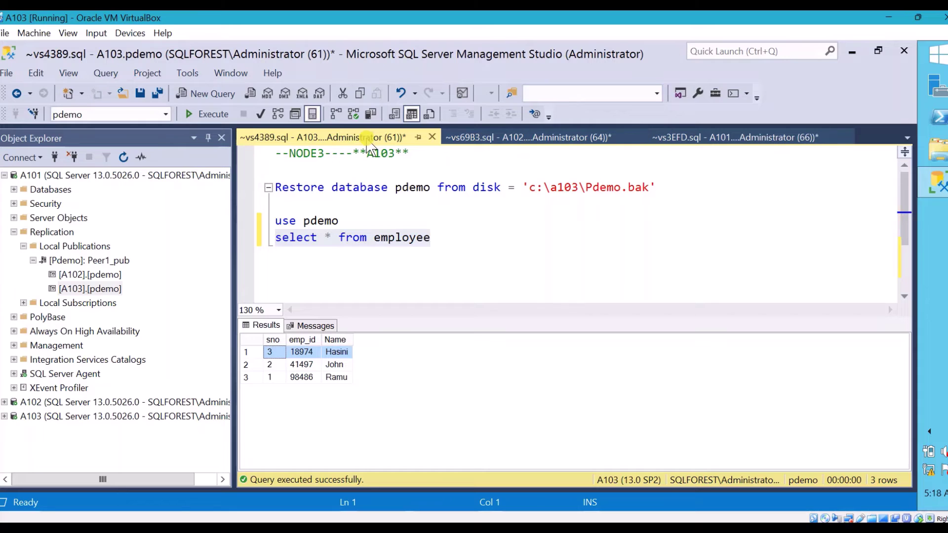
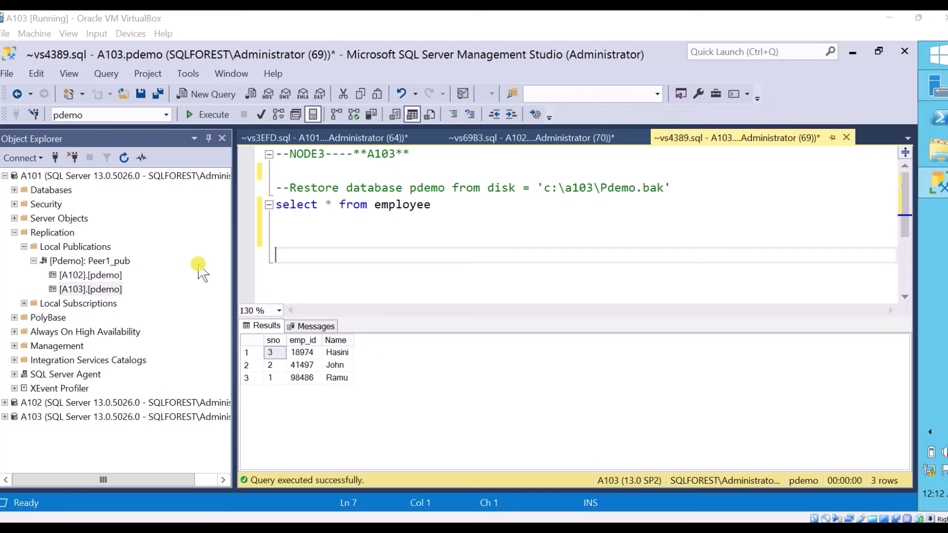
# Open the subscription options of the Peer1_pub publication on A101 and inspect the choices for "Allow peer-to-peer conflict detection"
pyautogui.click(111, 262)
pyautogui.rightClick(111, 262)
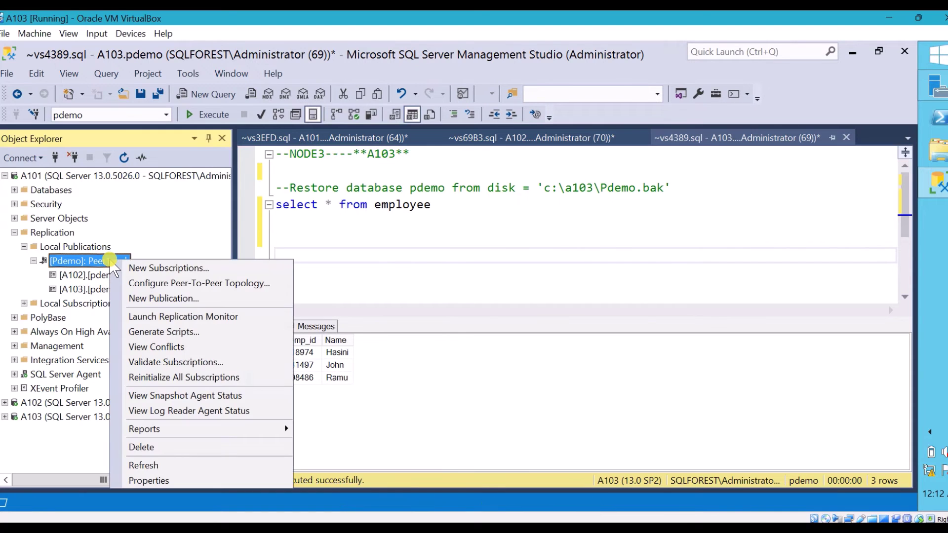
pyautogui.click(179, 479)
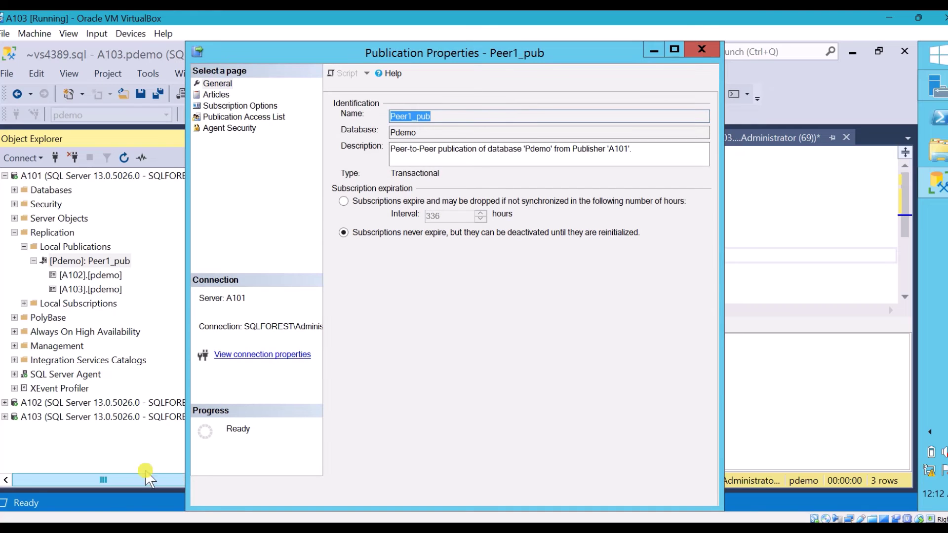
pyautogui.click(235, 106)
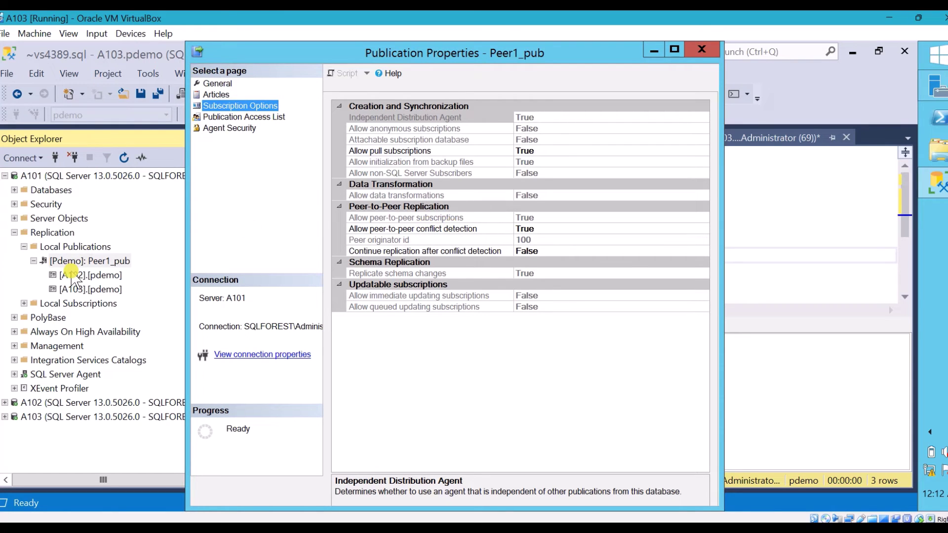
pyautogui.click(539, 229)
pyautogui.click(702, 229)
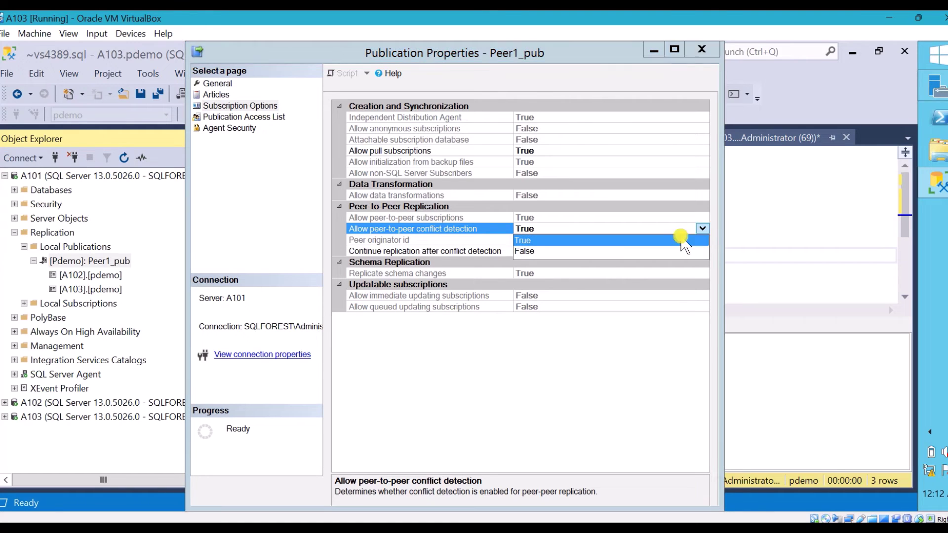
pyautogui.click(444, 241)
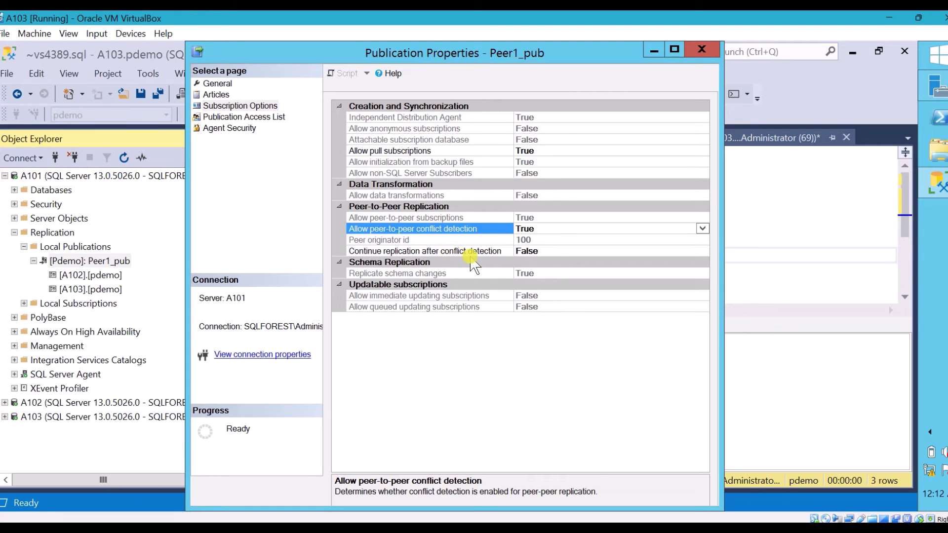
# Switch "Continue replication after conflict detection" to True and back to False for Peer1_pub, and close the publication properties
pyautogui.click(487, 251)
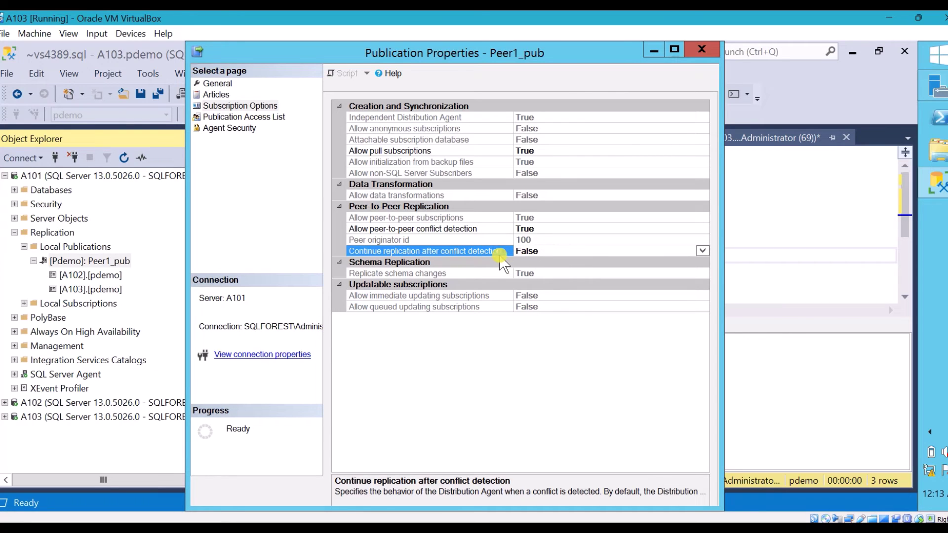
pyautogui.click(703, 251)
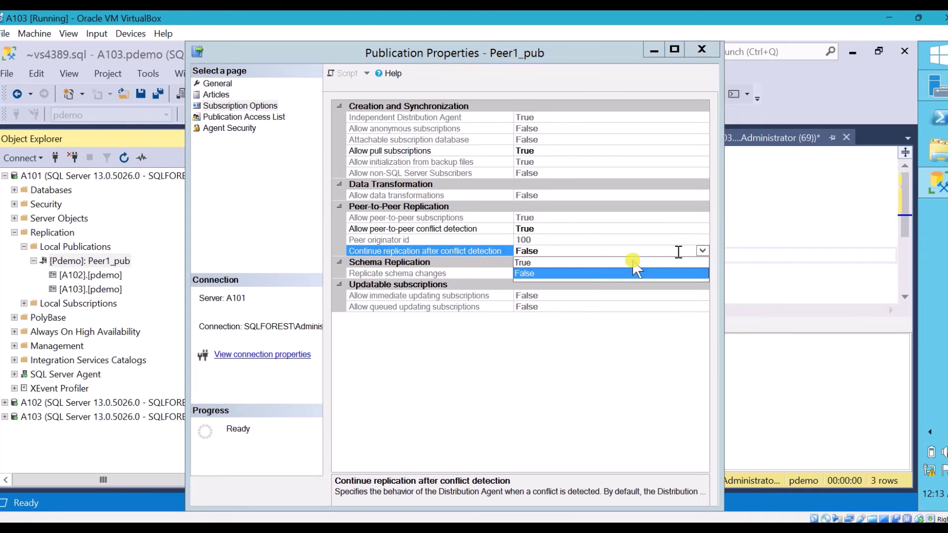
pyautogui.click(581, 263)
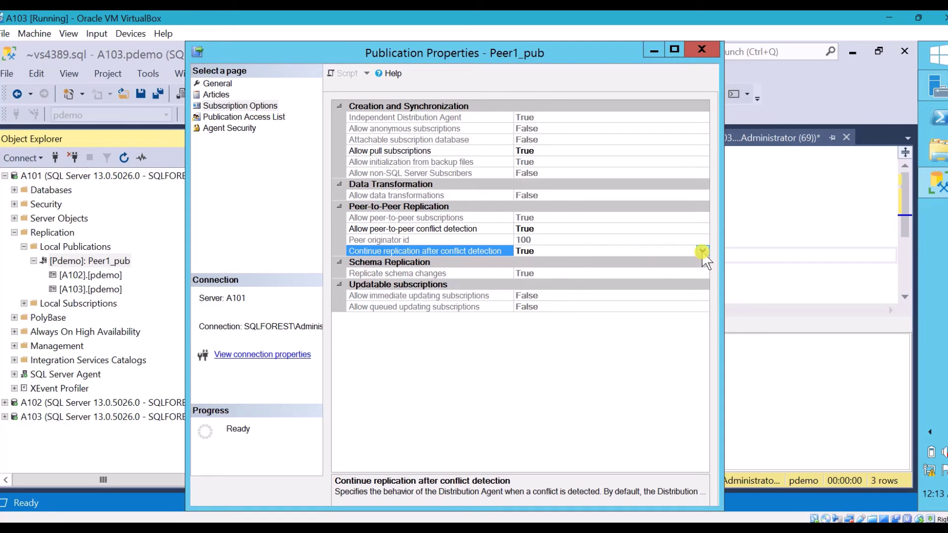
pyautogui.click(702, 252)
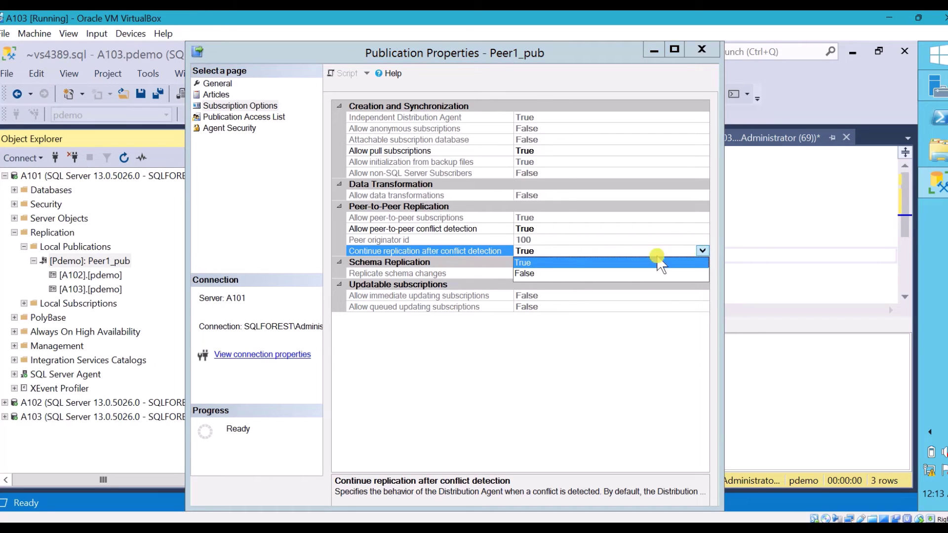
pyautogui.click(526, 274)
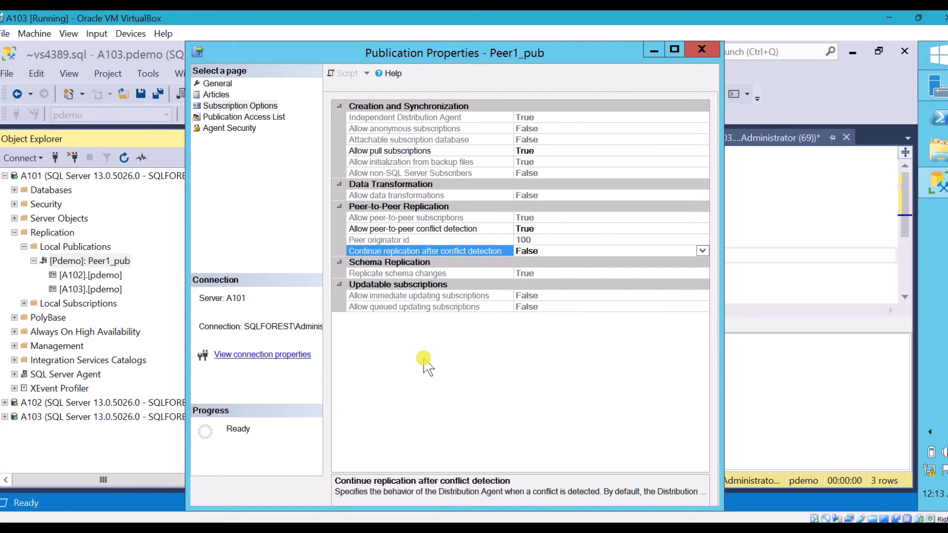
pyautogui.press('Return')
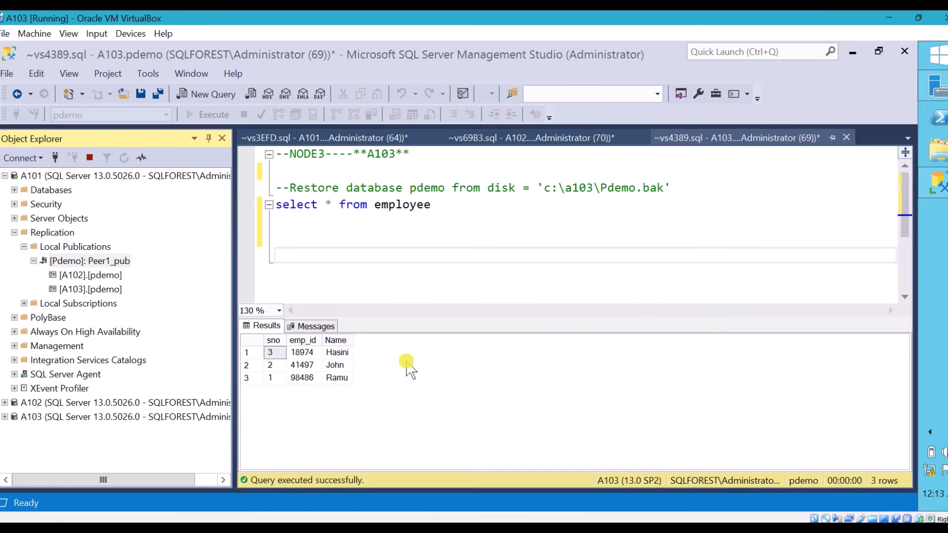
# Check the NODE1 update against the sno 2 row, and replace the name in the NODE2 update statement on A102 with a different one
pyautogui.click(368, 138)
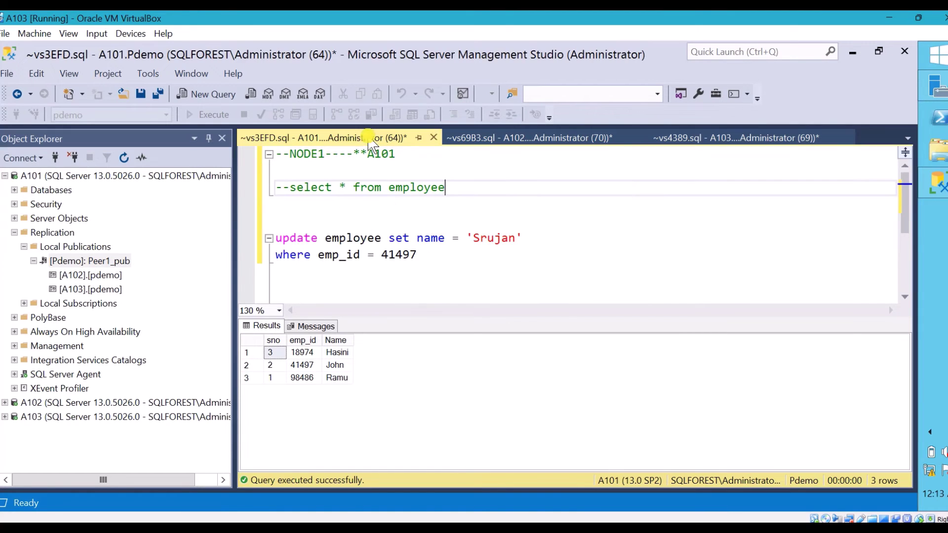
pyautogui.click(250, 366)
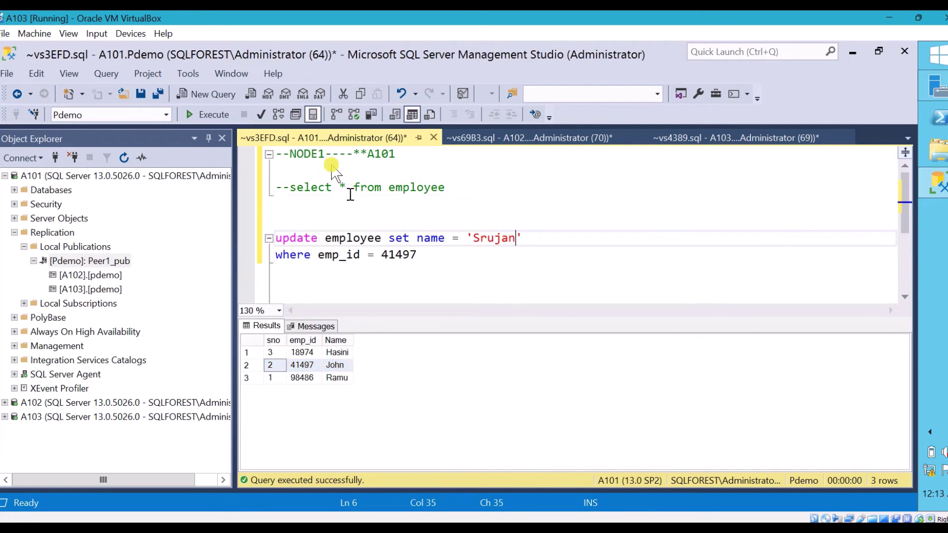
pyautogui.click(514, 139)
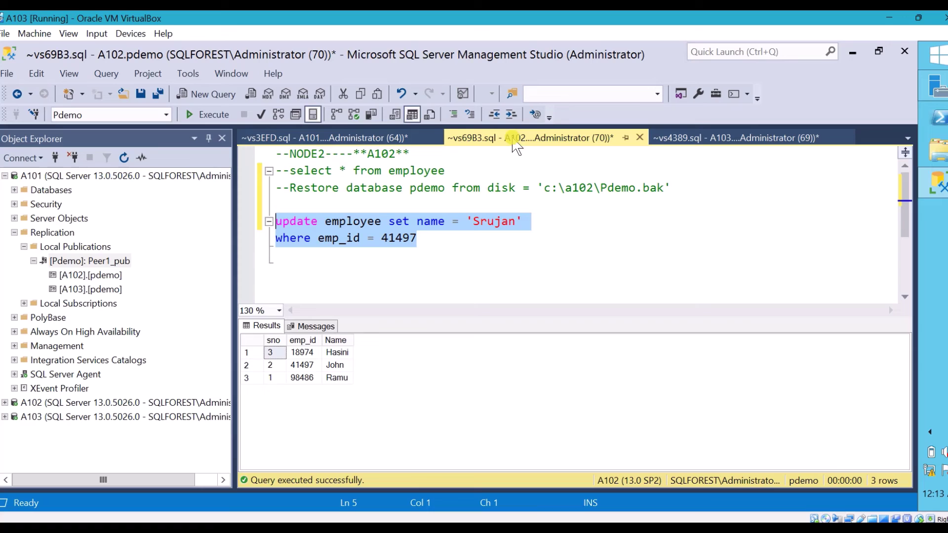
pyautogui.click(469, 247)
pyautogui.click(513, 222)
pyautogui.moveTo(513, 222); pyautogui.dragTo(473, 222)
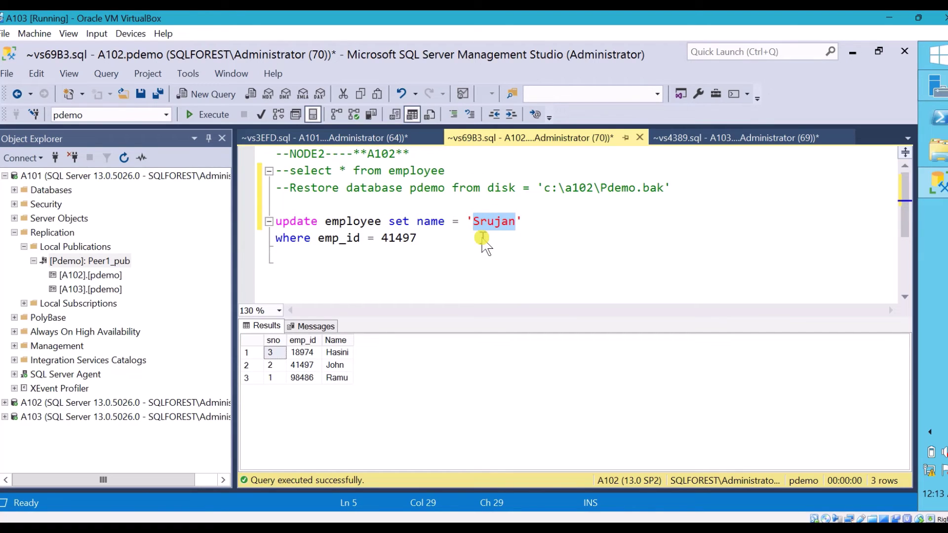
pyautogui.write('Jo')
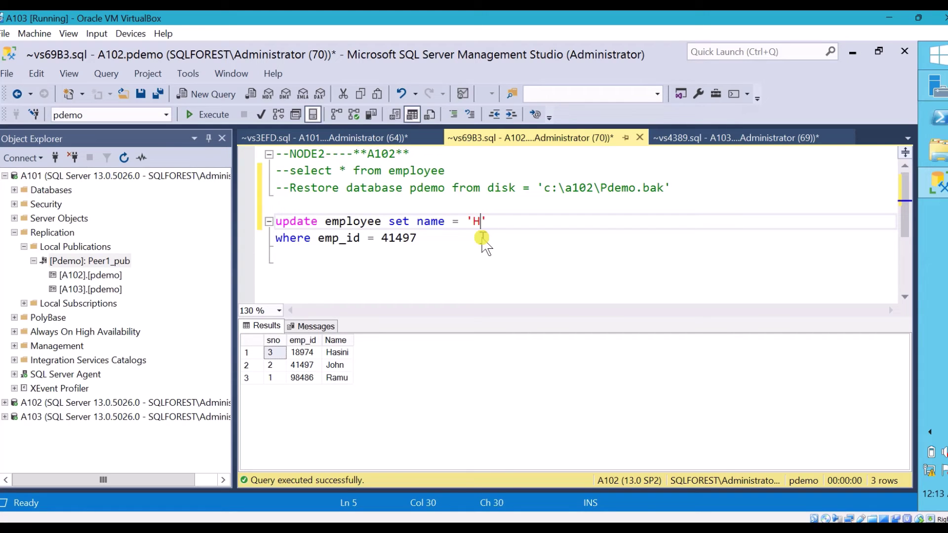
pyautogui.click(336, 366)
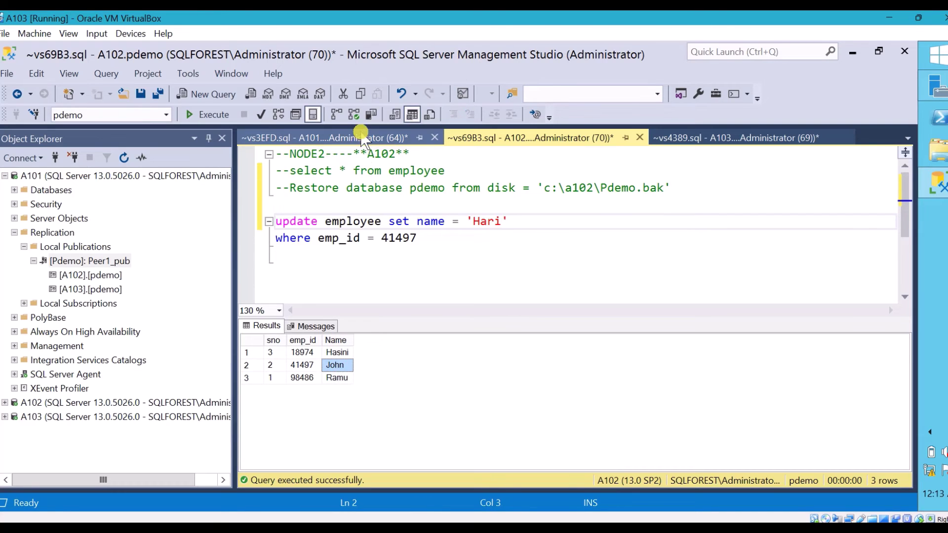
# Execute the differing name updates for the sno 2 employee row, first on A102 and directly after it on A101
pyautogui.click(345, 138)
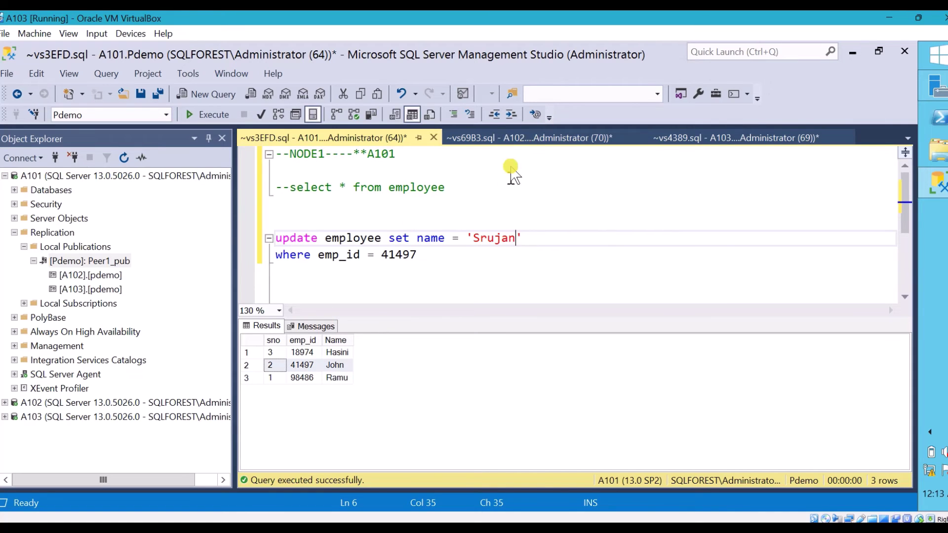
pyautogui.click(529, 143)
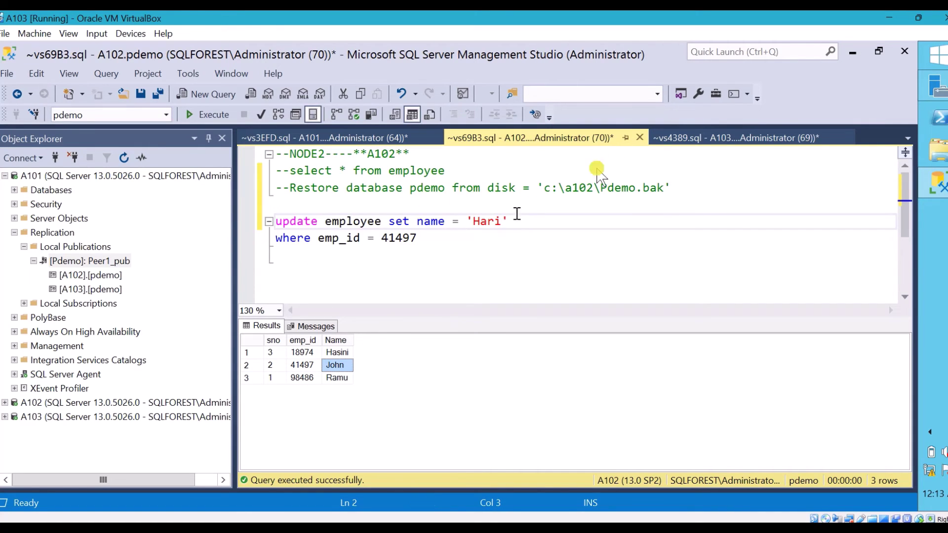
pyautogui.click(208, 115)
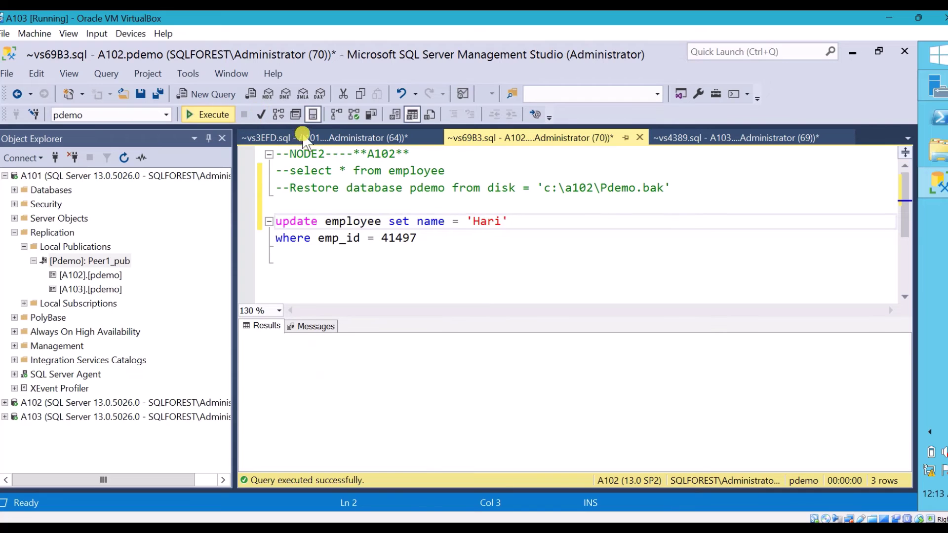
pyautogui.click(309, 144)
pyautogui.click(209, 115)
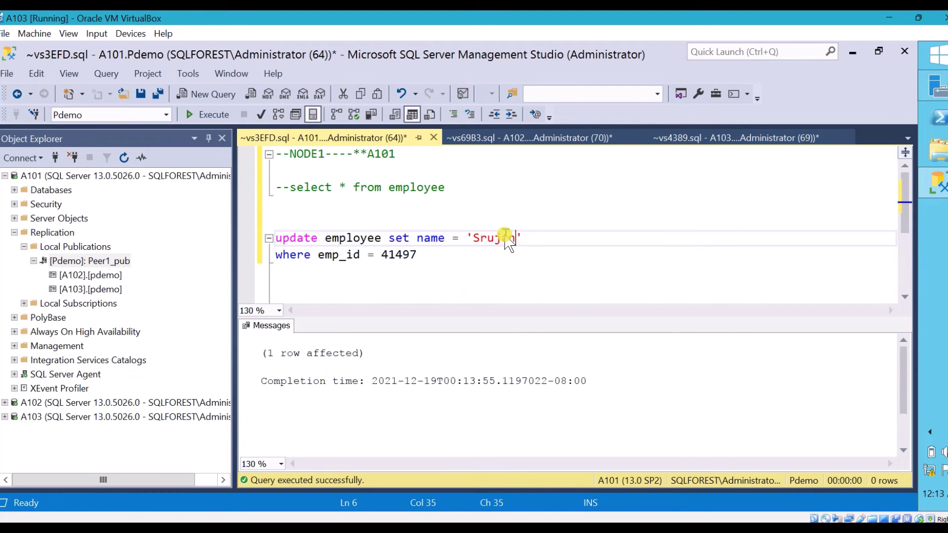
pyautogui.click(58, 527)
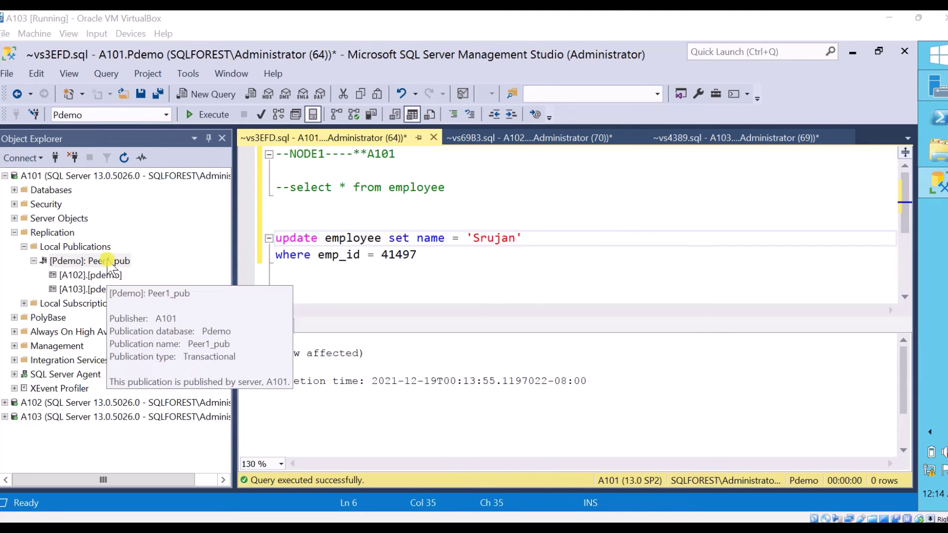
# Launch Replication Monitor for A101 and open the details of the A102 subscription under the Peer1_pub publication
pyautogui.rightClick(52, 232)
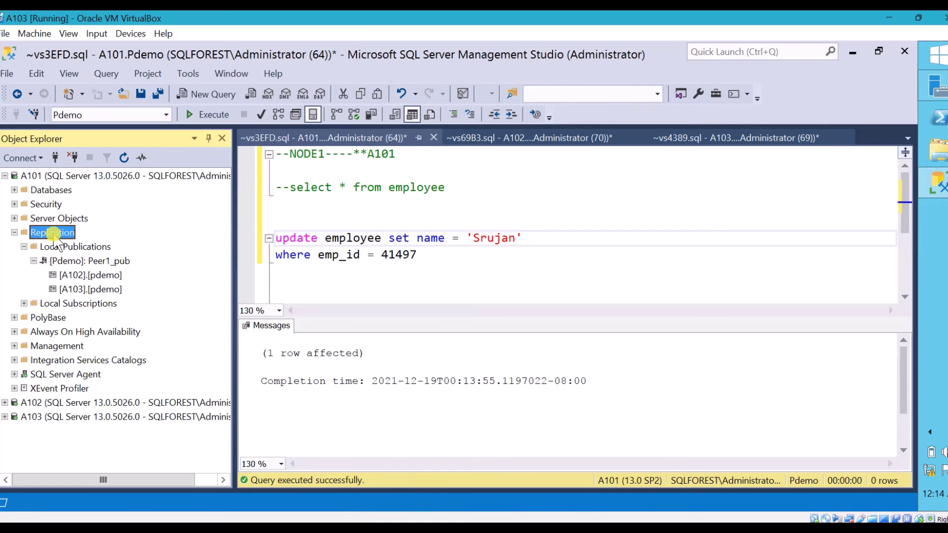
pyautogui.click(212, 292)
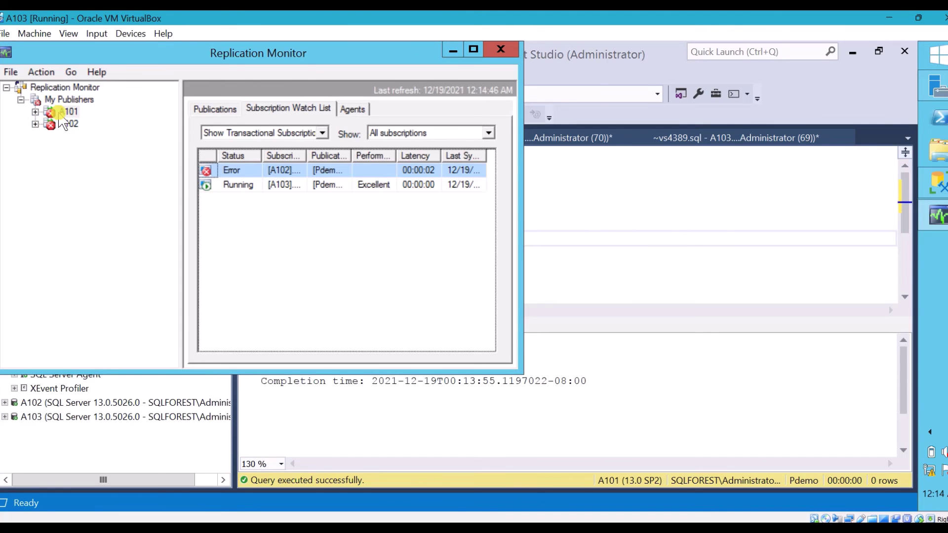
pyautogui.click(474, 49)
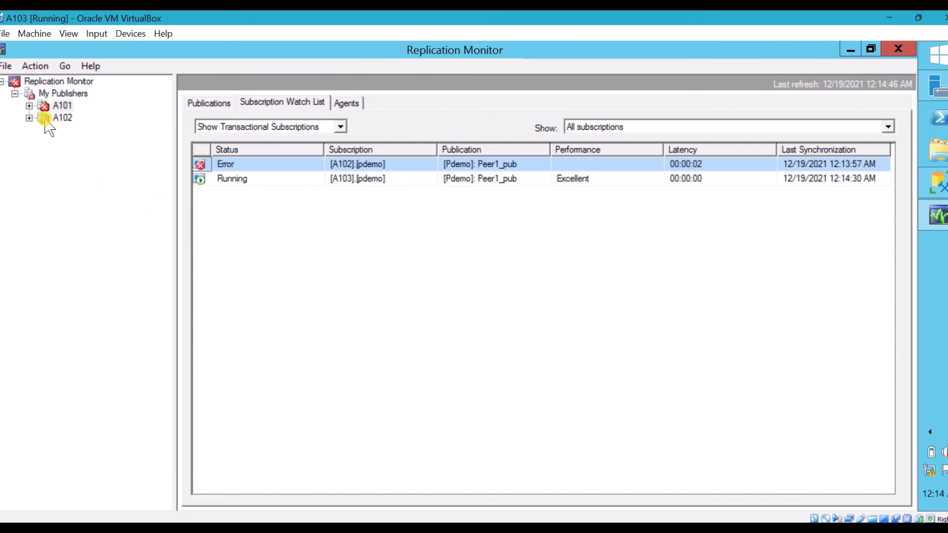
pyautogui.click(29, 106)
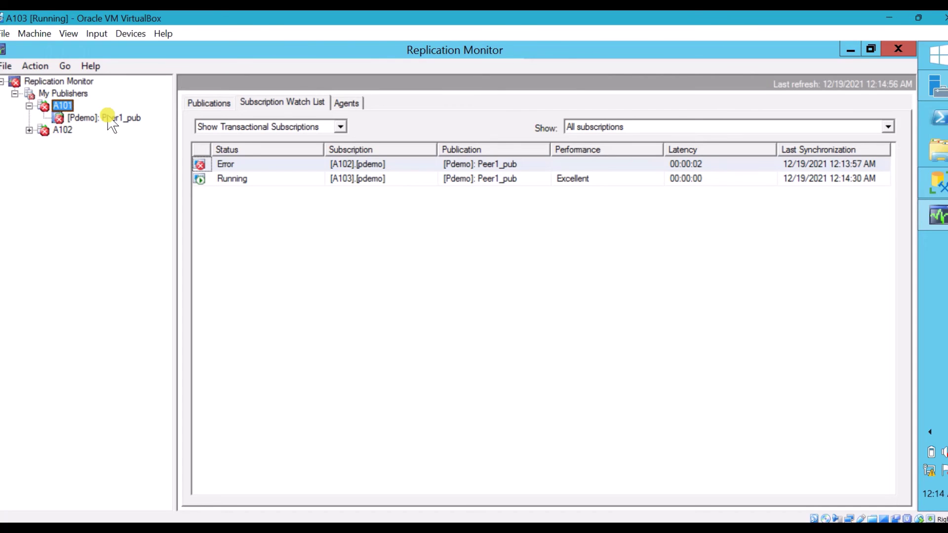
pyautogui.click(111, 121)
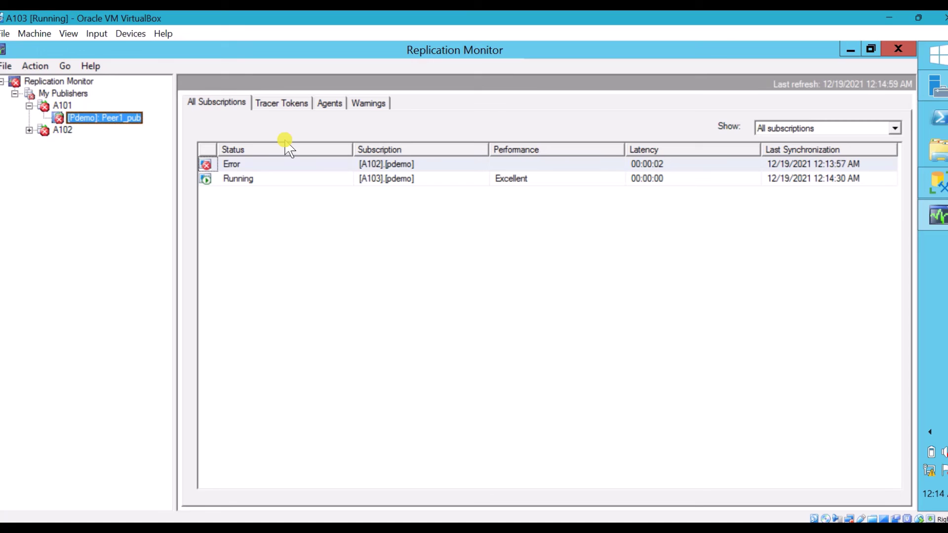
pyautogui.doubleClick(265, 164)
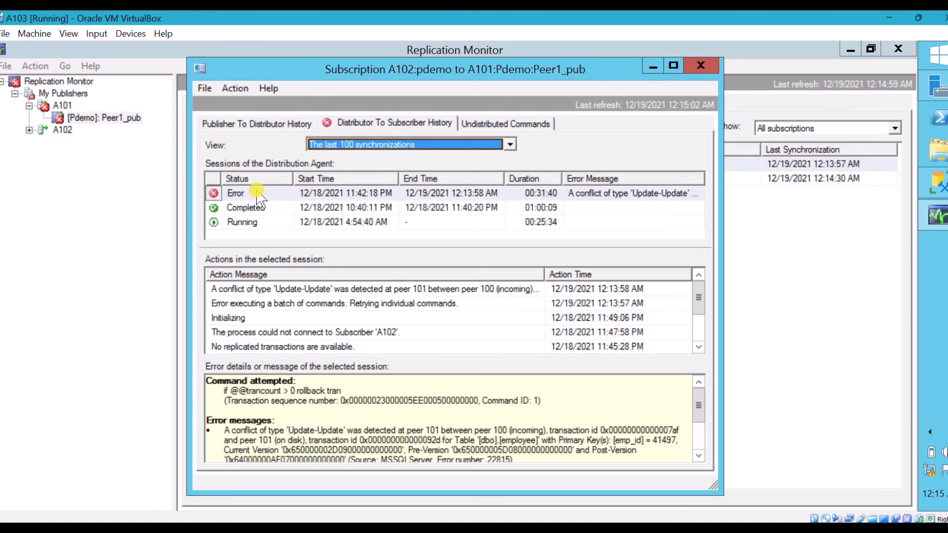
# Read the newest action message and its error details, including the affected primary key, and put the subscription details and Replication Monitor away
pyautogui.click(257, 292)
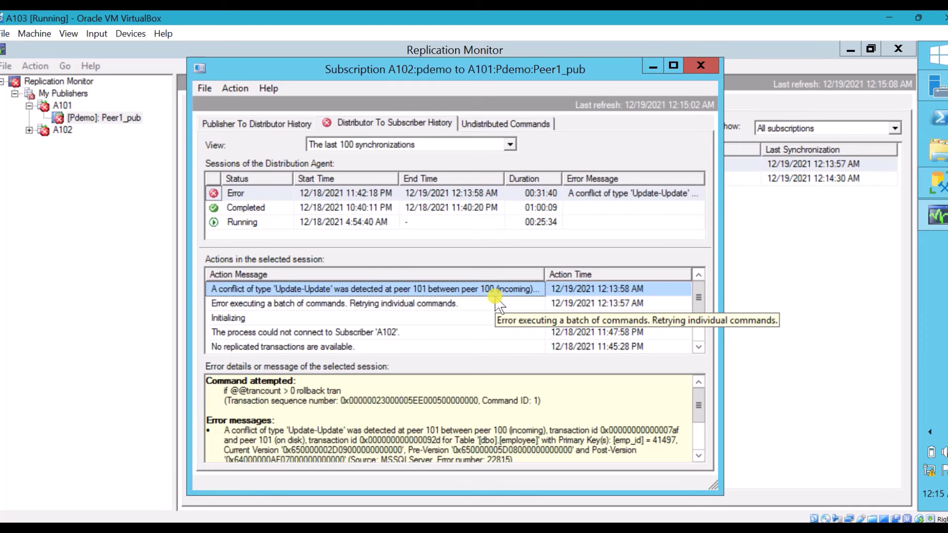
pyautogui.click(77, 523)
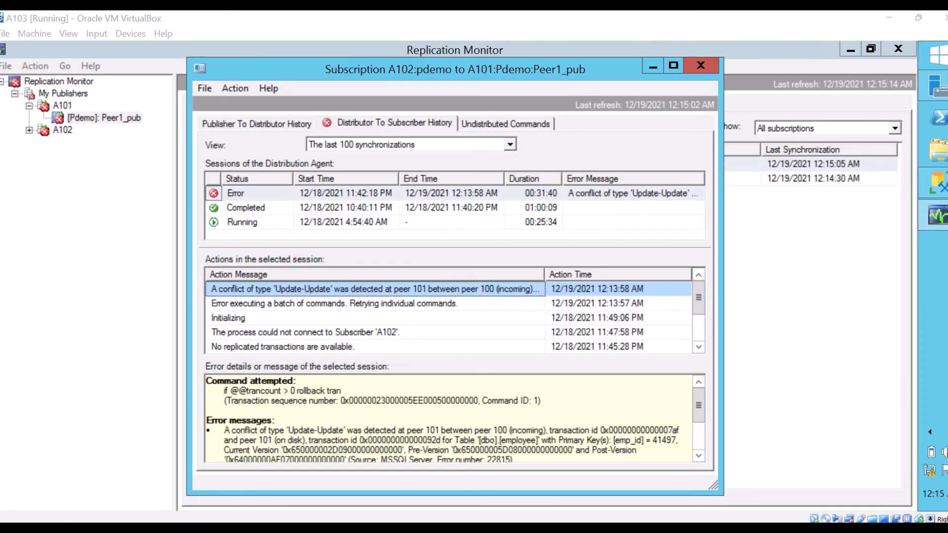
pyautogui.click(672, 66)
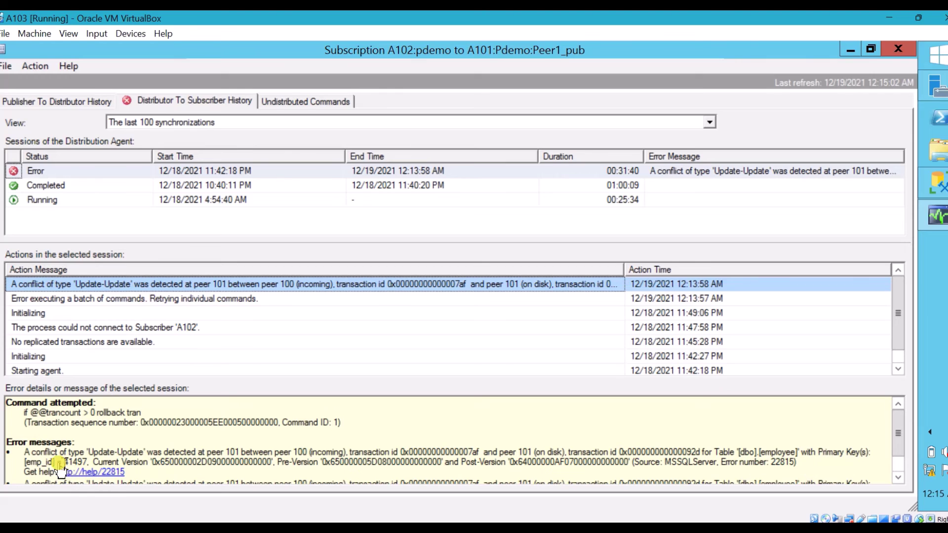
pyautogui.moveTo(25, 462); pyautogui.dragTo(88, 463)
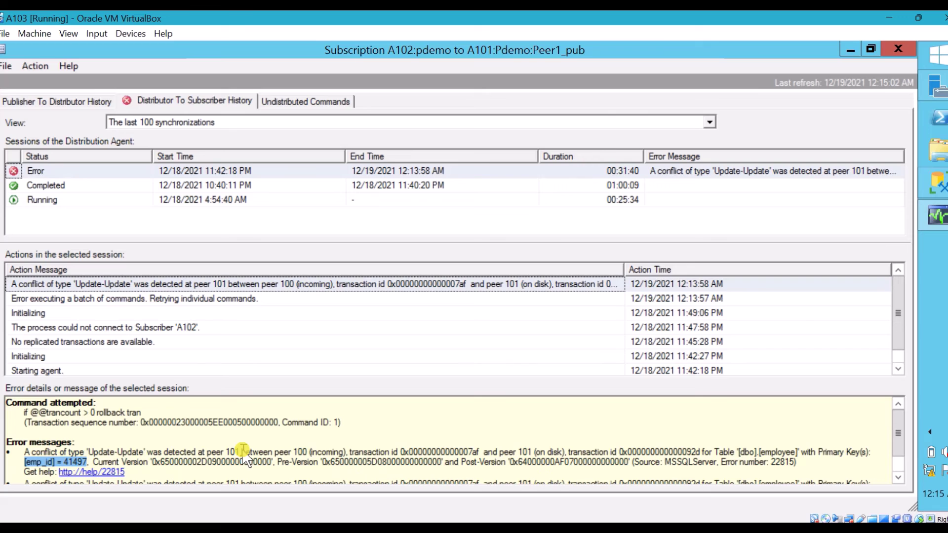
pyautogui.click(129, 459)
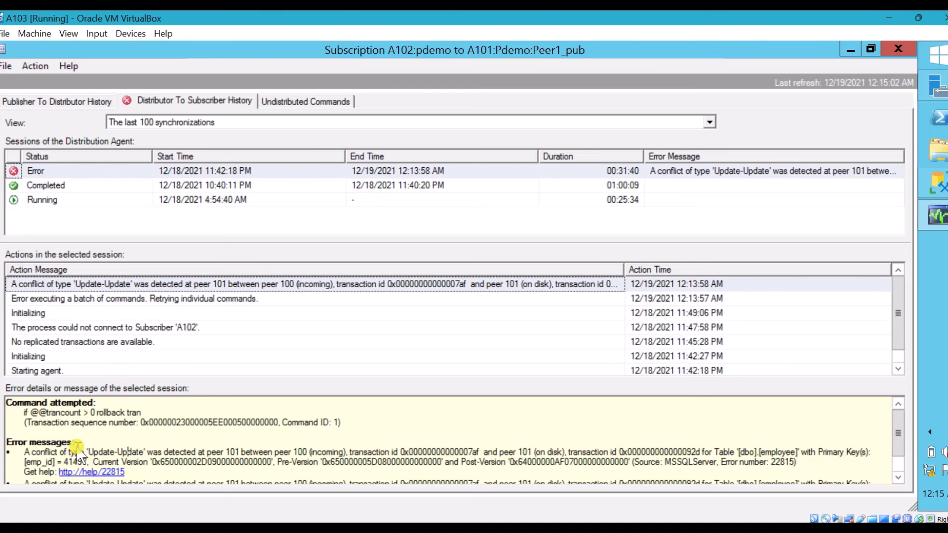
pyautogui.click(896, 51)
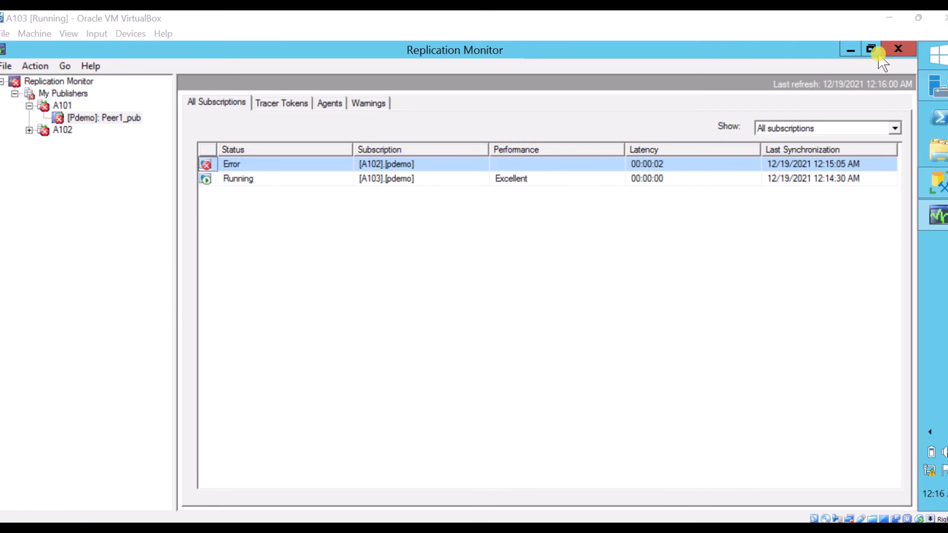
pyautogui.click(850, 50)
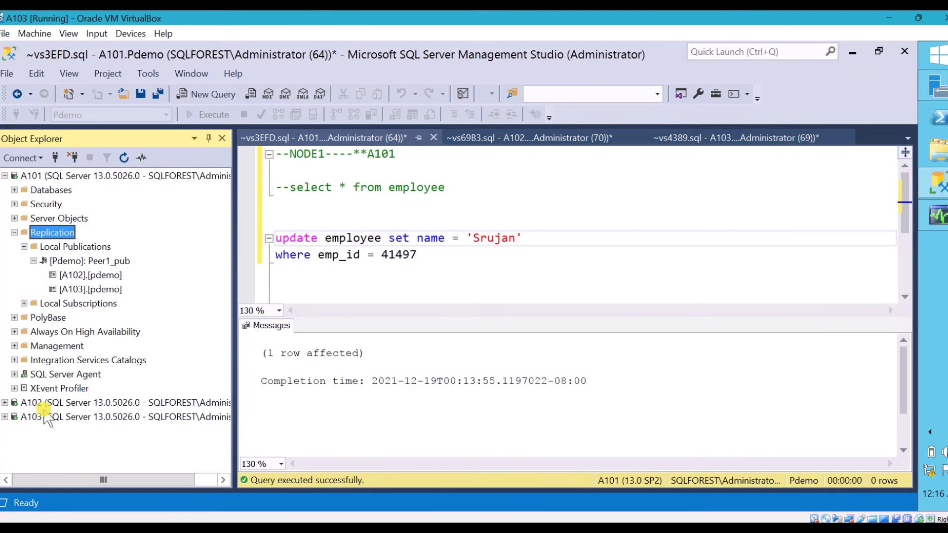
# Check "Continue replication after conflict detection" in the subscription options of Peer1_pub on A101, and close the properties unchanged
pyautogui.rightClick(82, 261)
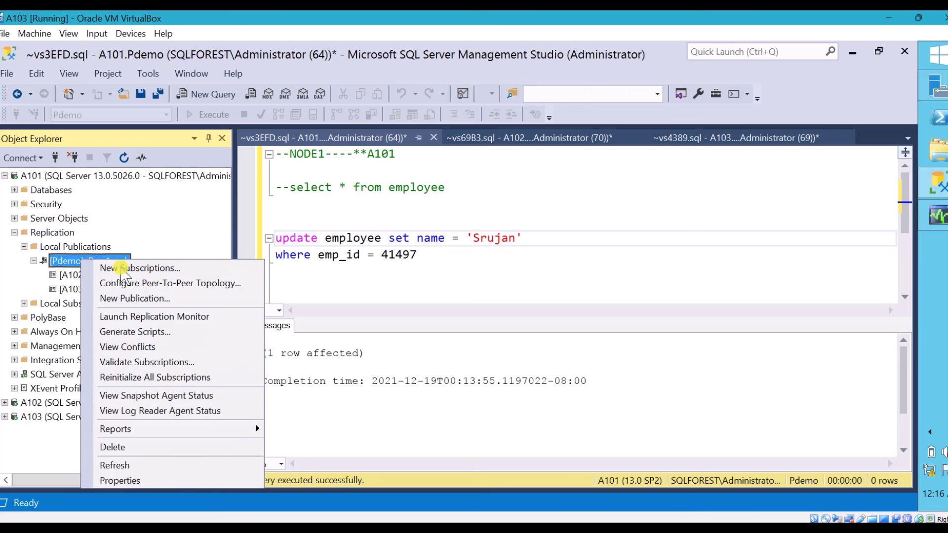
pyautogui.click(137, 482)
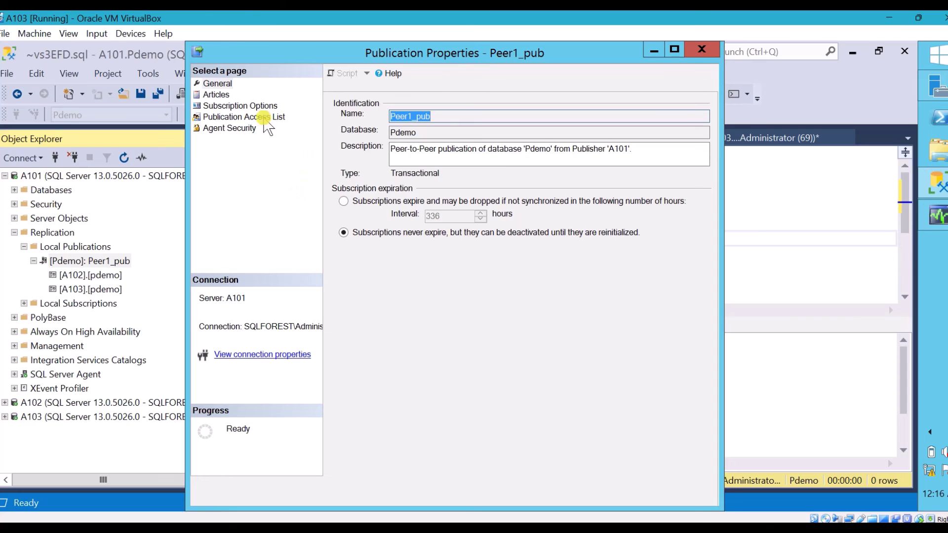
pyautogui.click(258, 105)
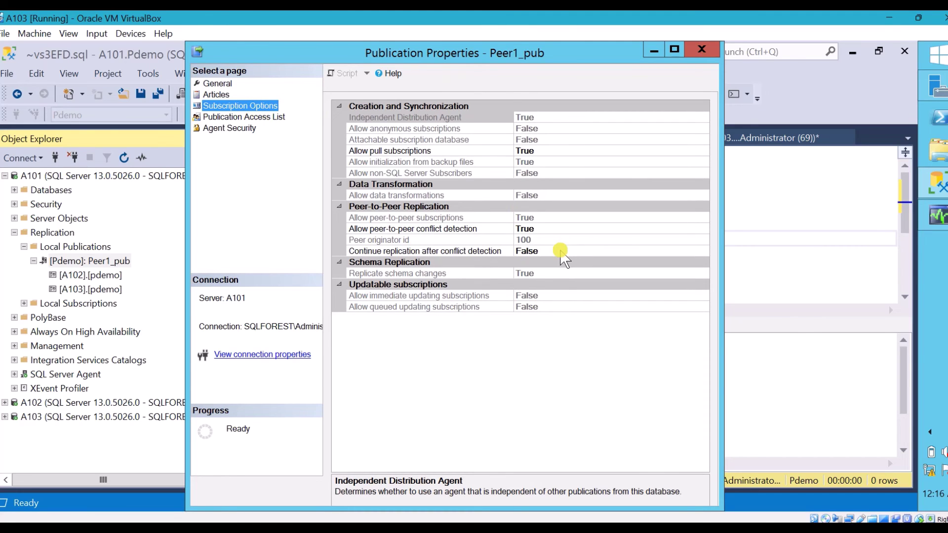
pyautogui.click(702, 50)
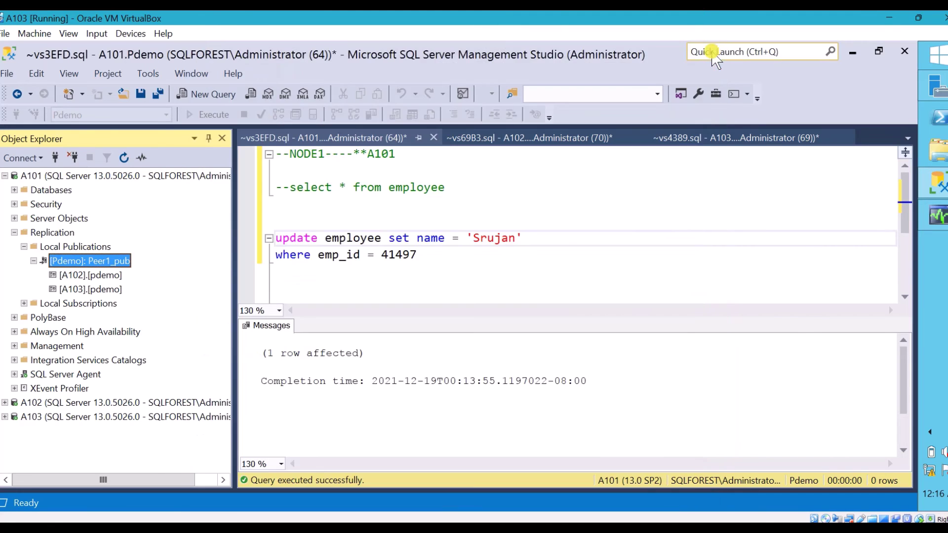
# View the recorded conflicts of the Peer1_pub publication on A101 and dismiss the conflict viewer
pyautogui.rightClick(123, 260)
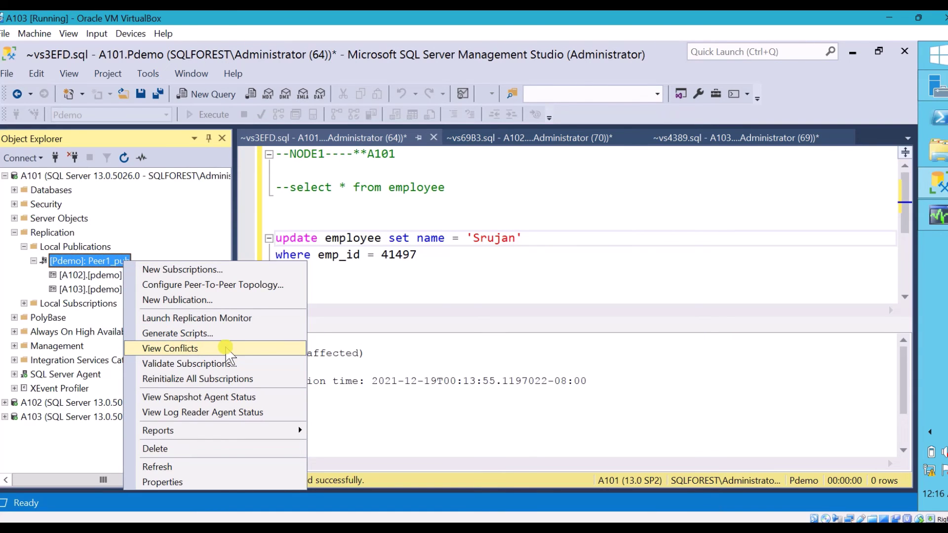
pyautogui.click(169, 349)
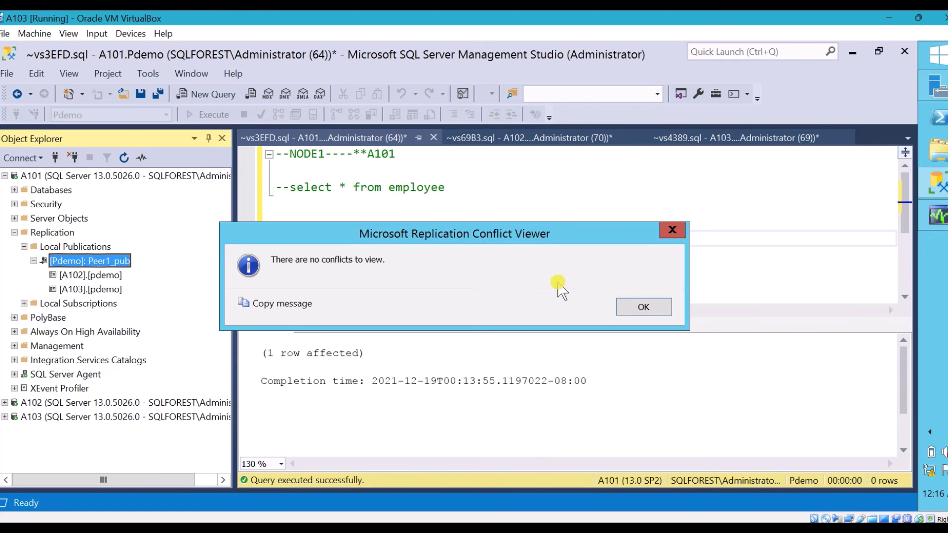
pyautogui.click(643, 307)
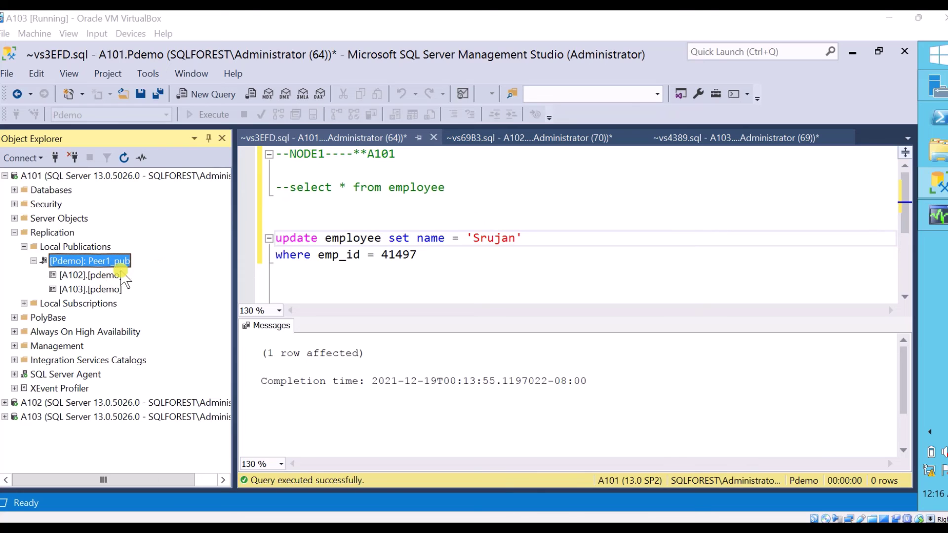
# Compare the update statements on A101 and A102 with the sno 2 row in the A103 results
pyautogui.click(351, 272)
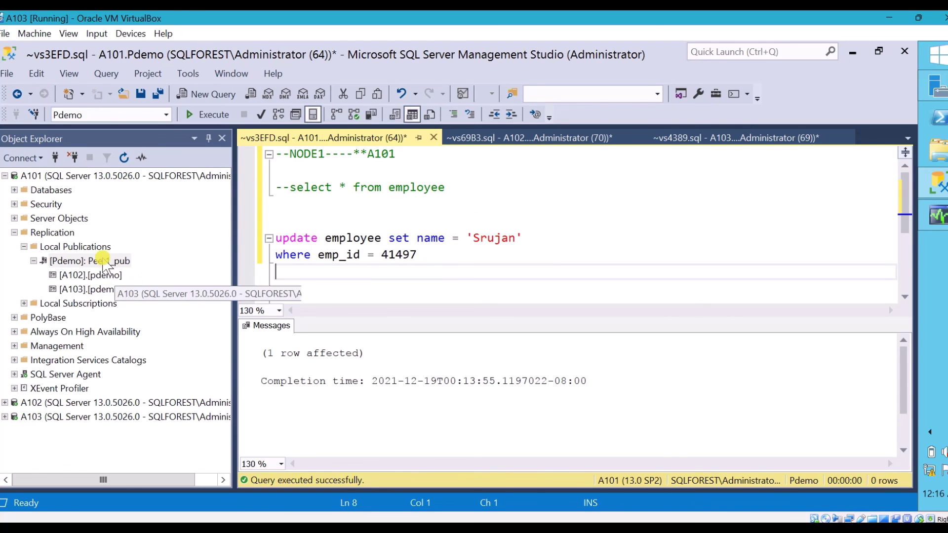
pyautogui.moveTo(104, 261)
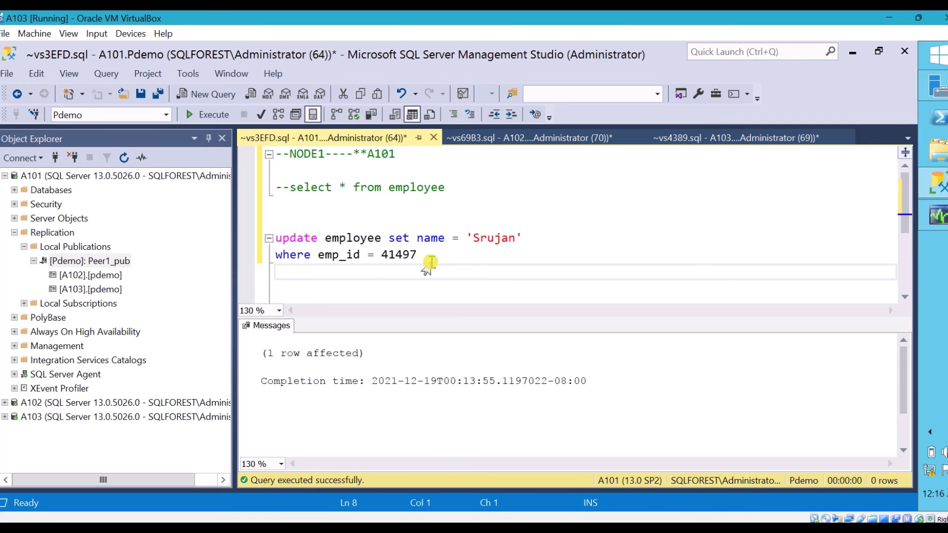
pyautogui.click(546, 139)
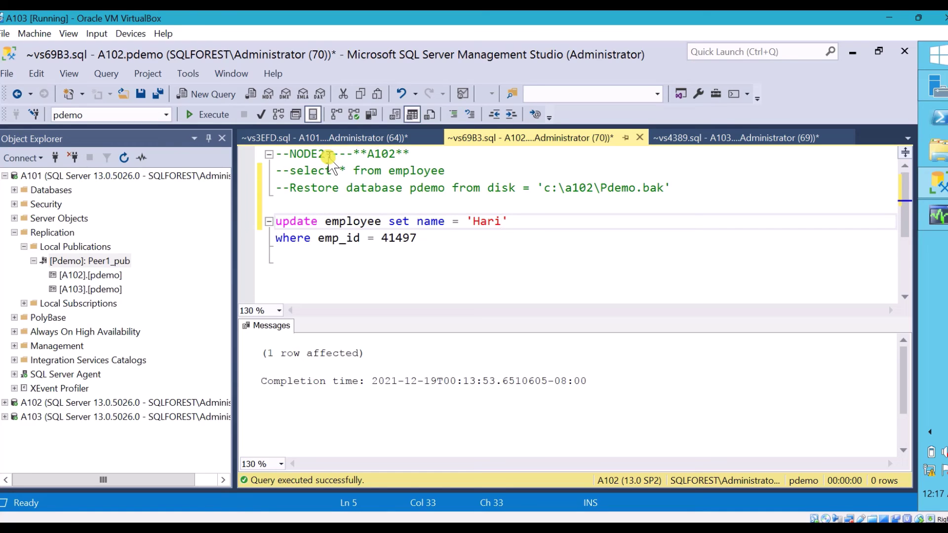
pyautogui.click(345, 139)
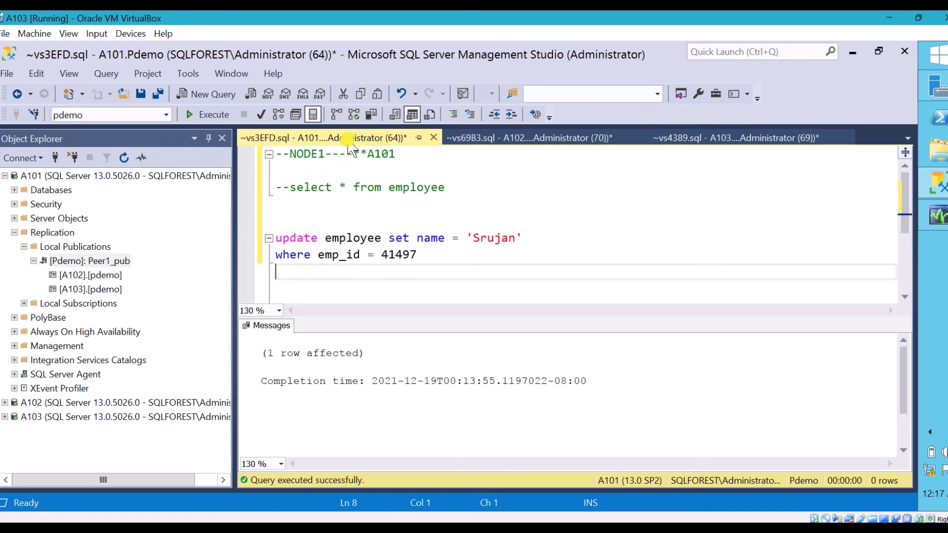
pyautogui.click(522, 140)
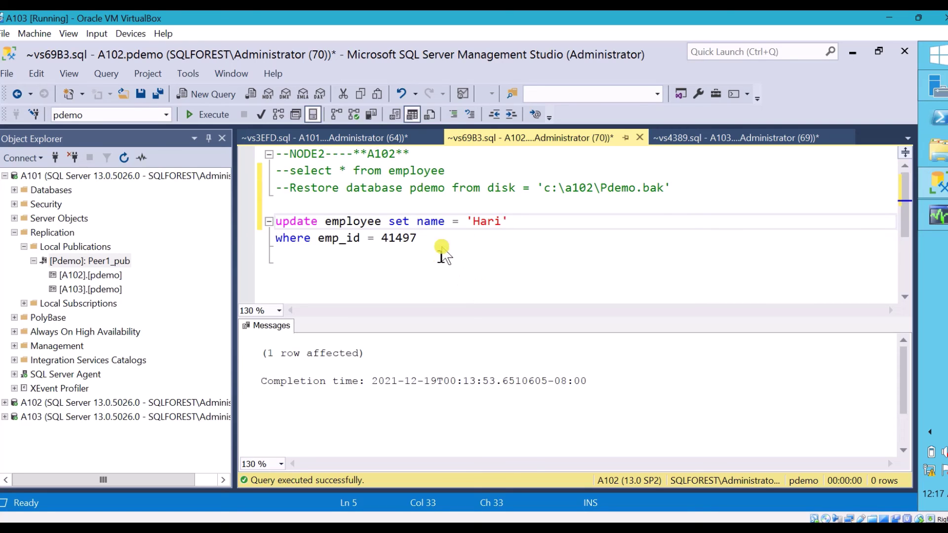
pyautogui.click(681, 138)
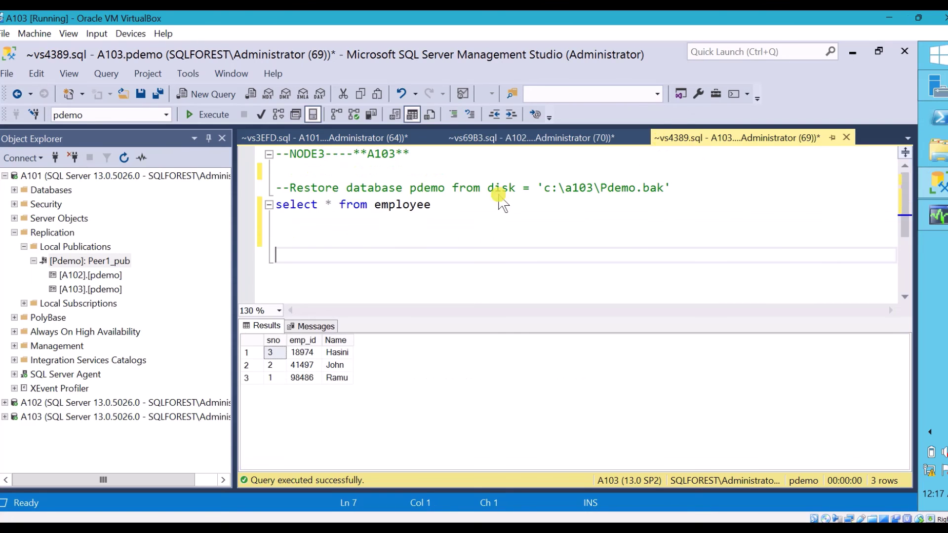
pyautogui.click(253, 365)
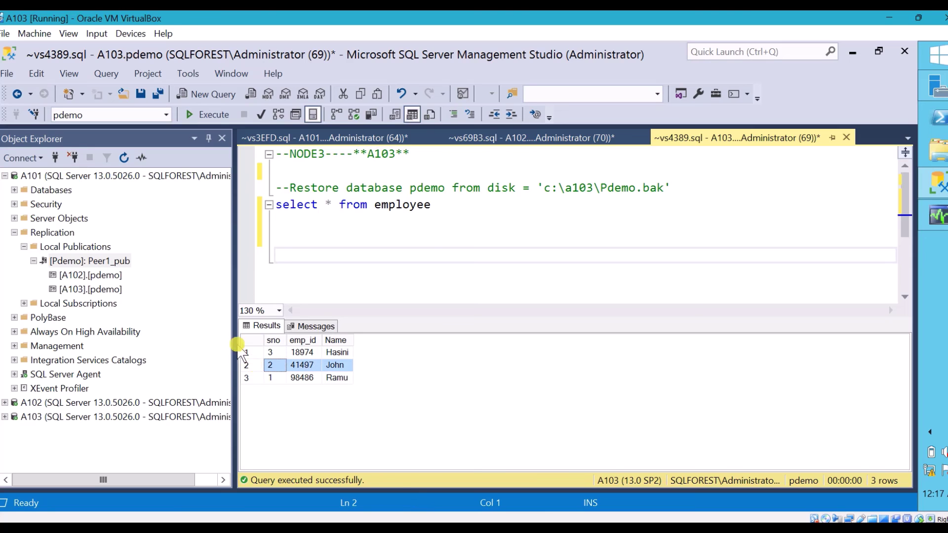
pyautogui.click(532, 138)
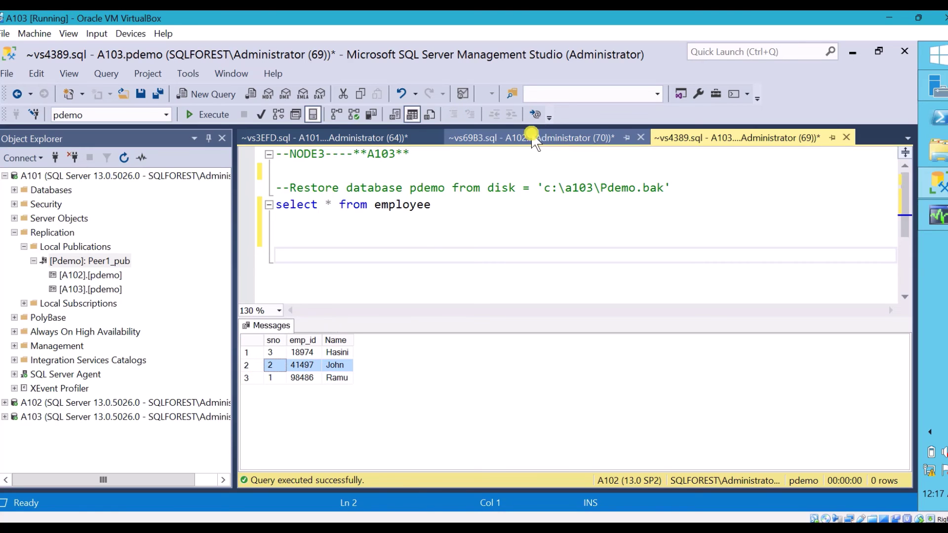
# Set "Continue replication after conflict detection" to True in the subscription options of the Peer1_pub publication on A101
pyautogui.rightClick(75, 260)
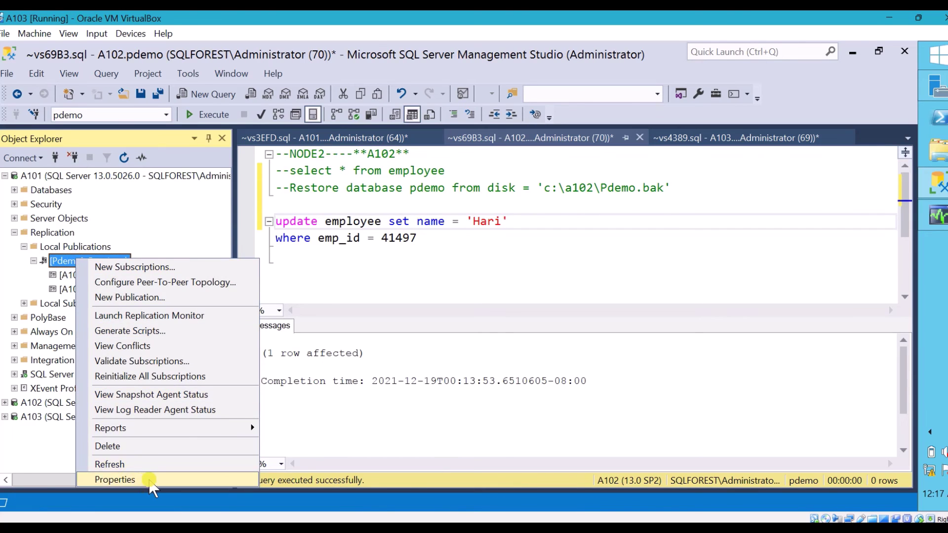
pyautogui.click(159, 480)
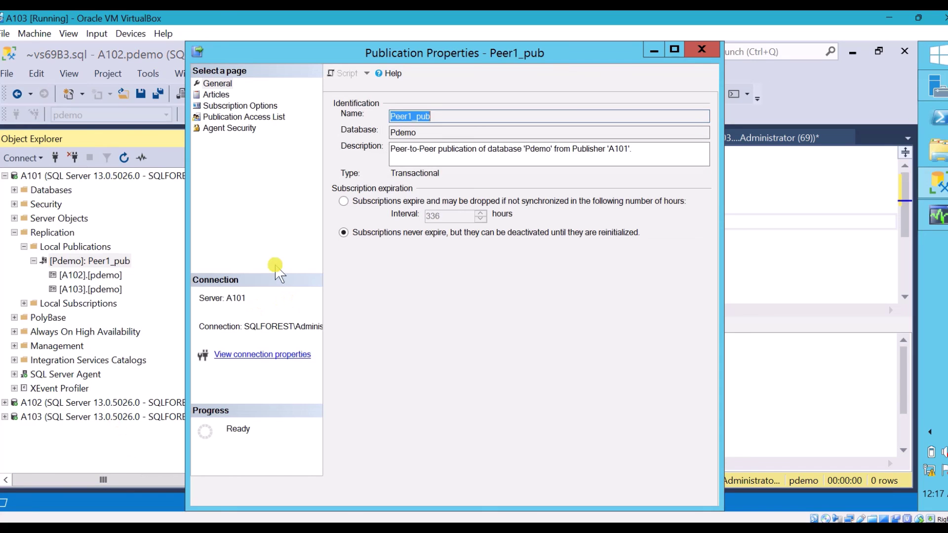
pyautogui.click(242, 106)
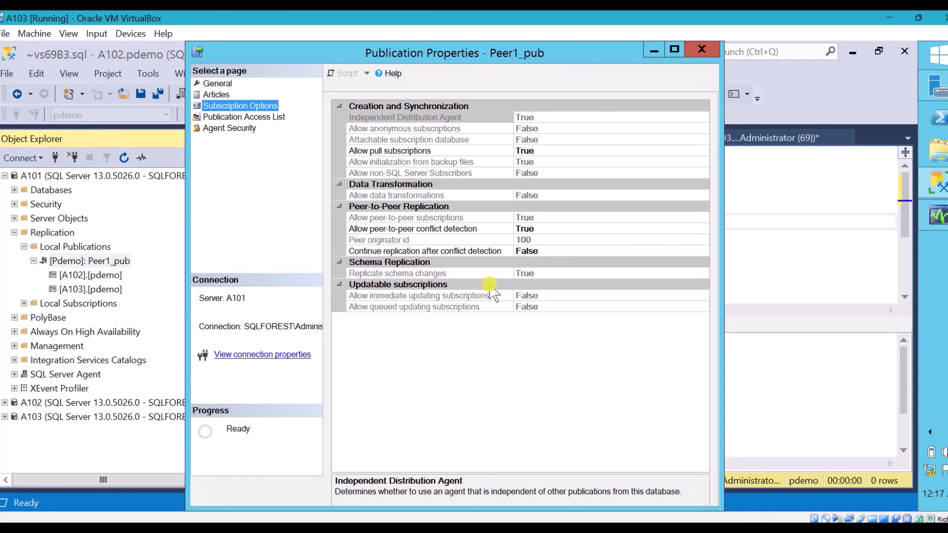
pyautogui.click(480, 251)
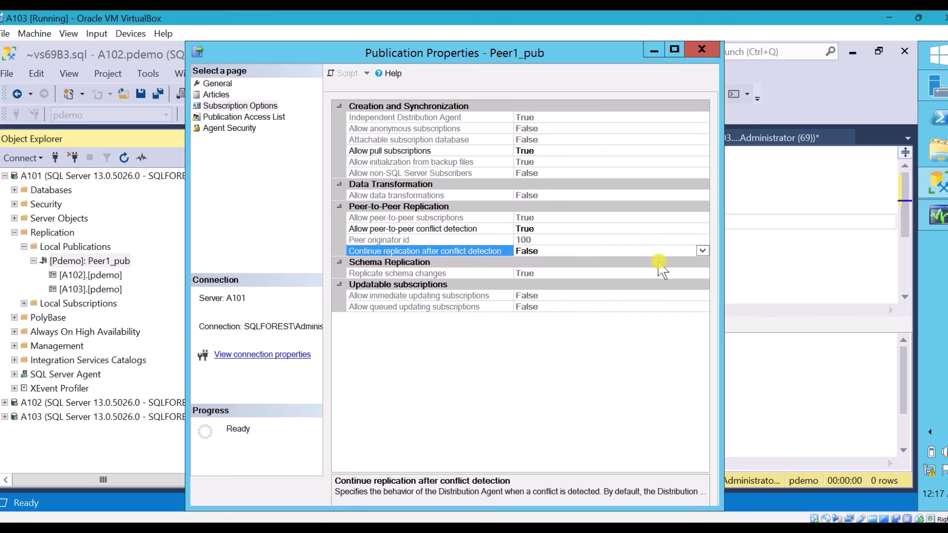
pyautogui.click(702, 251)
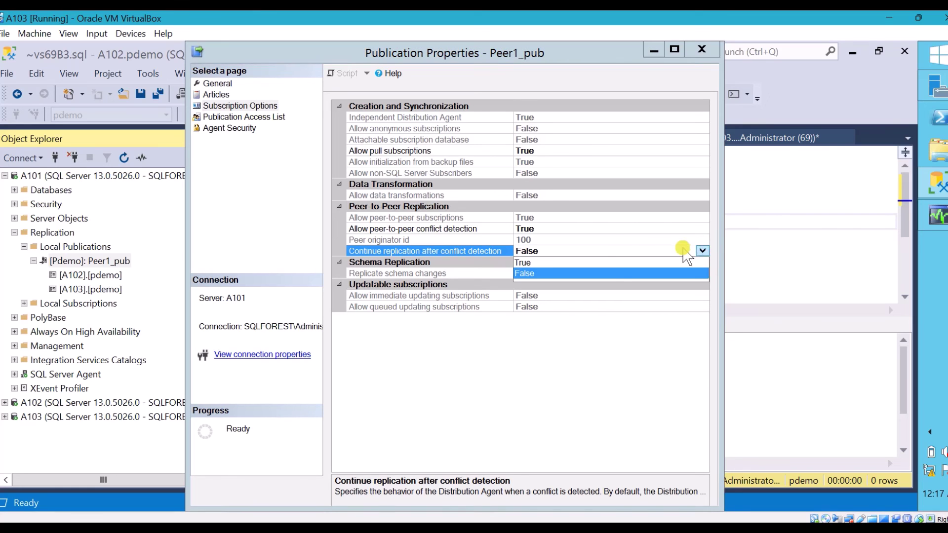
pyautogui.click(611, 262)
pyautogui.press('Return')
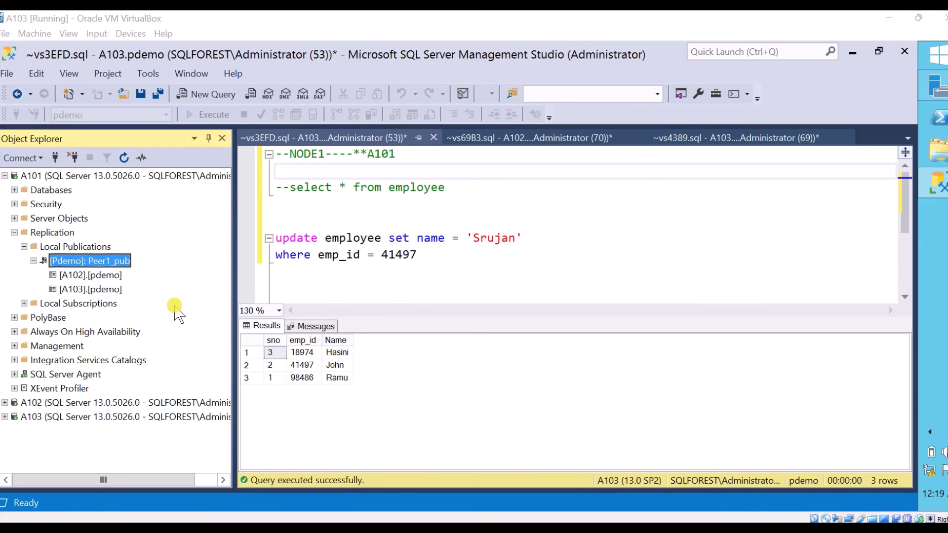
# View the dbo.employee conflicts of Peer1_pub on A101 and compare the winner and loser values of the A103/A101 conflict
pyautogui.rightClick(103, 262)
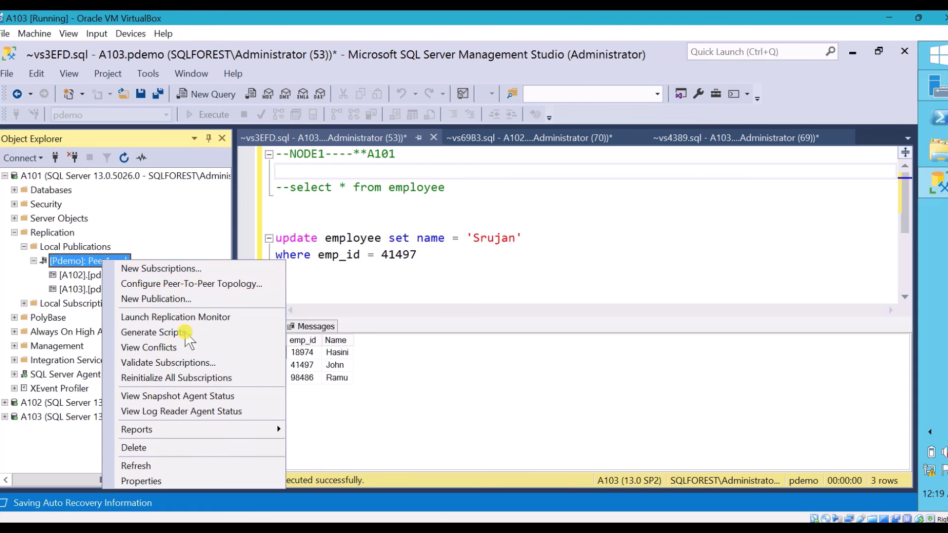
pyautogui.click(213, 349)
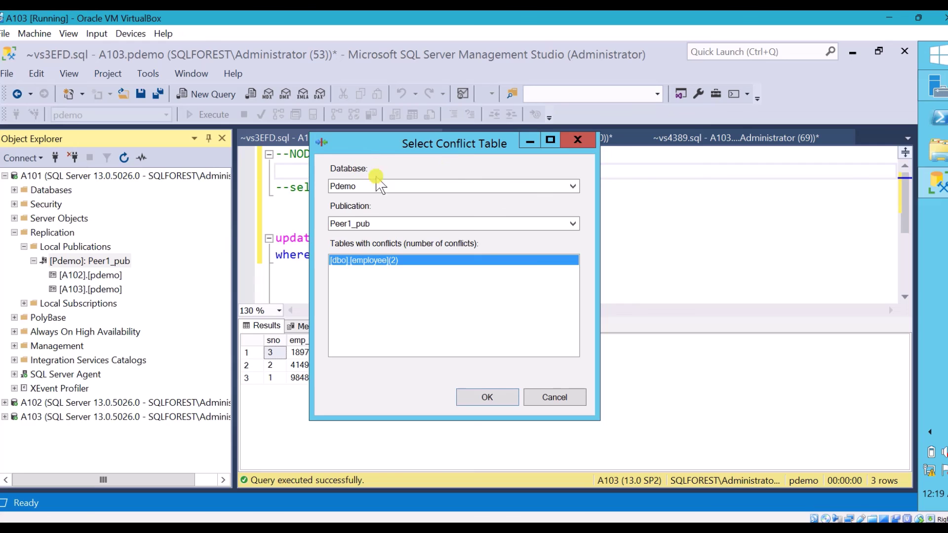
pyautogui.doubleClick(422, 262)
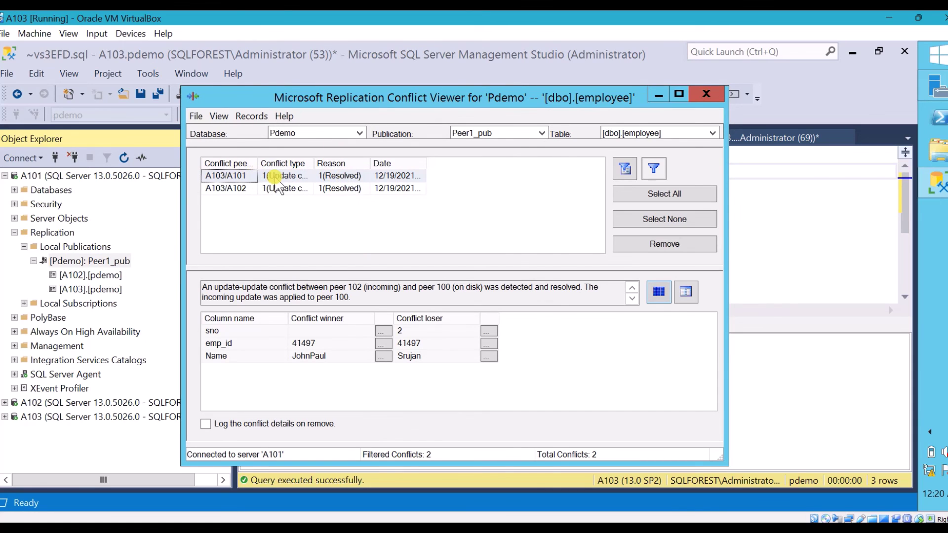
pyautogui.click(339, 176)
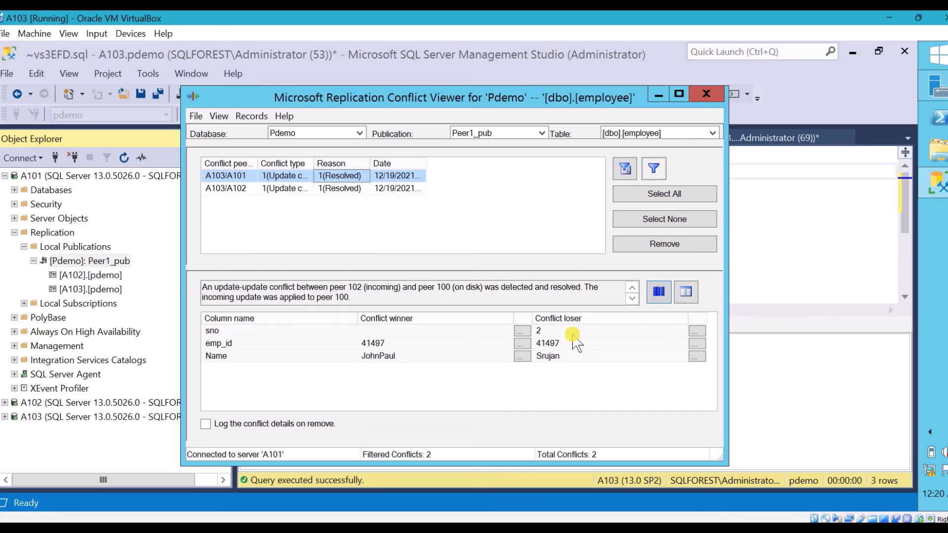
pyautogui.click(412, 331)
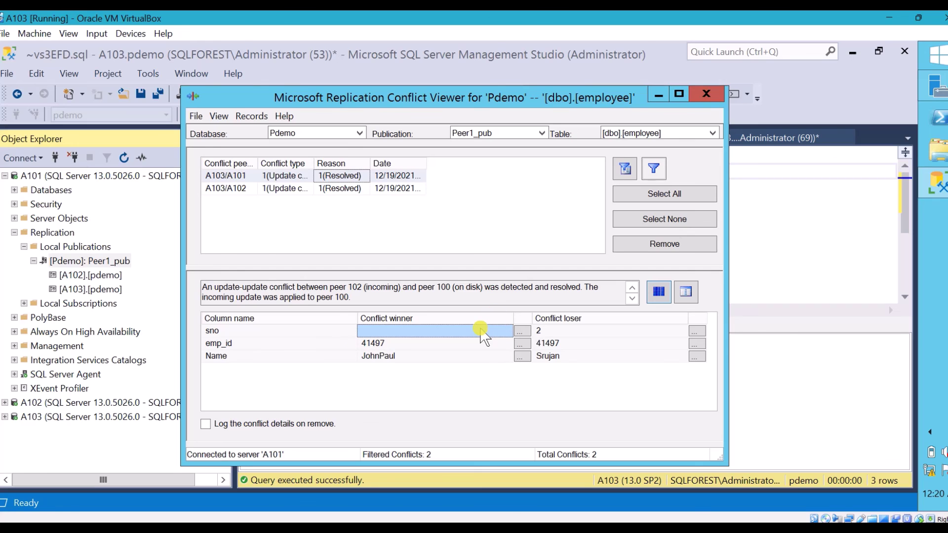
pyautogui.click(574, 332)
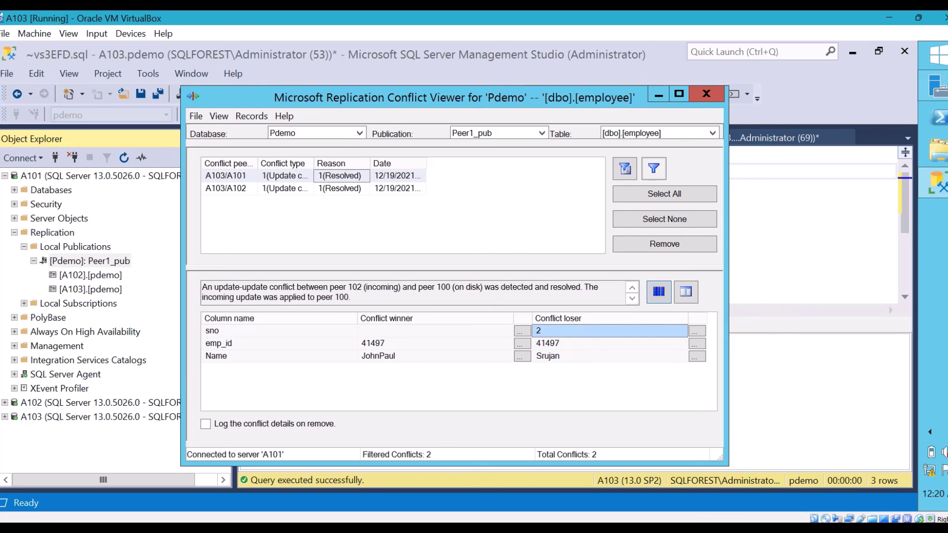
pyautogui.click(234, 177)
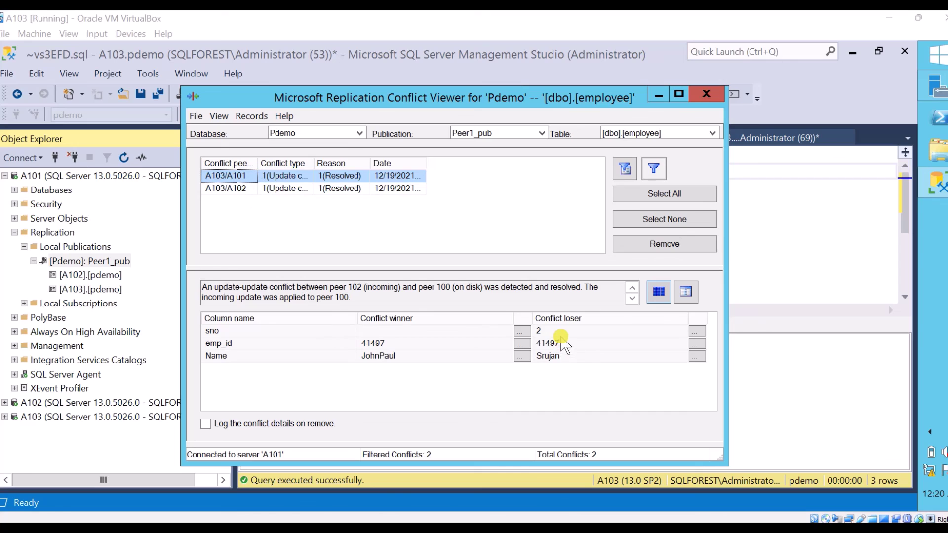
# Compare the winner and loser names of the A103/A102 conflict
pyautogui.click(235, 188)
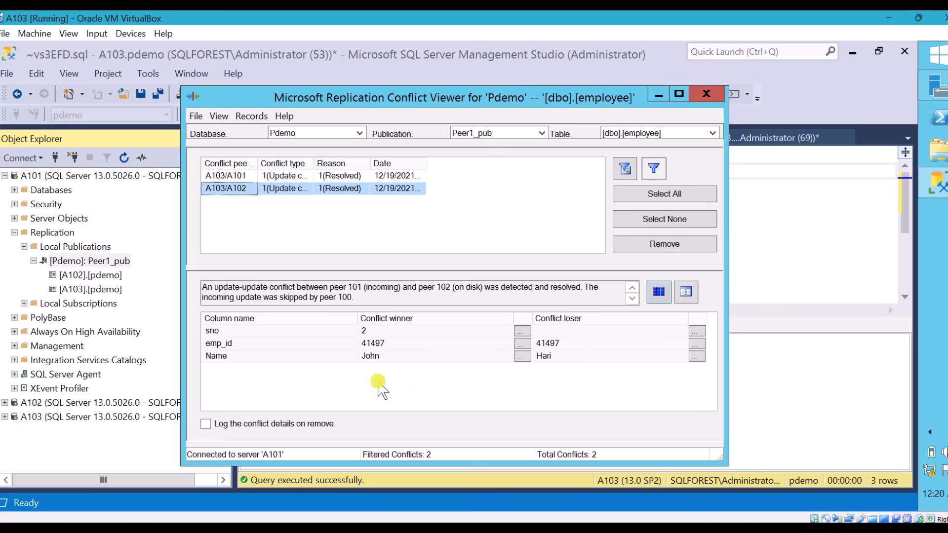
pyautogui.click(379, 356)
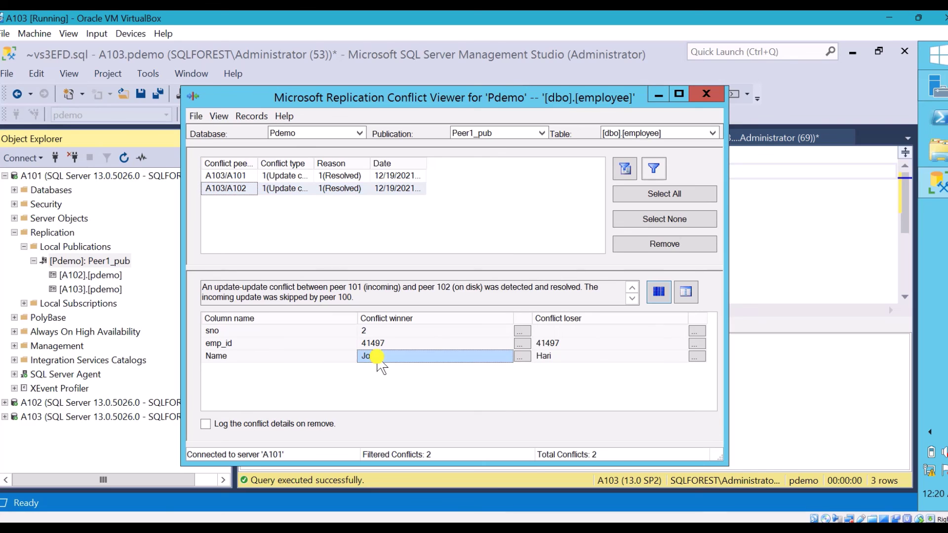
pyautogui.click(576, 357)
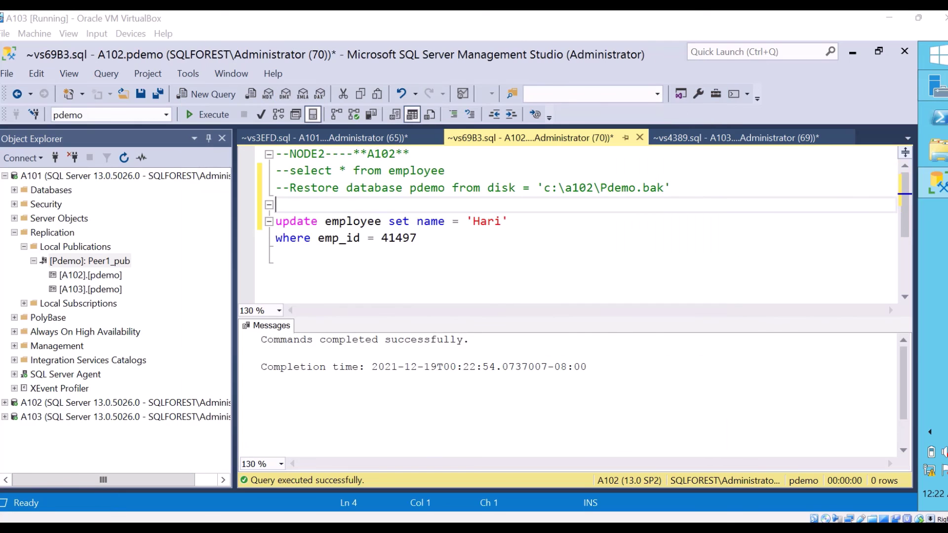
# Run only the commented-out "select * from employee" query on A102 and inspect the row with sno 2
pyautogui.click(290, 170)
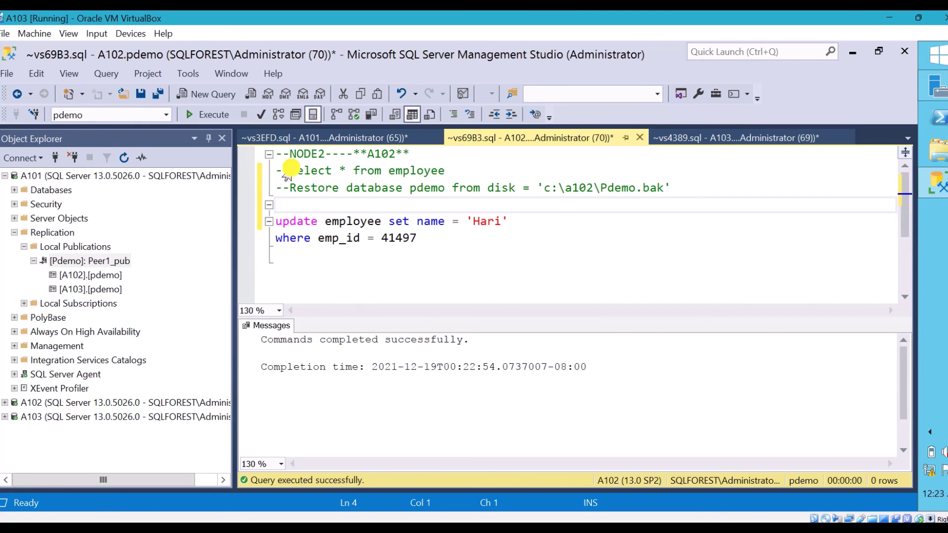
pyautogui.moveTo(291, 170); pyautogui.dragTo(445, 171)
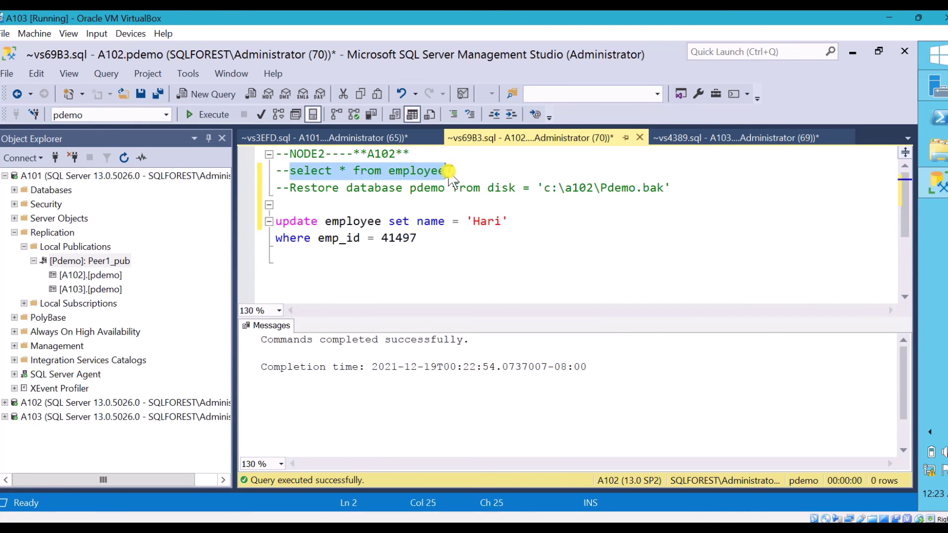
pyautogui.click(225, 118)
pyautogui.click(246, 368)
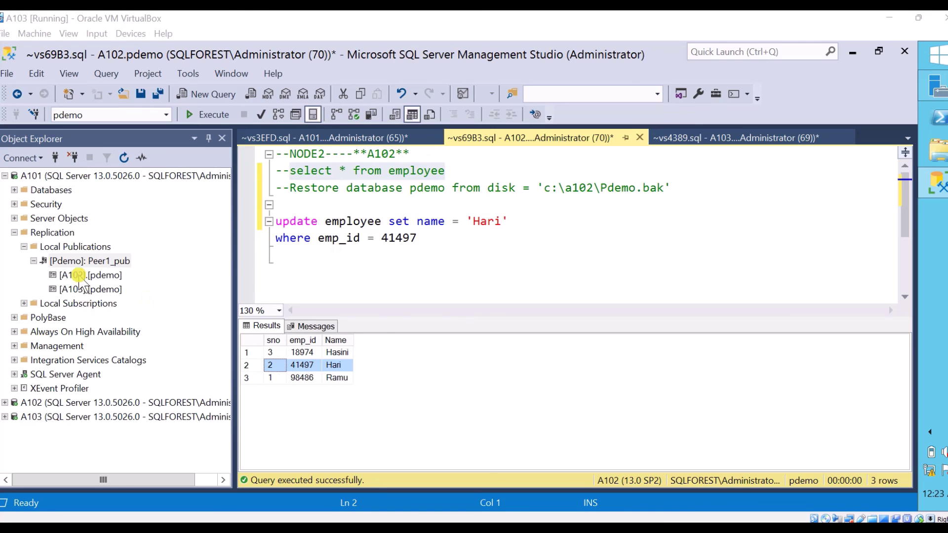
# Launch Replication Monitor for Peer1_pub on A101 and check the performance of the A102 subscription in the watch list
pyautogui.rightClick(74, 261)
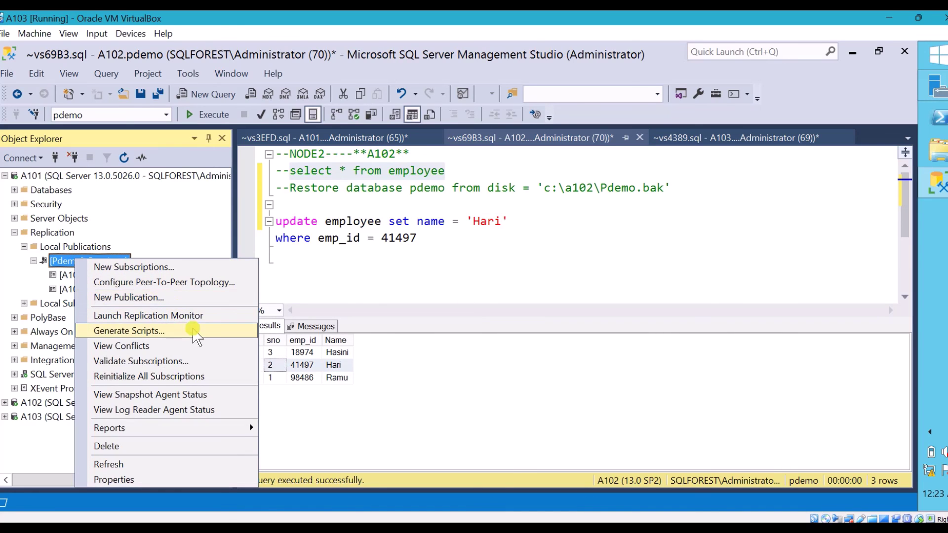
pyautogui.click(210, 315)
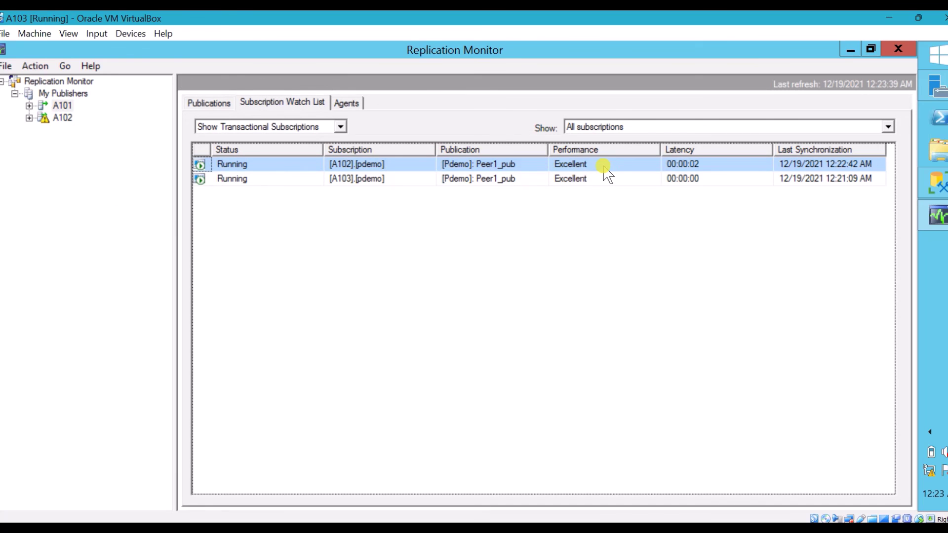
pyautogui.click(604, 166)
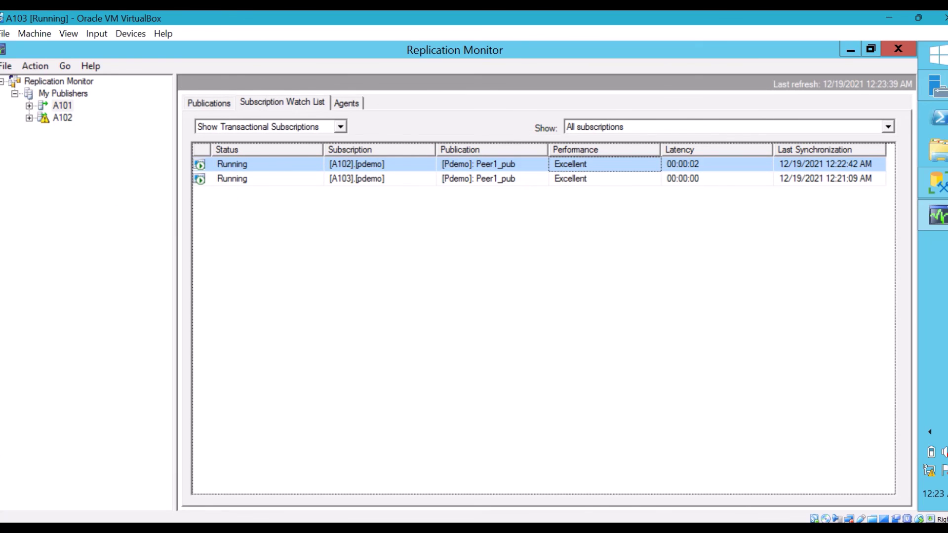
# Check publisher A102, and review the agents and all subscriptions of the Peer1_pub publication under A101
pyautogui.click(64, 120)
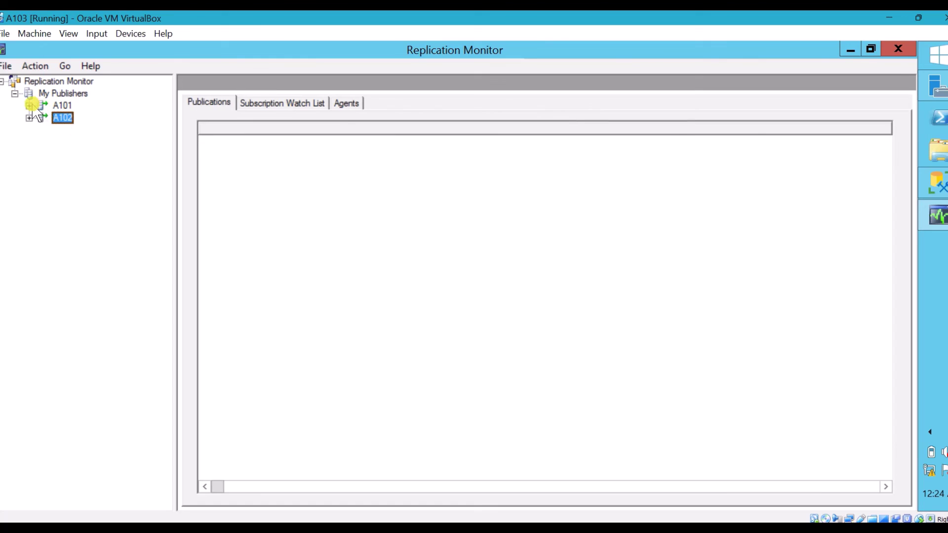
pyautogui.click(30, 105)
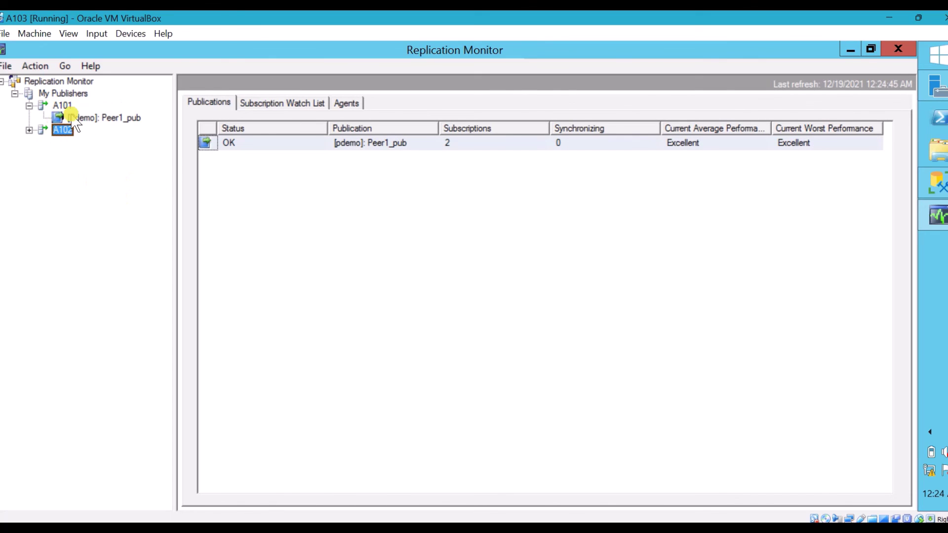
pyautogui.click(85, 118)
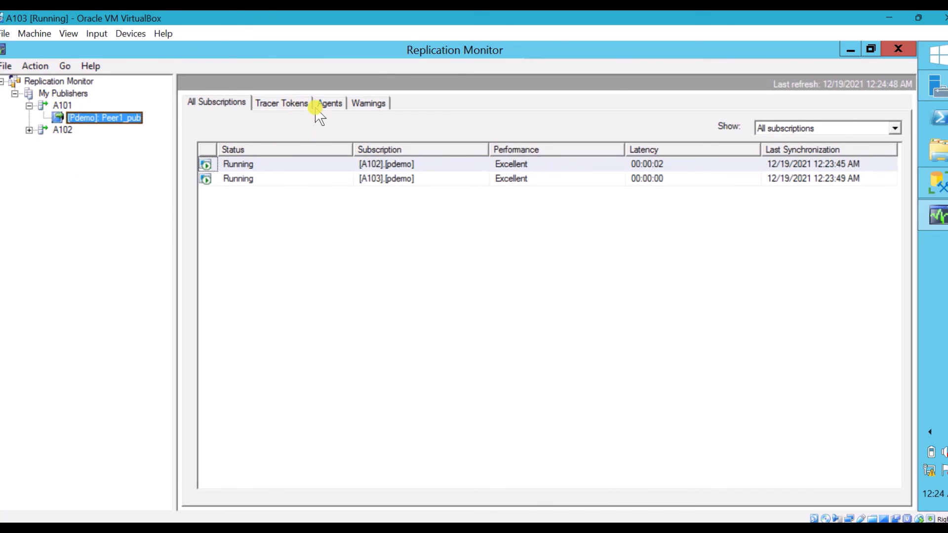
pyautogui.click(317, 106)
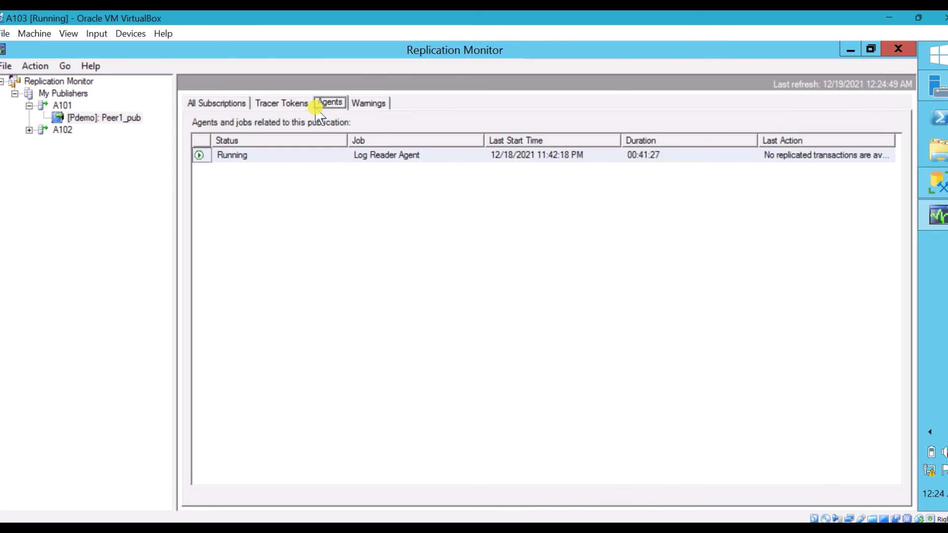
pyautogui.click(219, 104)
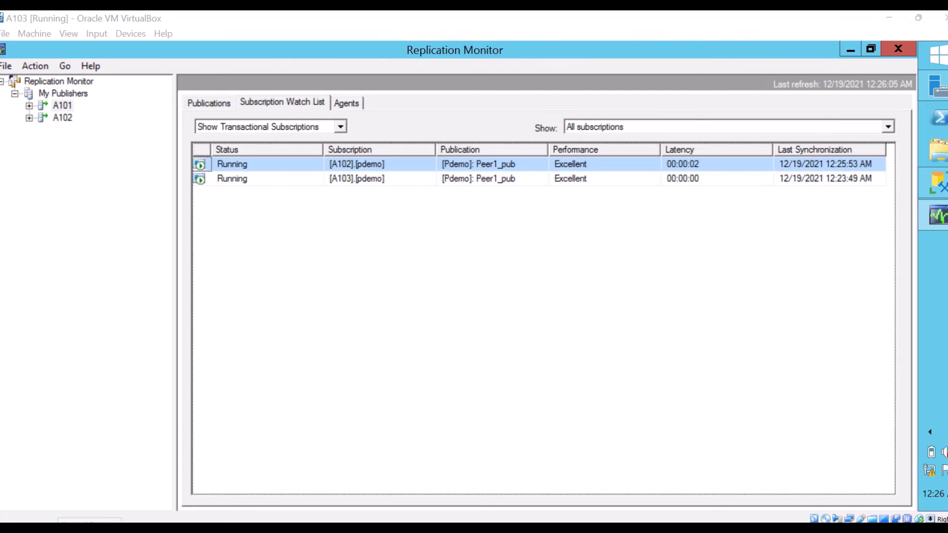